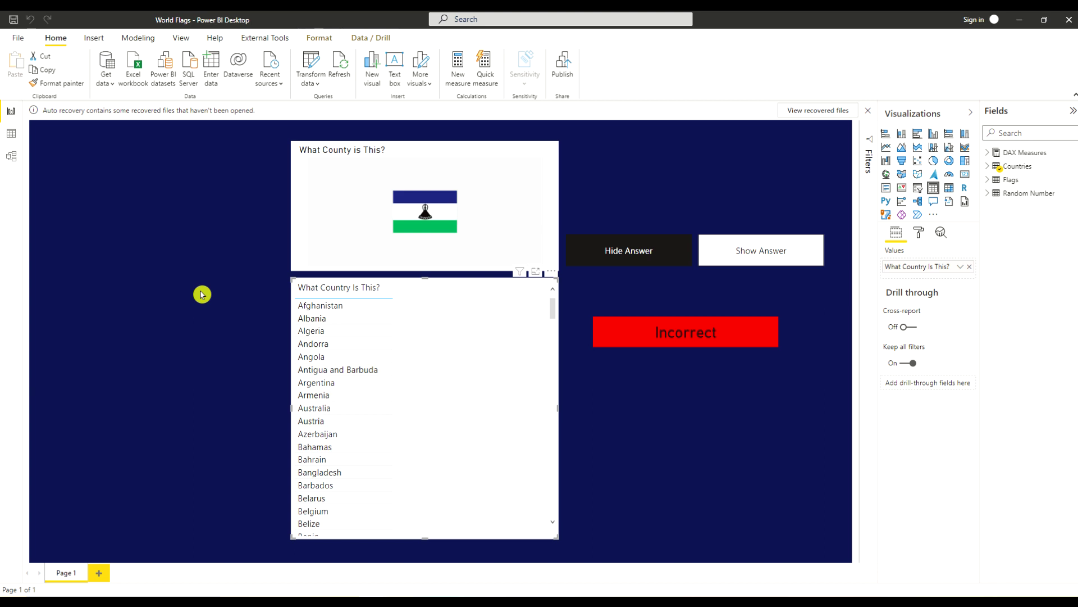
# Refresh the report data twice to draw new random flags in the flag visual.
pyautogui.click(301, 147)
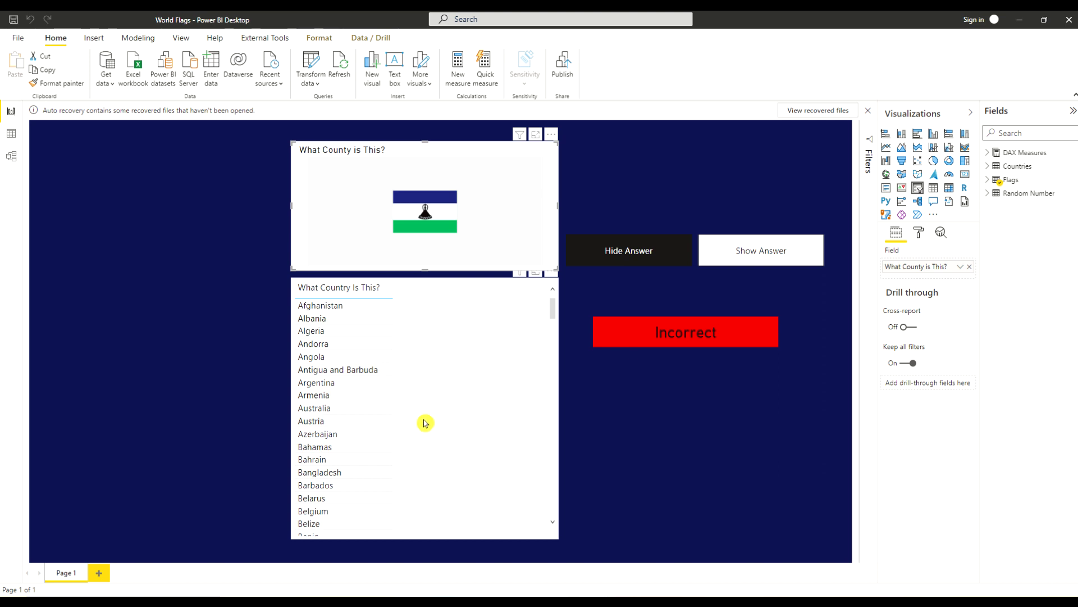
pyautogui.click(213, 163)
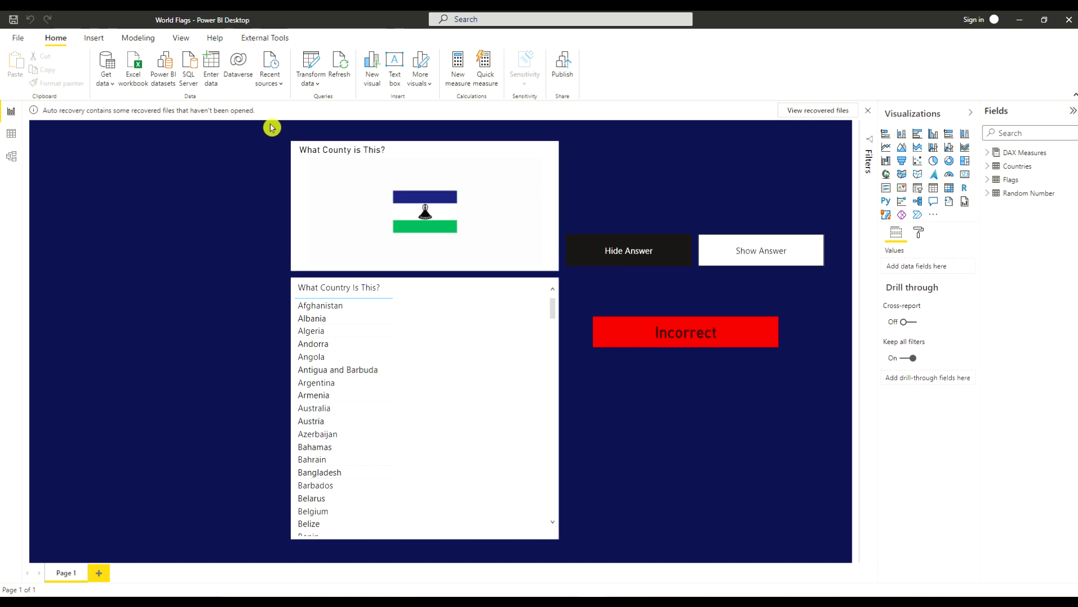
pyautogui.click(340, 76)
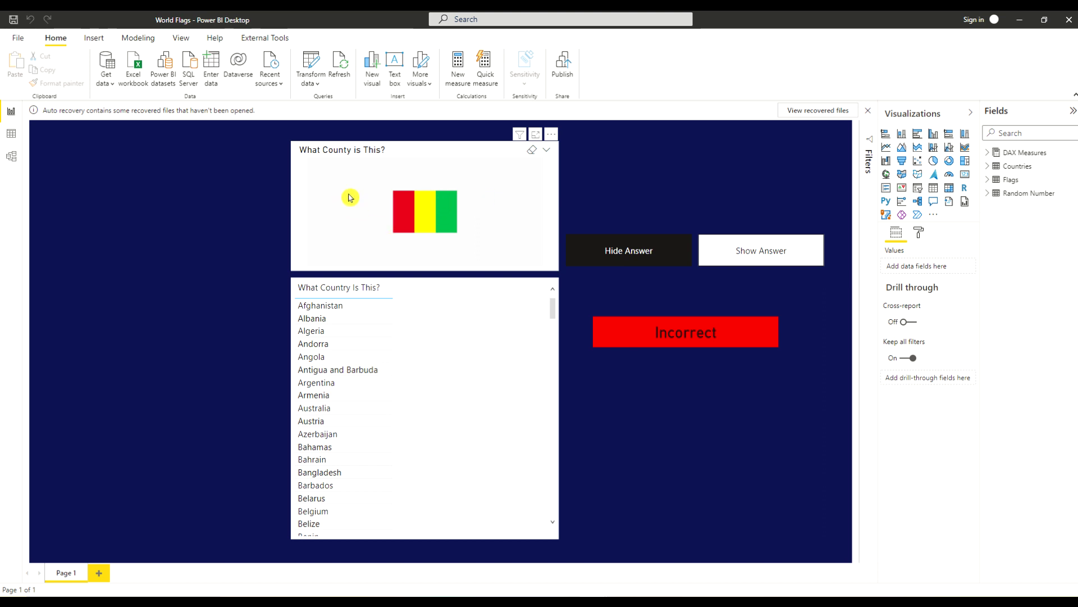
pyautogui.click(344, 75)
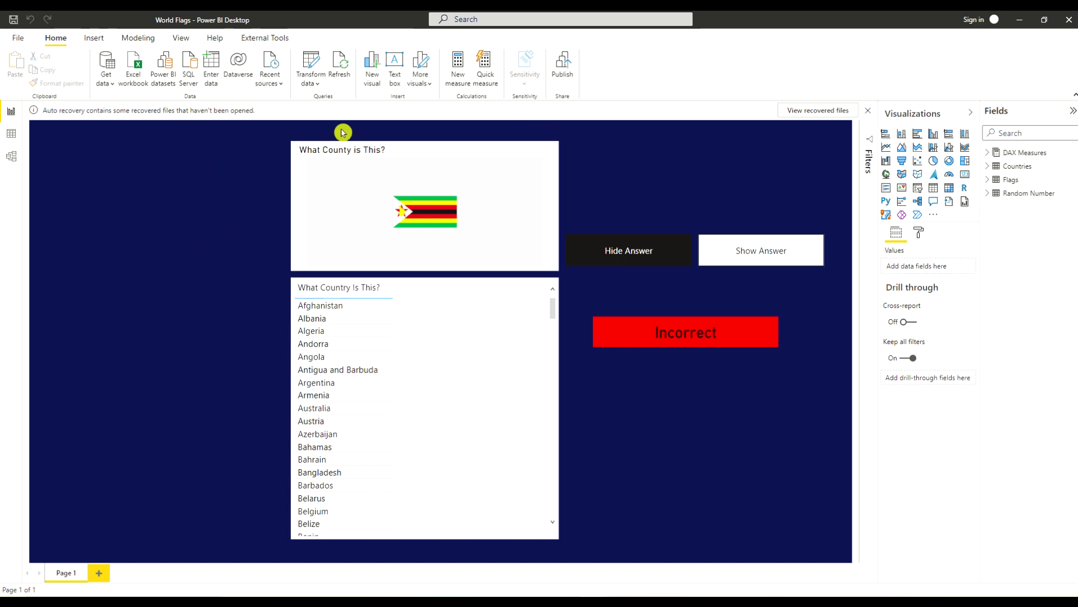
# In Power Query, rename the Countries query's column as "Select the Country" and apply the change to the report.
pyautogui.click(311, 77)
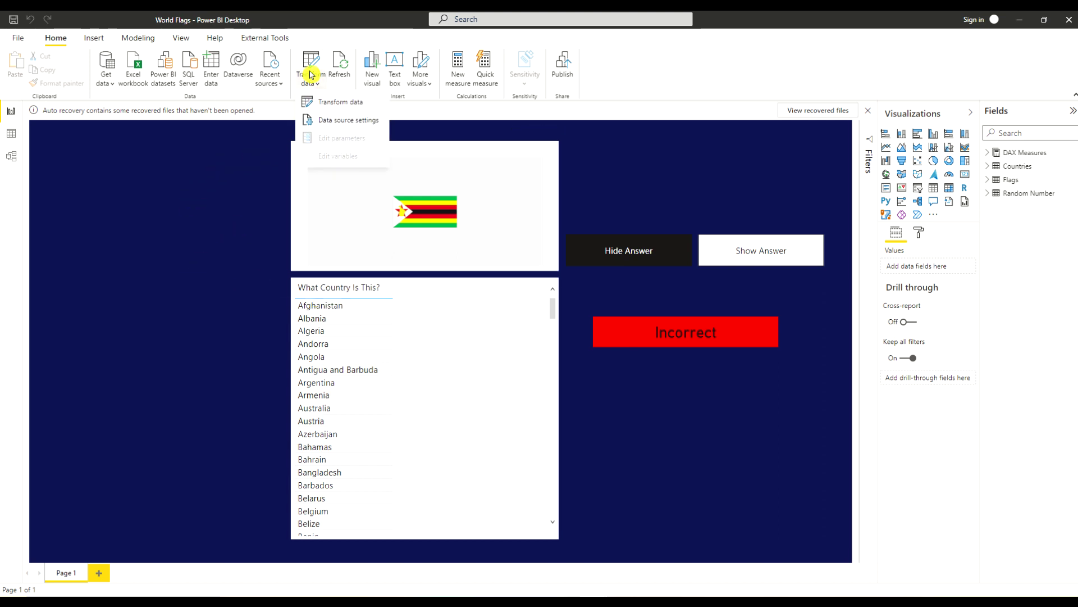
pyautogui.click(333, 102)
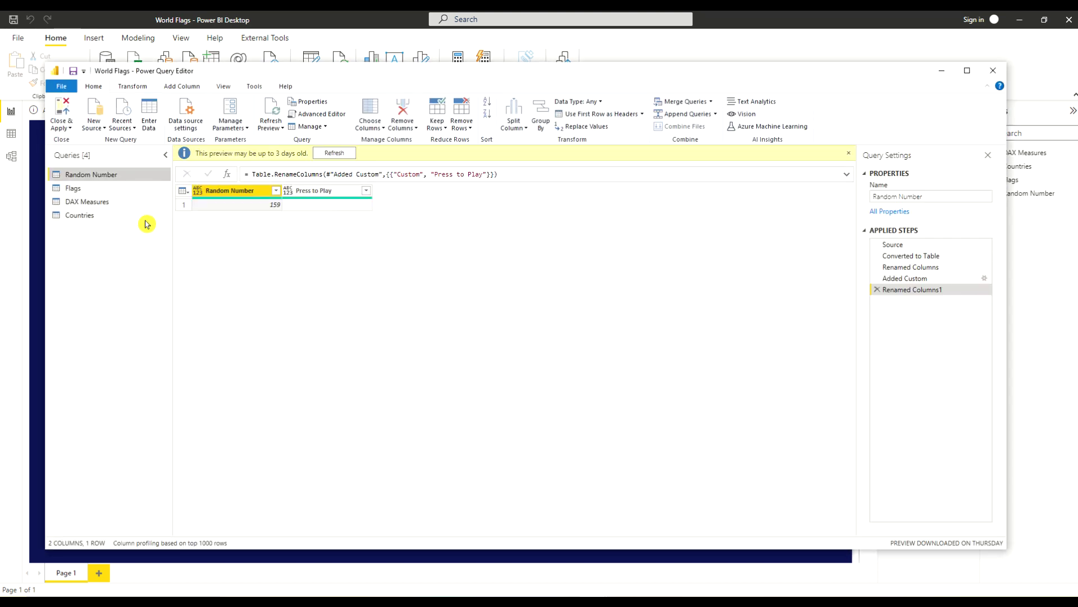
pyautogui.click(85, 217)
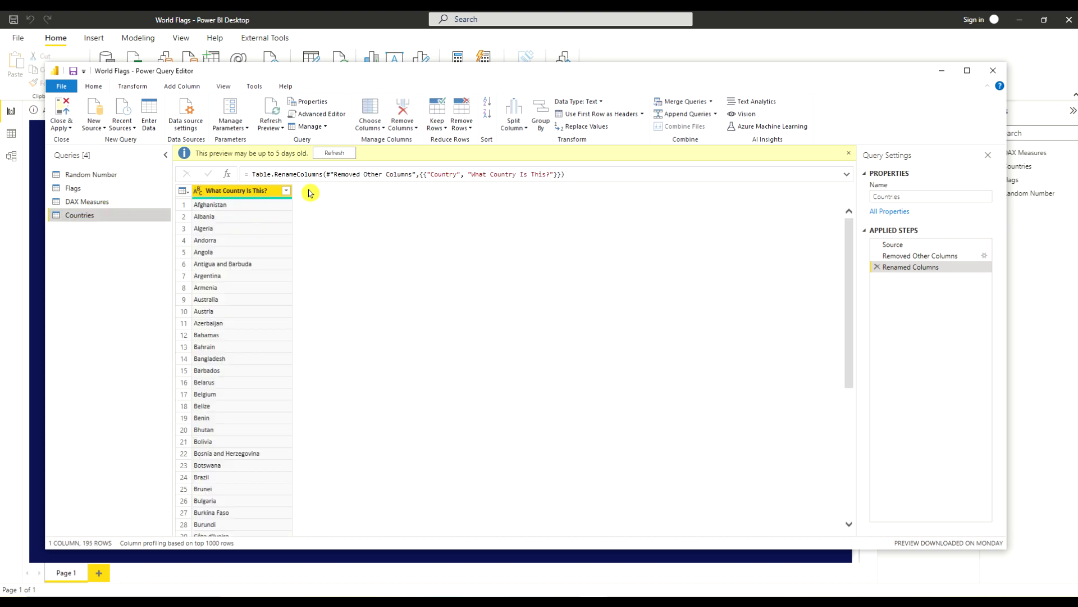
pyautogui.doubleClick(238, 191)
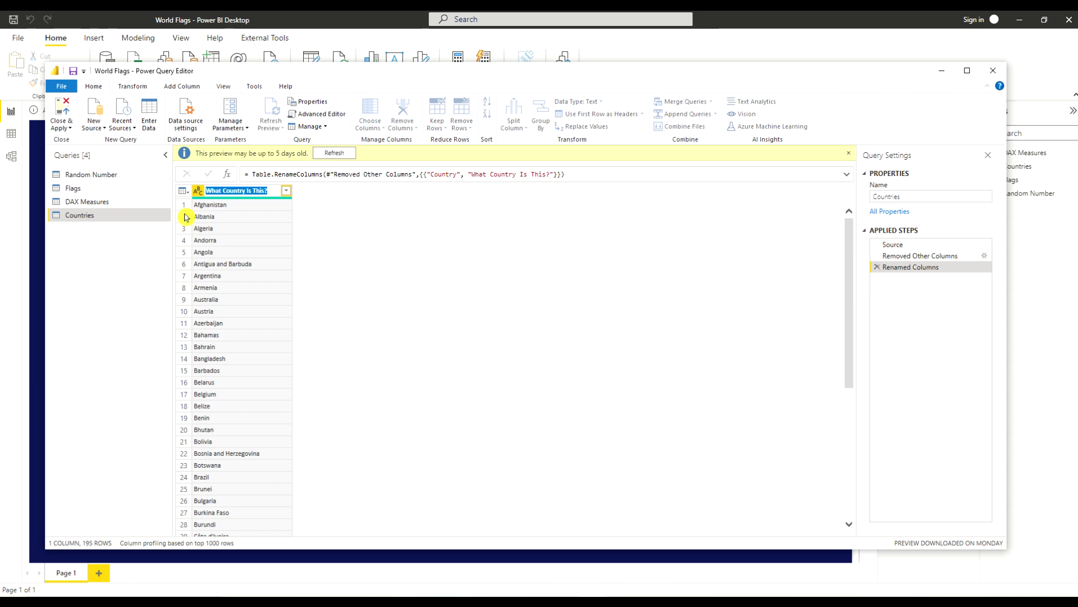
pyautogui.write('Select')
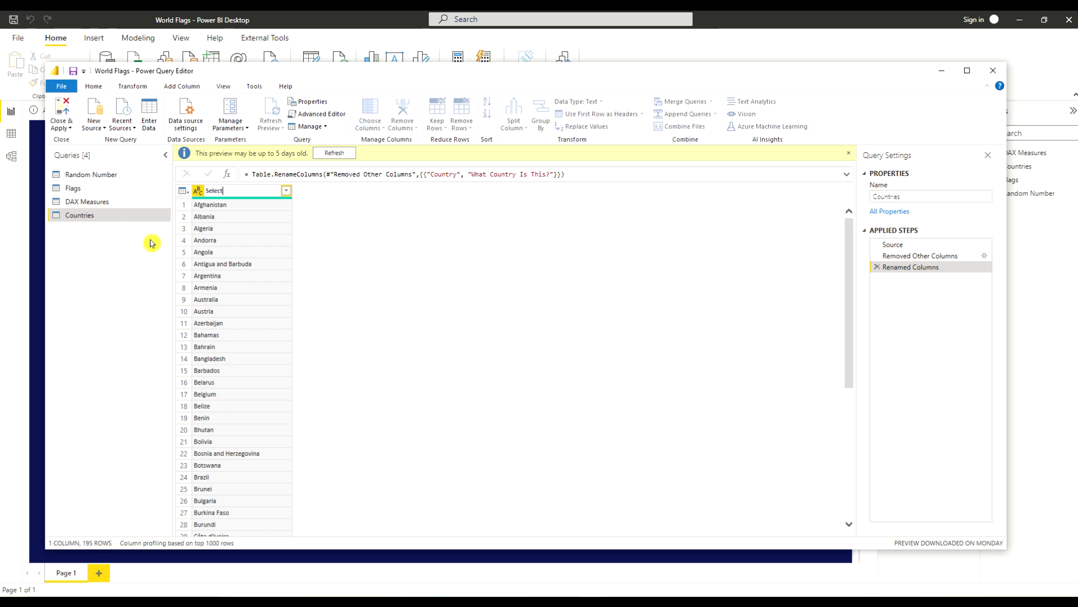
pyautogui.write(' the Country')
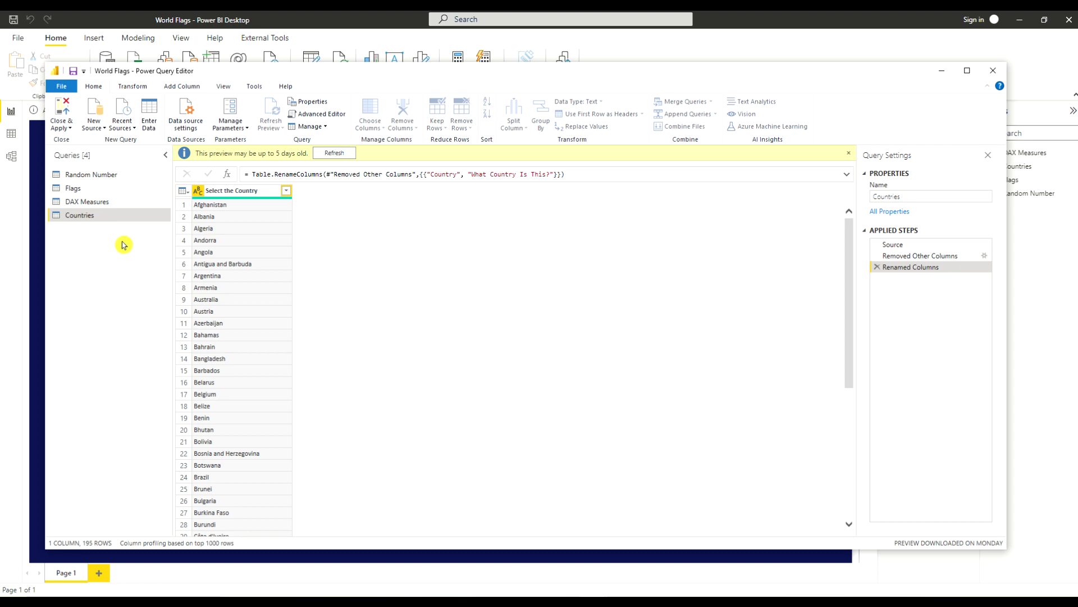
pyautogui.press('Return')
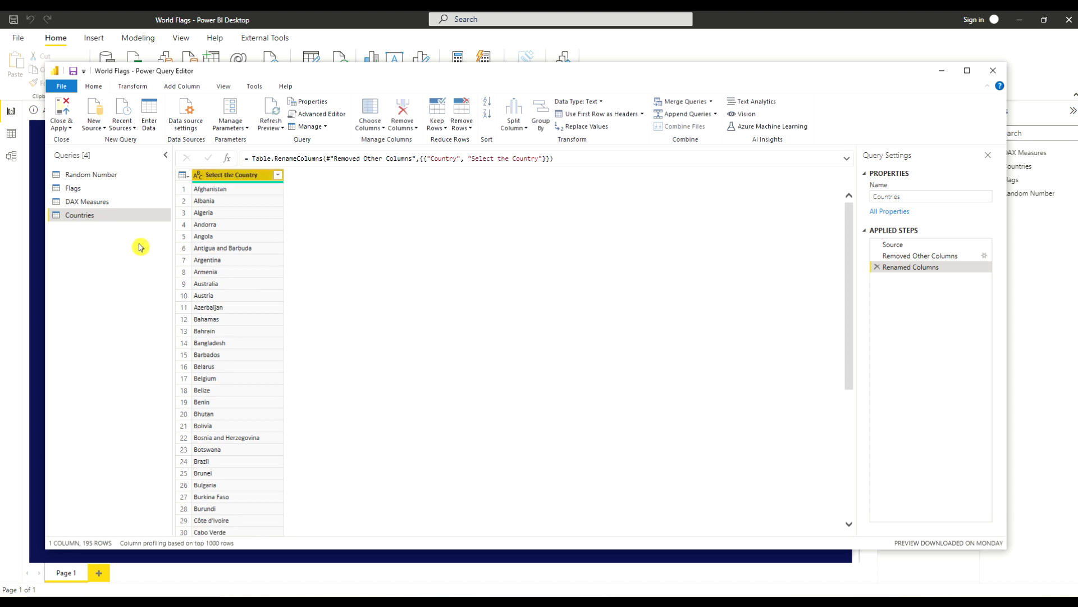
pyautogui.click(63, 125)
pyautogui.click(72, 143)
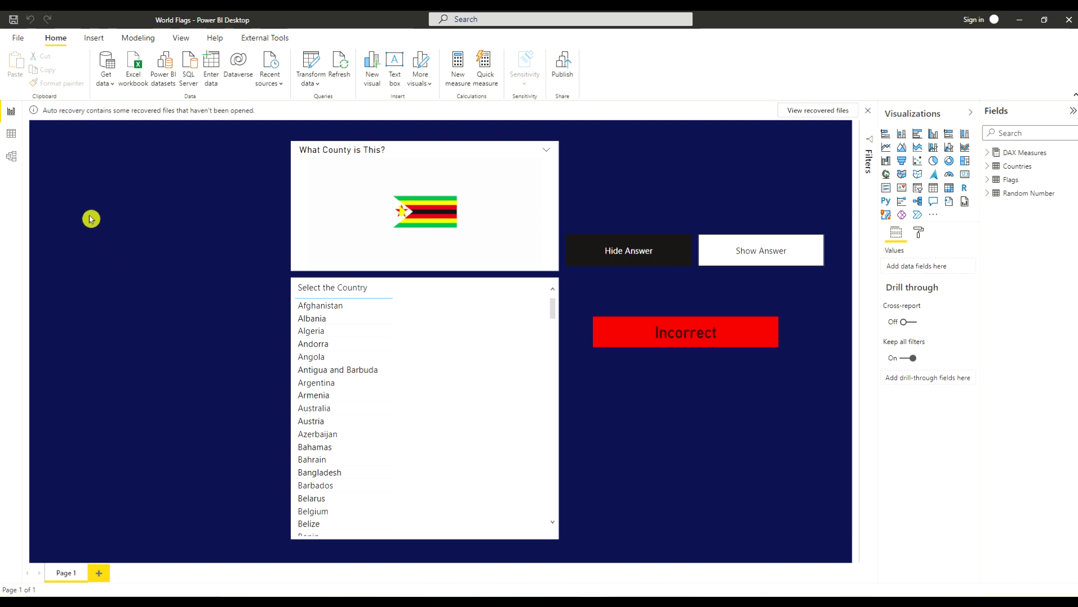
# In the model view, enlarge the Random Number table card and review its relationship with the Flags table.
pyautogui.click(13, 162)
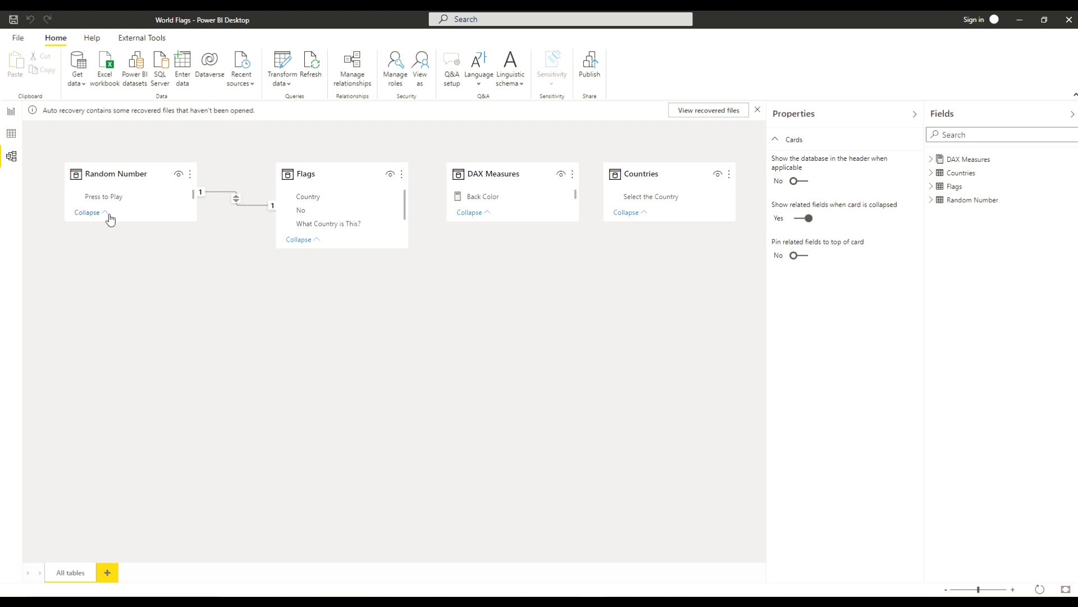
pyautogui.moveTo(128, 223); pyautogui.dragTo(131, 242)
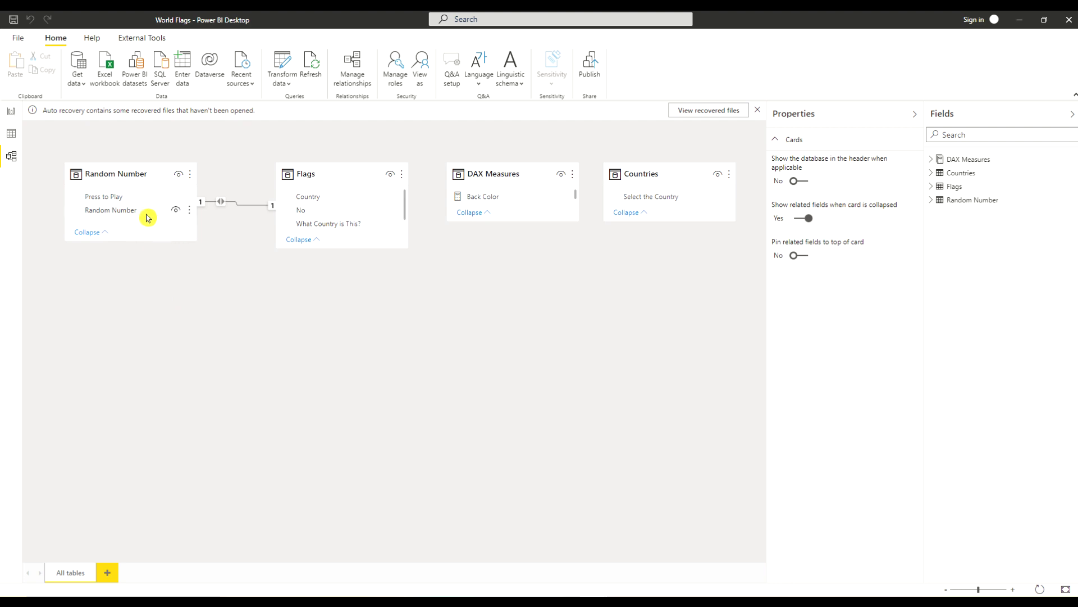
pyautogui.doubleClick(236, 211)
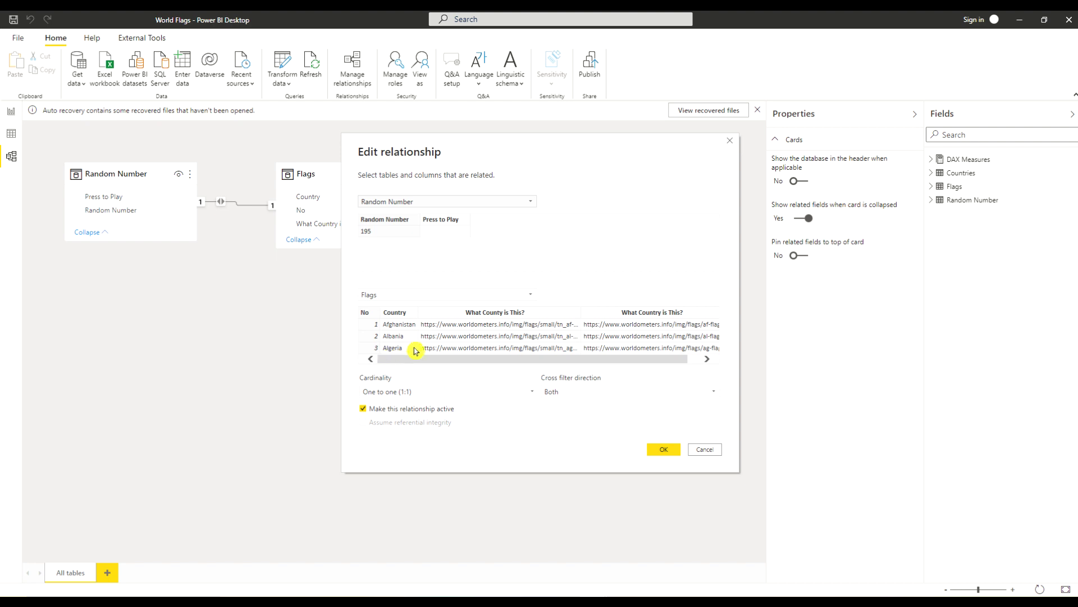
pyautogui.click(661, 449)
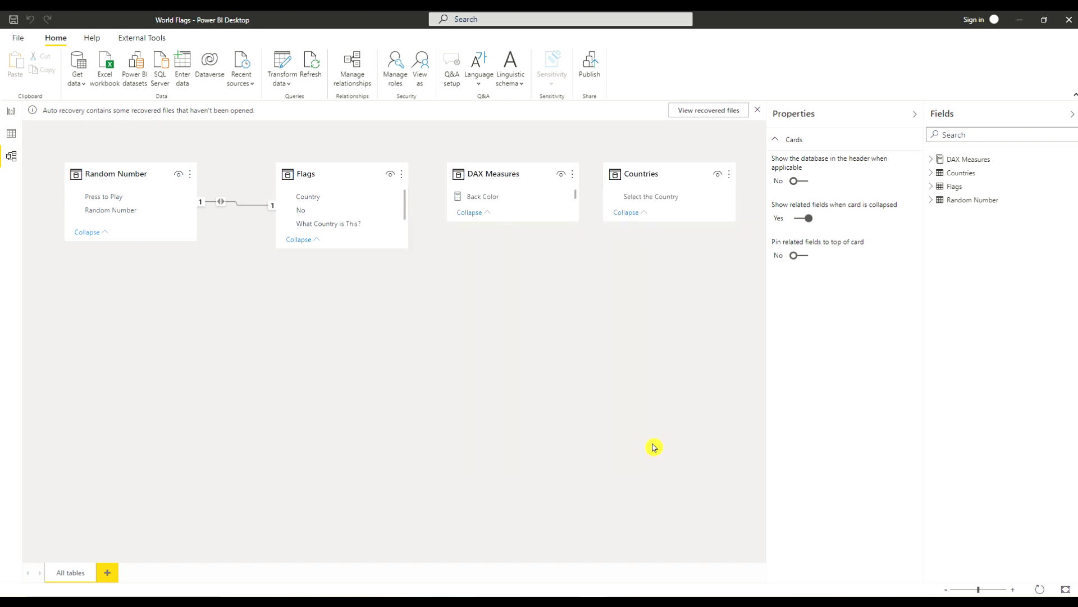
# Return to the report page and refresh the data to draw another random flag.
pyautogui.click(12, 111)
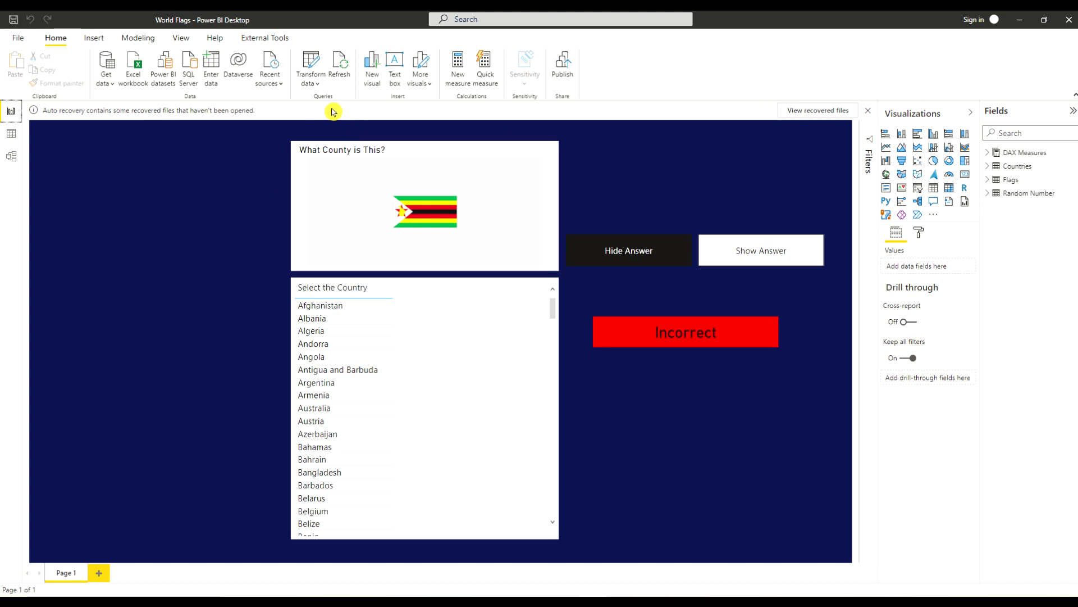
pyautogui.click(340, 68)
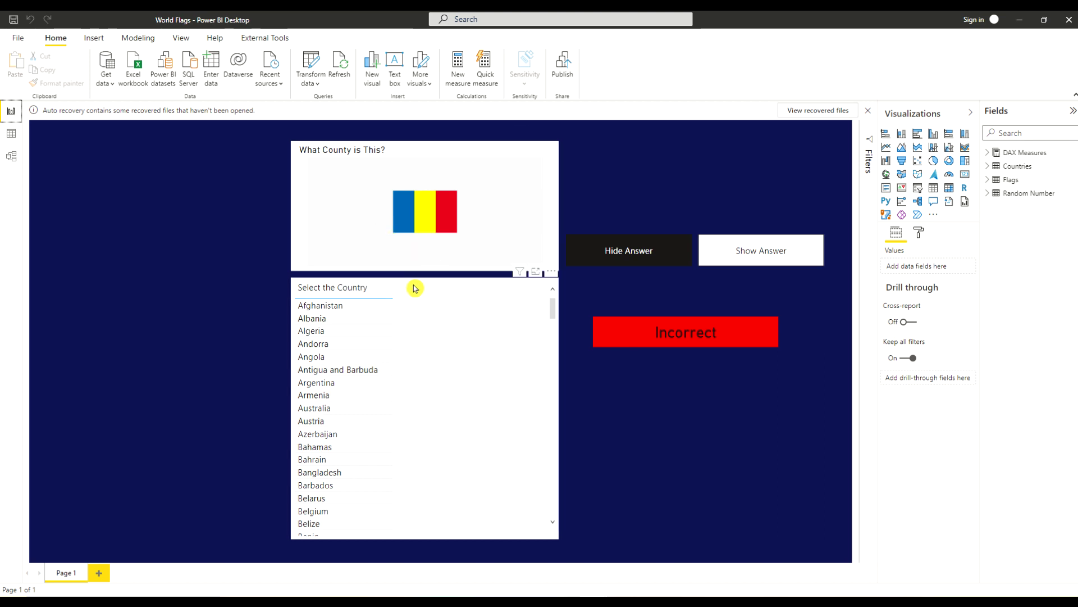
# Move the country list and the flag visual slightly down the page, keeping their edges aligned, to free space above them.
pyautogui.click(412, 310)
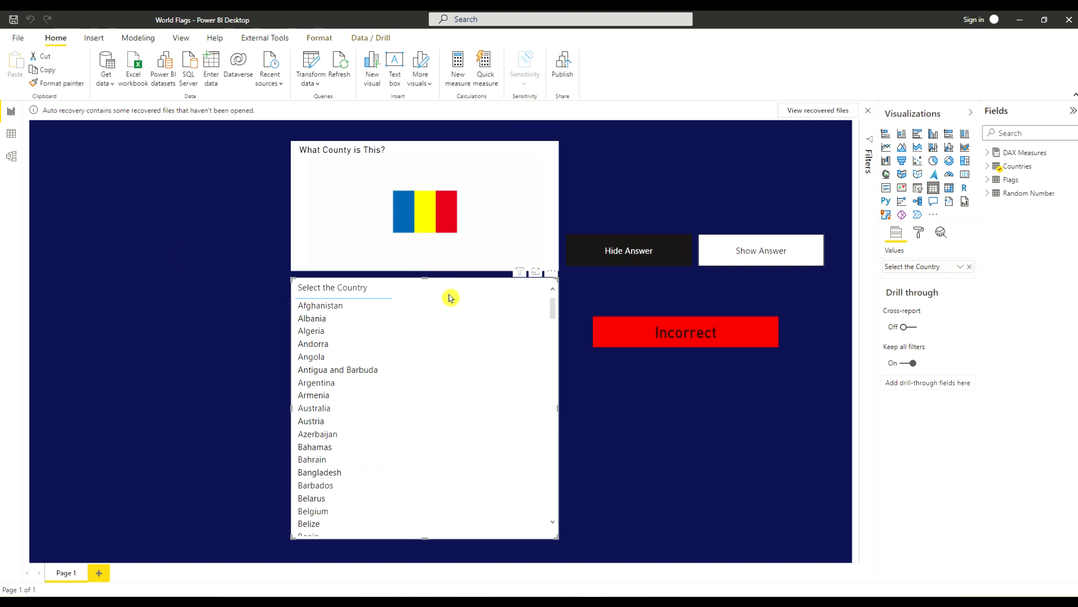
pyautogui.click(177, 265)
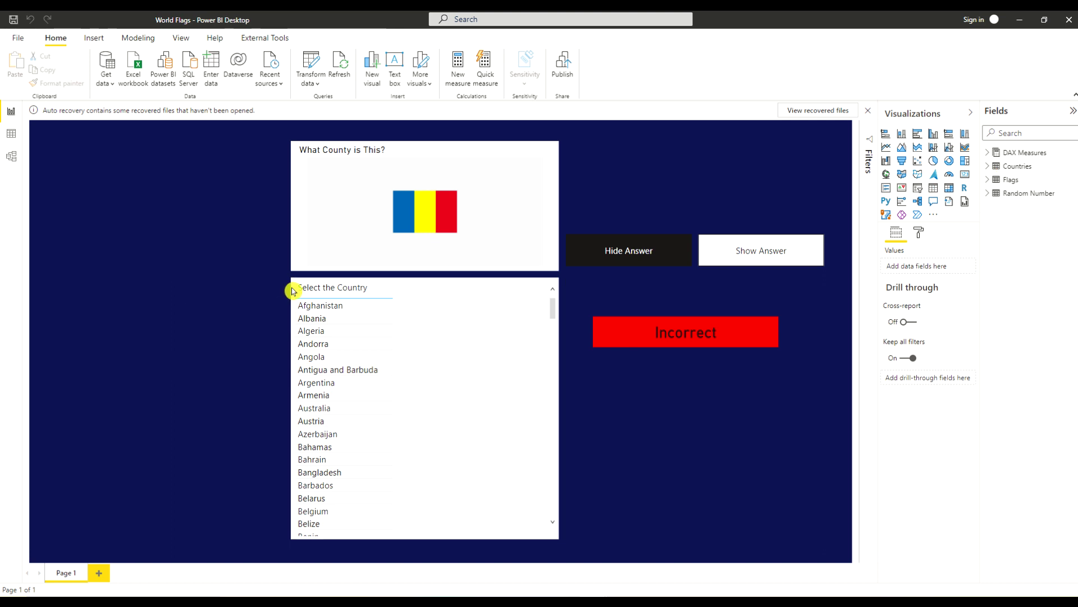
pyautogui.moveTo(422, 284)
pyautogui.mouseDown()
pyautogui.moveTo(428, 309)
pyautogui.moveTo(414, 301)
pyautogui.mouseUp()
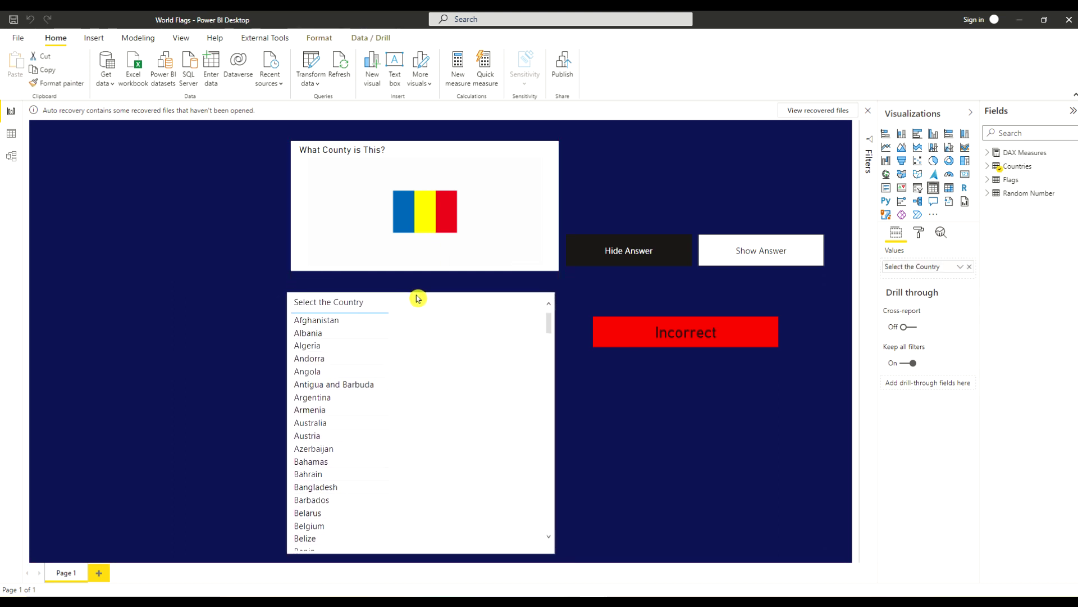
pyautogui.moveTo(413, 148); pyautogui.dragTo(410, 164)
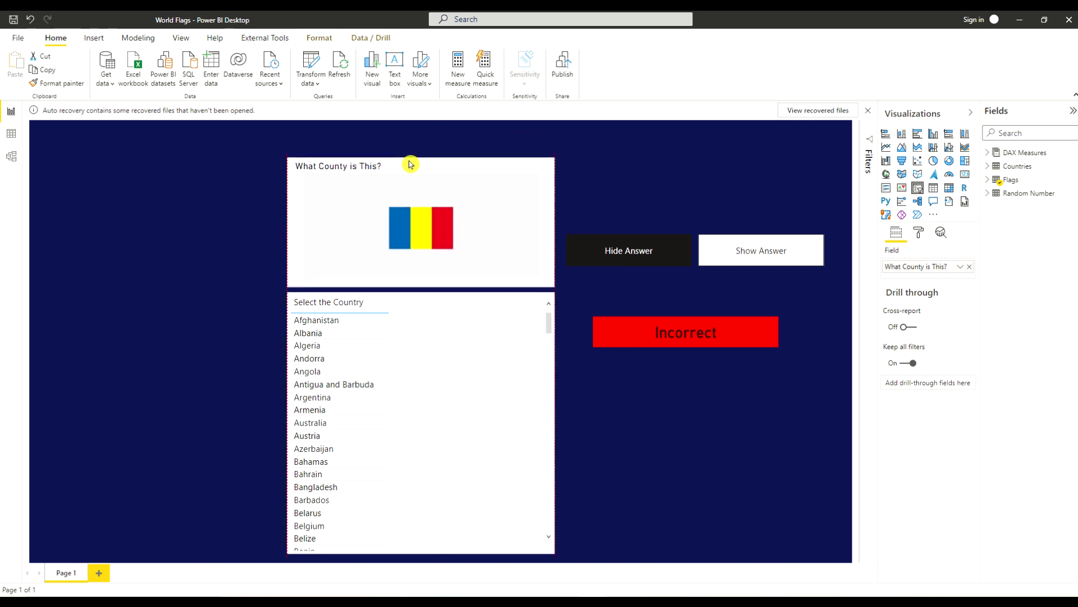
pyautogui.click(225, 160)
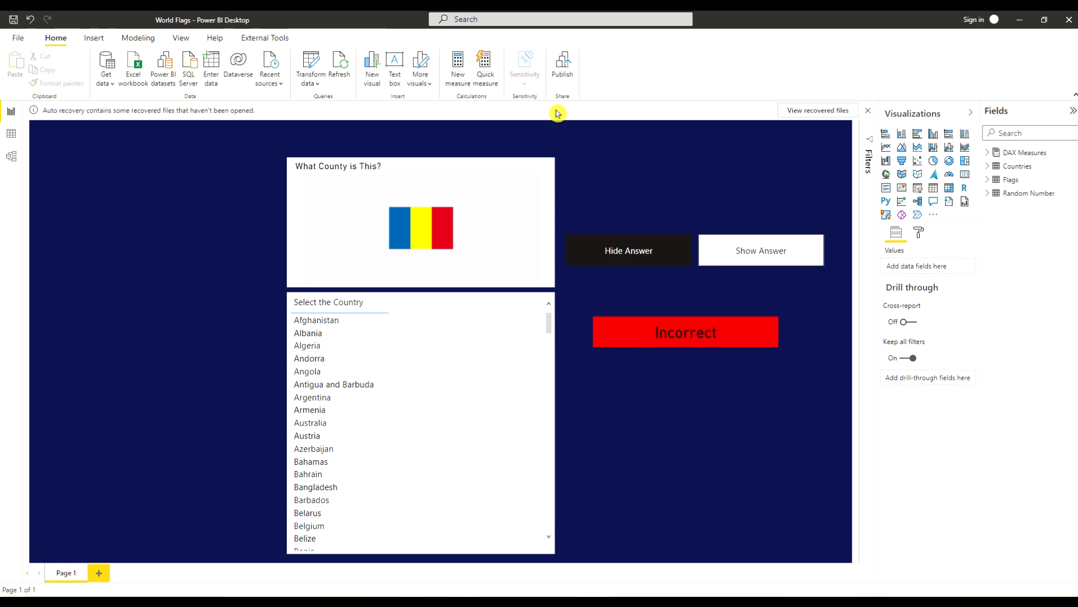
# Insert a centred text box reading "World Flags Quiz" at font size 18 and resize it to a wide single-line banner.
pyautogui.click(93, 38)
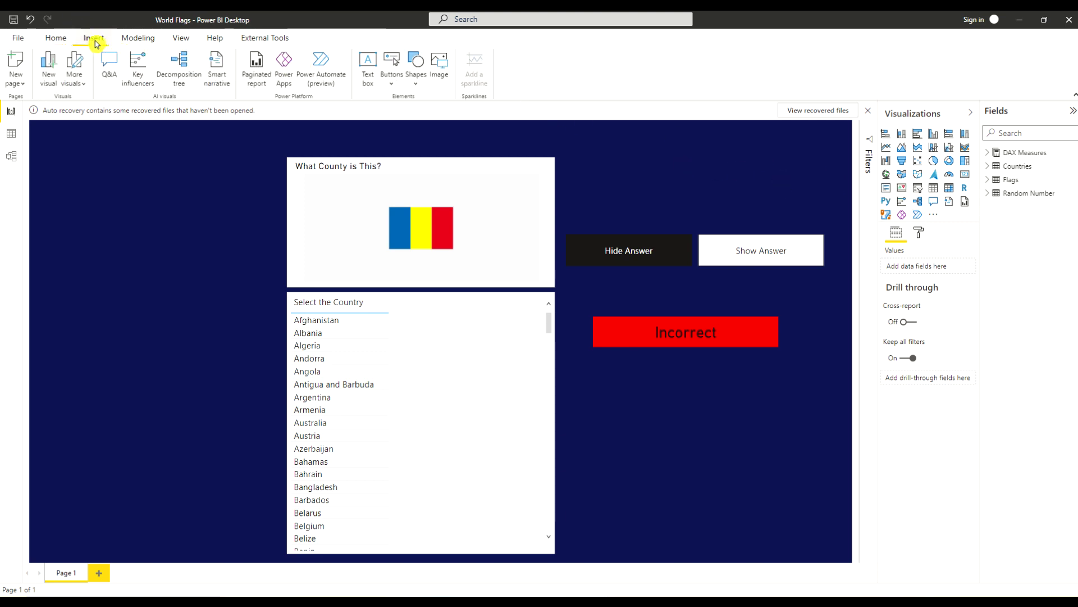
pyautogui.click(368, 65)
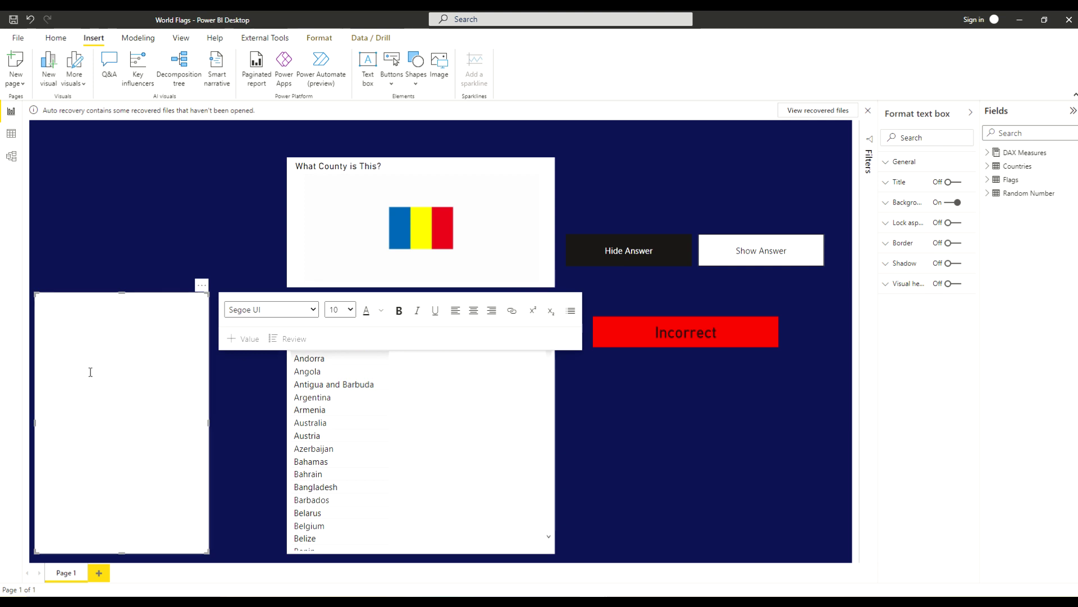
pyautogui.click(473, 311)
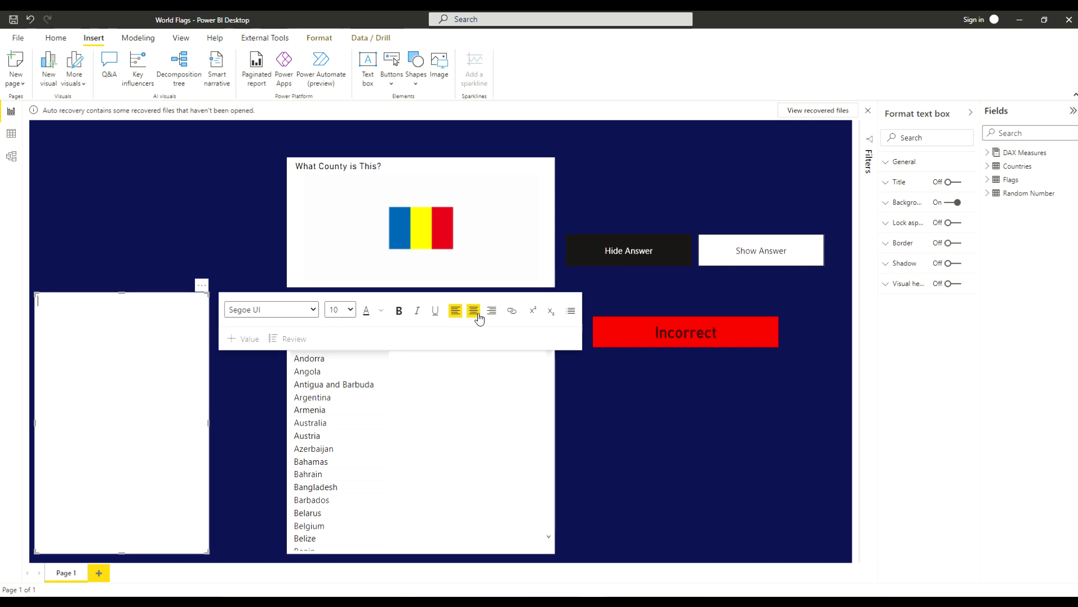
pyautogui.click(351, 310)
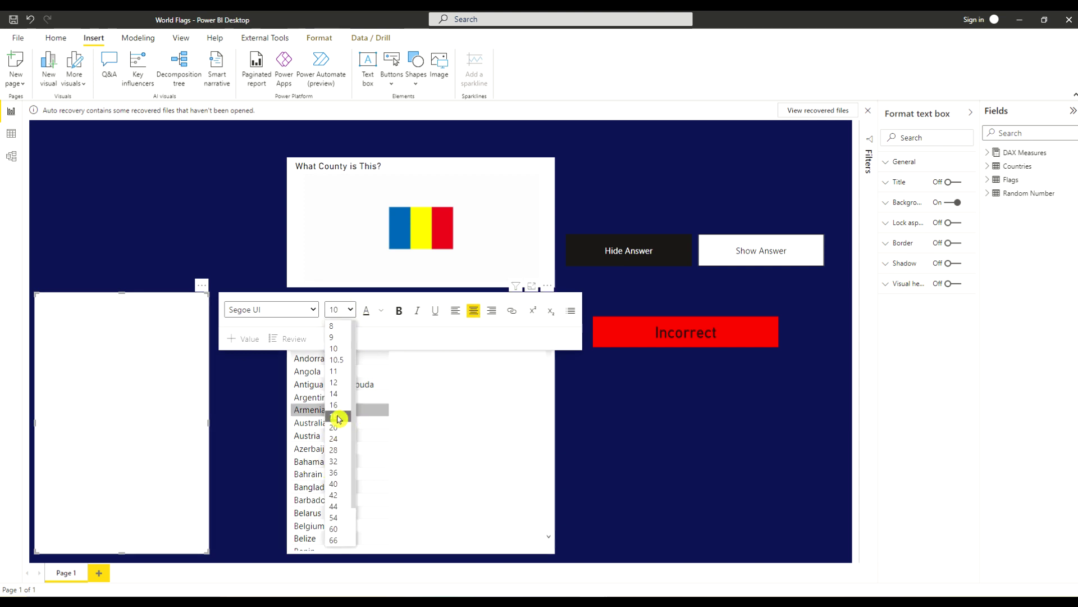
pyautogui.click(340, 414)
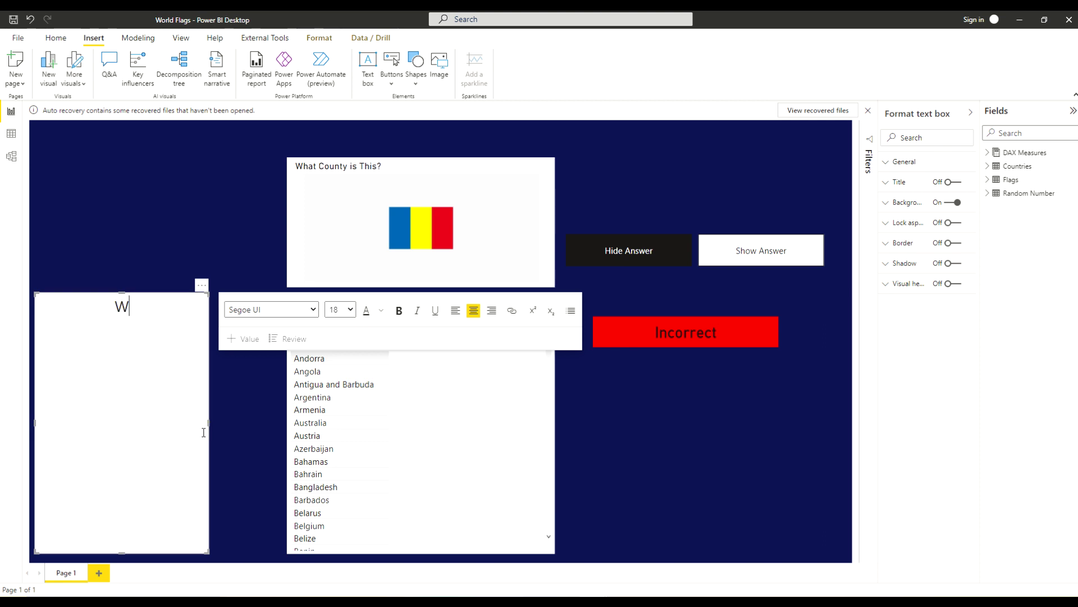
pyautogui.write('orld Flags')
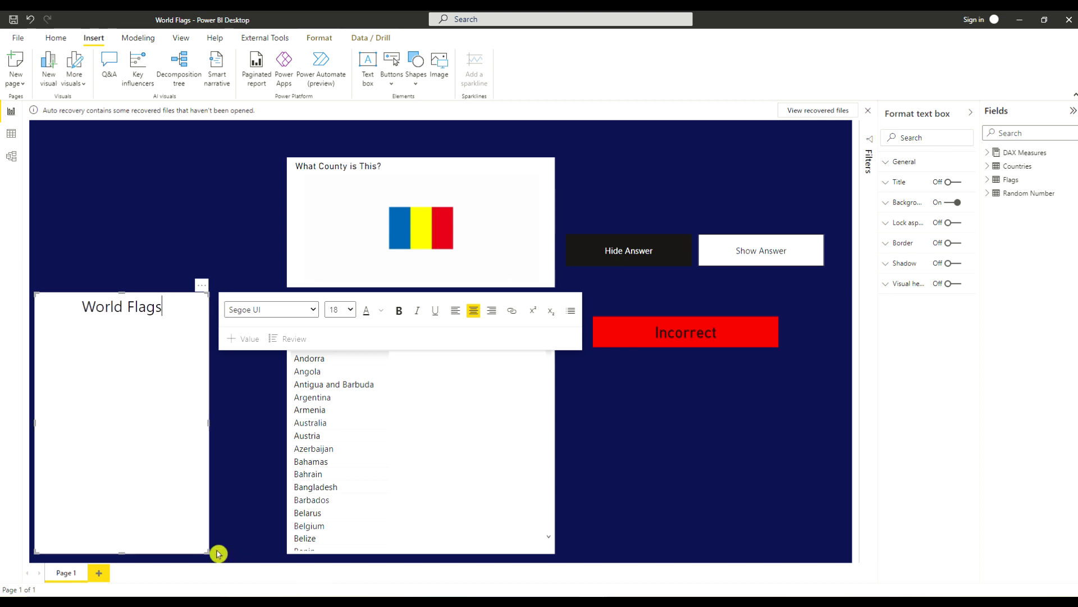
pyautogui.moveTo(205, 550); pyautogui.dragTo(290, 322)
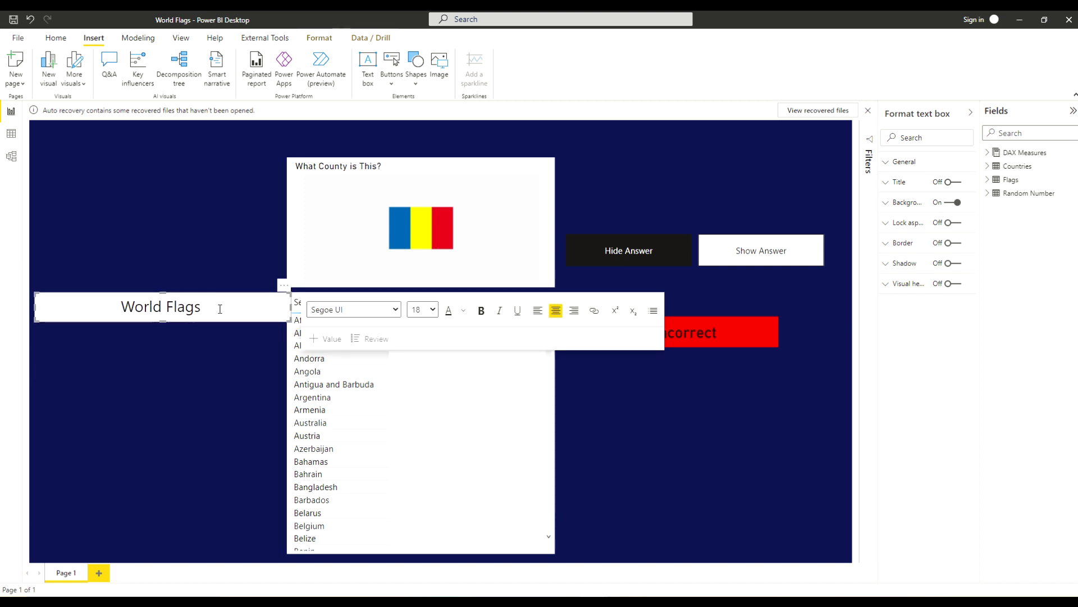
pyautogui.write('Quiz')
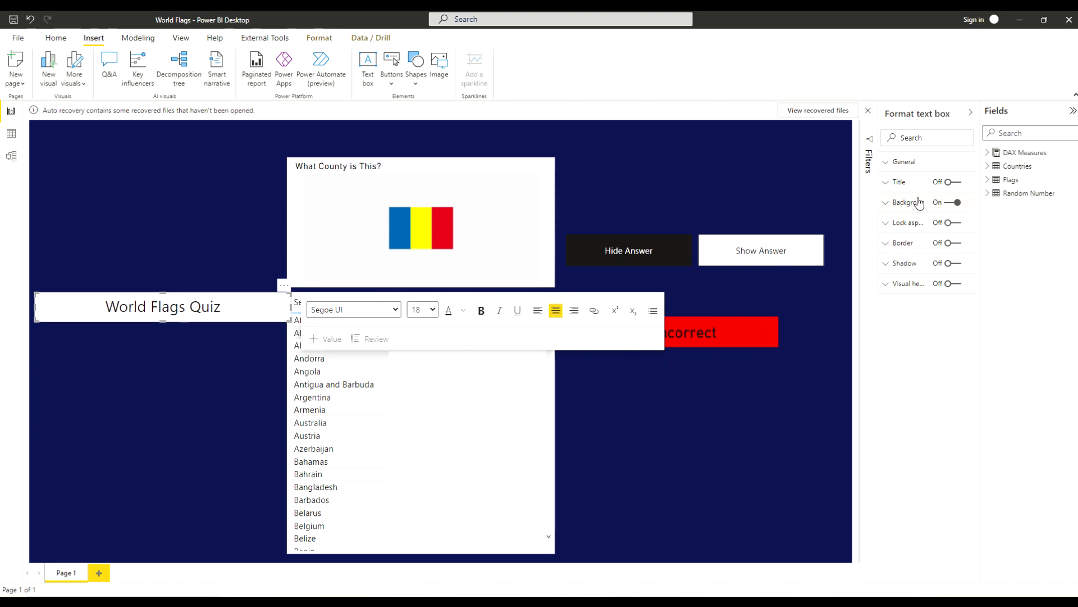
# Give the title text box a purple background and place it above the flag visual.
pyautogui.click(887, 203)
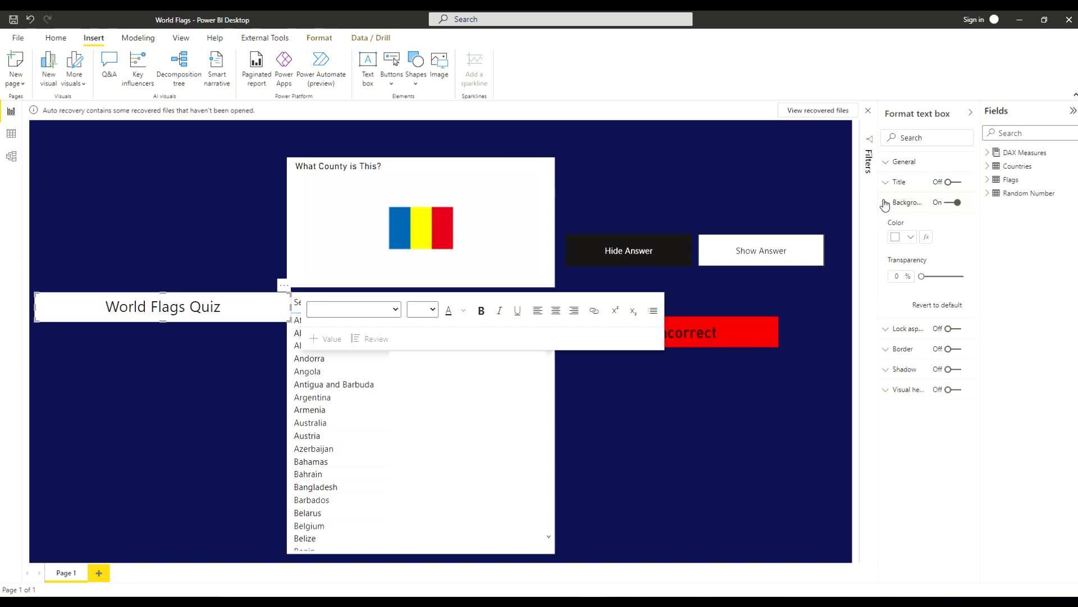
pyautogui.click(912, 238)
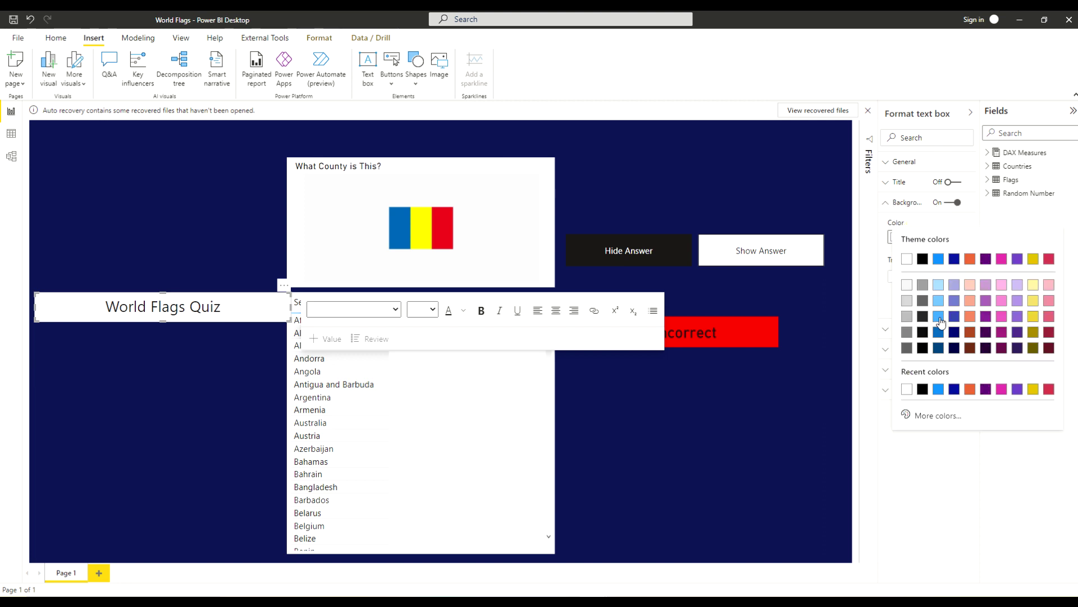
pyautogui.click(948, 317)
pyautogui.click(987, 317)
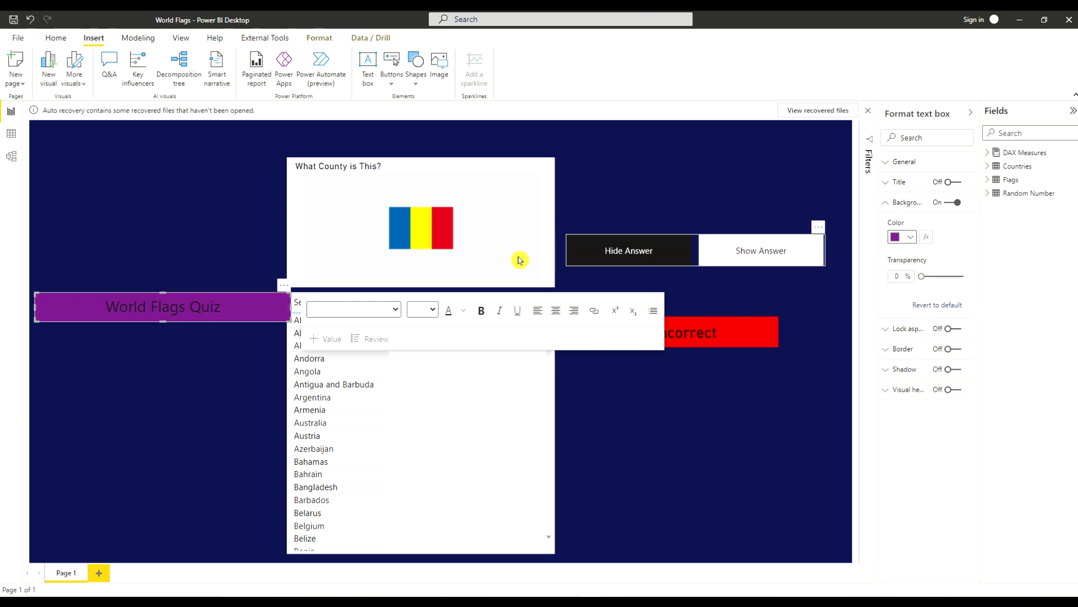
pyautogui.moveTo(217, 296); pyautogui.dragTo(473, 126)
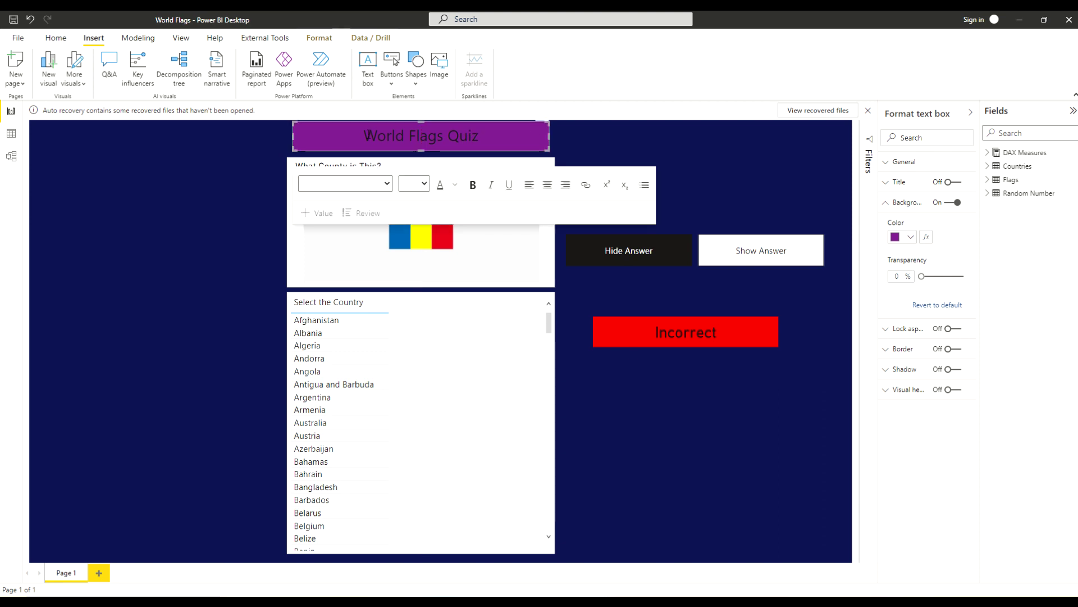
# Set the "World Flags Quiz" title text to the Georgia font at size 24.
pyautogui.moveTo(366, 137); pyautogui.dragTo(479, 138)
pyautogui.click(388, 183)
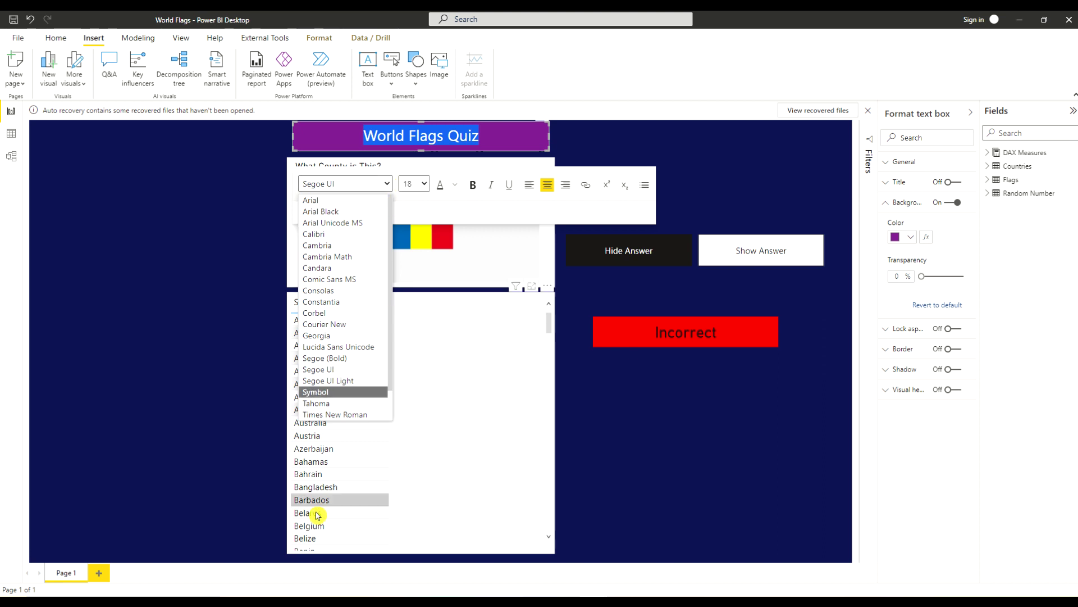
pyautogui.scroll(-1, 361, 369)
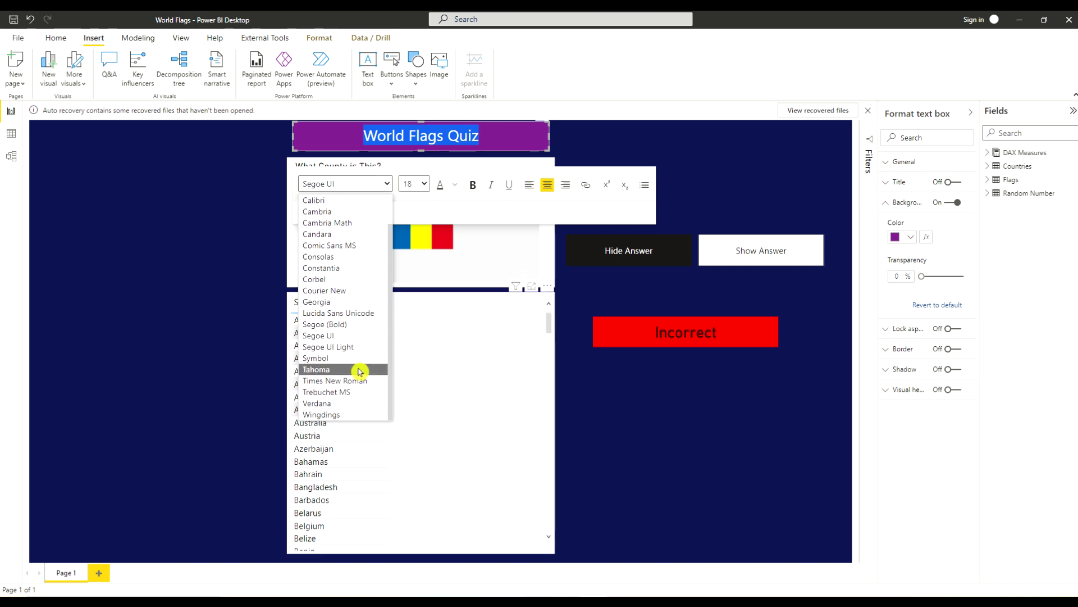
pyautogui.click(339, 302)
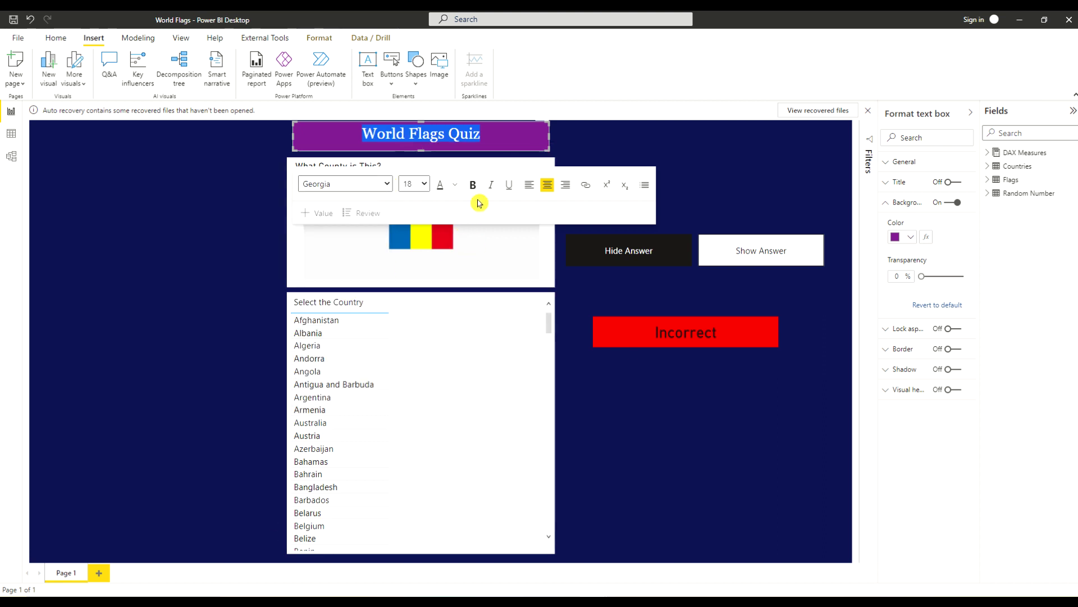
pyautogui.click(424, 184)
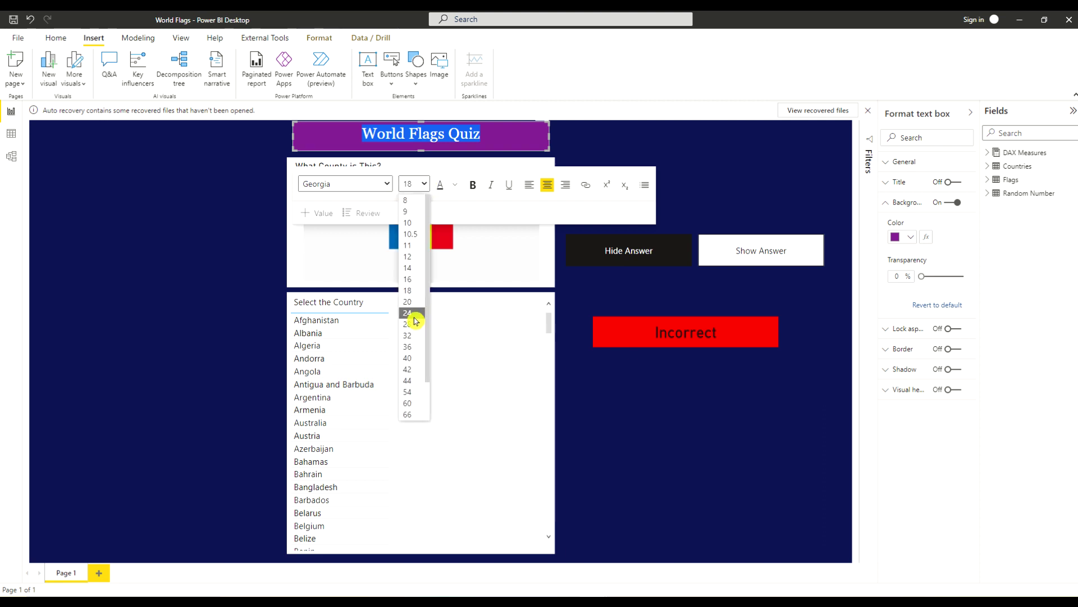
pyautogui.click(414, 313)
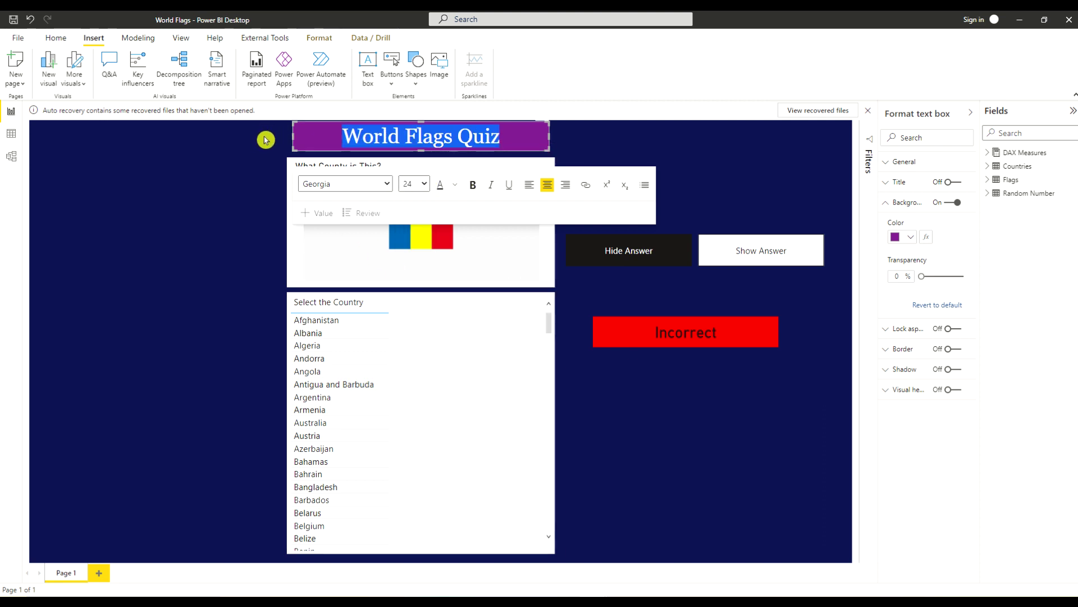
# Widen the purple title banner on both sides so it extends slightly beyond the flag visual's edges.
pyautogui.moveTo(284, 137); pyautogui.dragTo(270, 139)
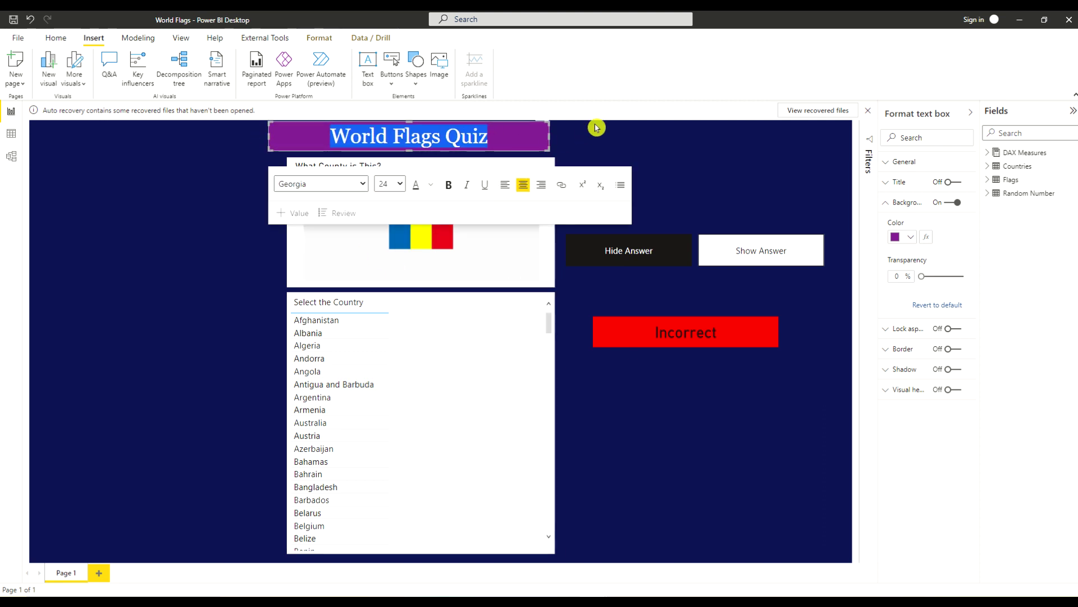
pyautogui.moveTo(550, 138); pyautogui.dragTo(568, 140)
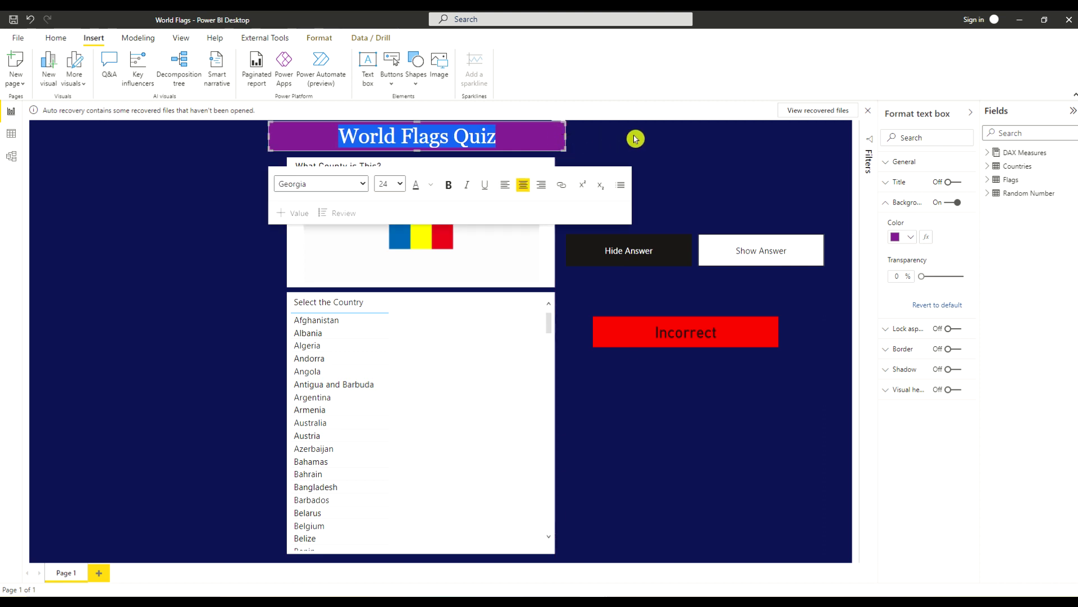
pyautogui.click(191, 198)
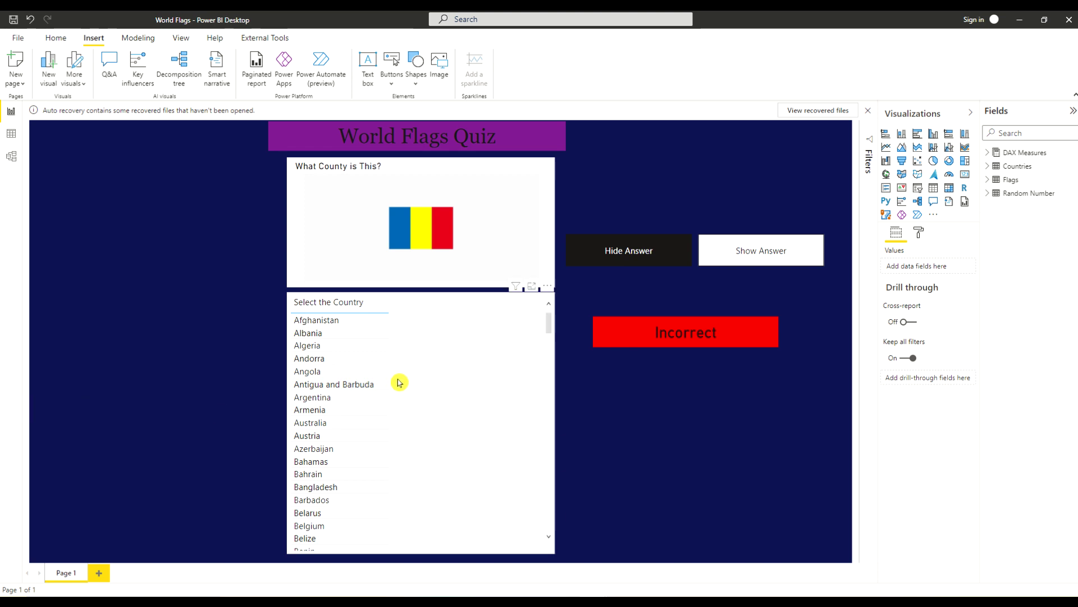
# Insert a map with the Flags table's Country field as location, placed beside the country list and enlarged to match the list's height.
pyautogui.click(886, 175)
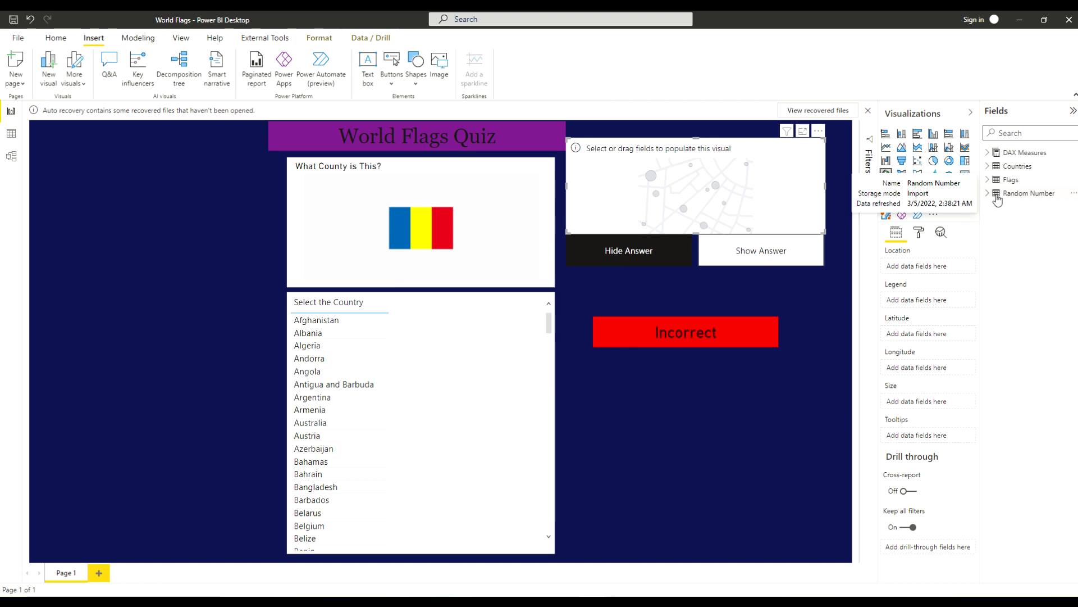
pyautogui.click(988, 181)
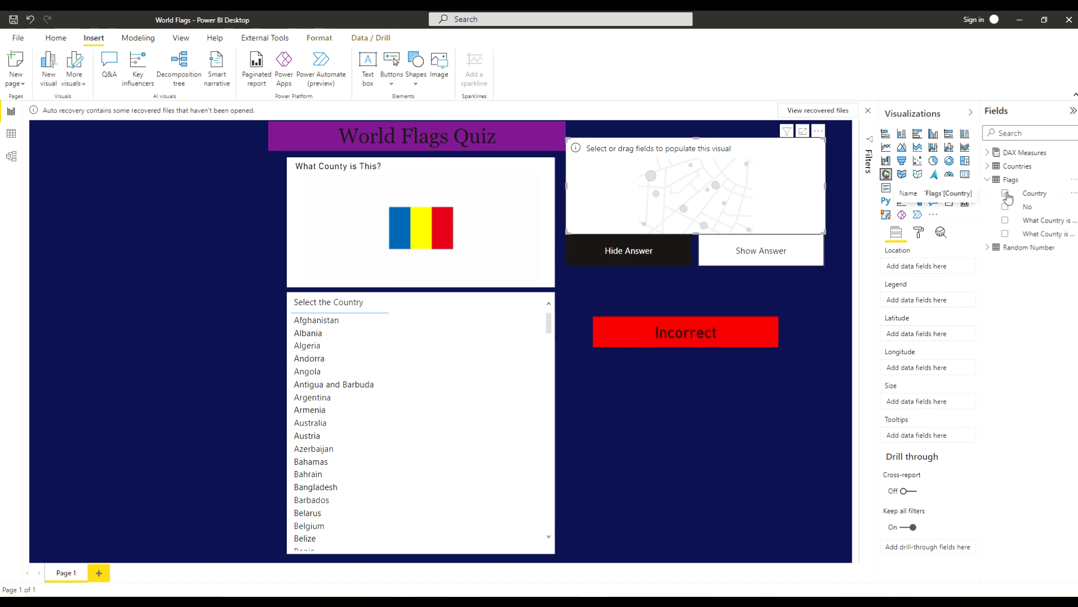
pyautogui.click(1005, 194)
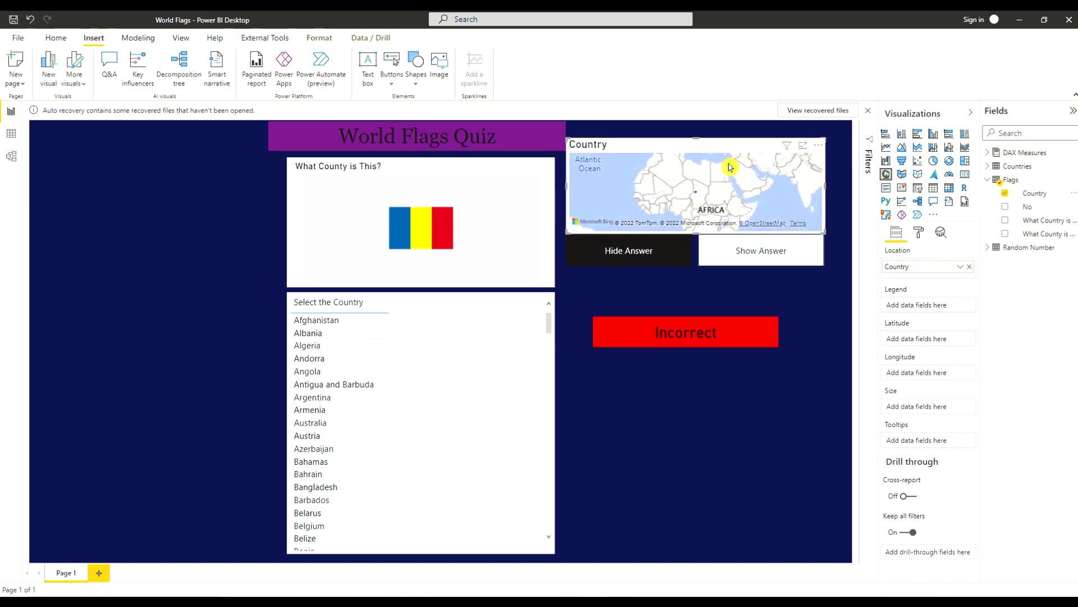
pyautogui.moveTo(671, 145); pyautogui.dragTo(130, 304)
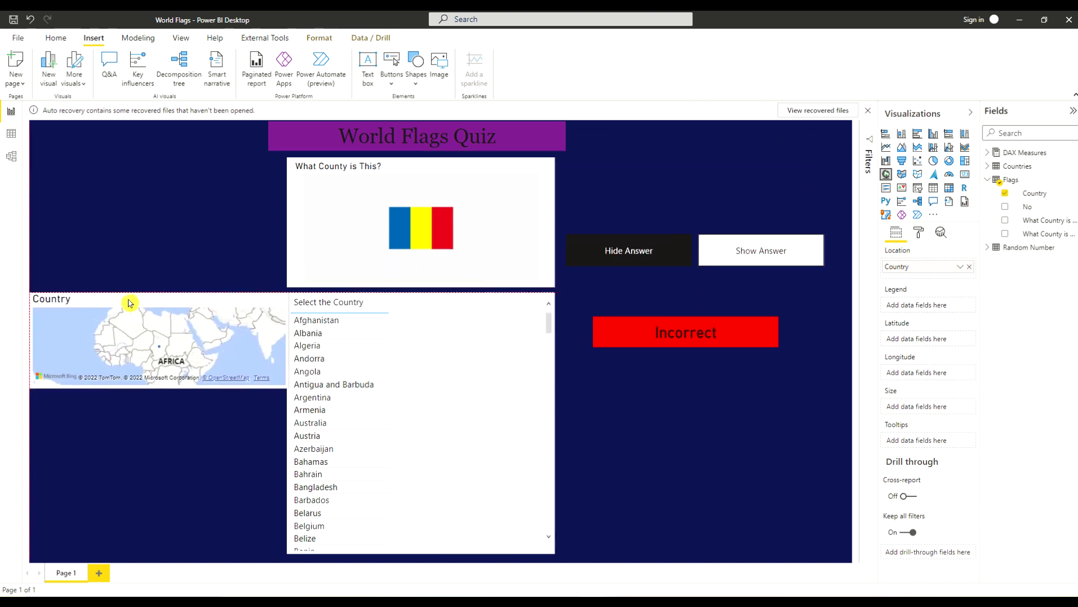
pyautogui.moveTo(287, 388); pyautogui.dragTo(278, 558)
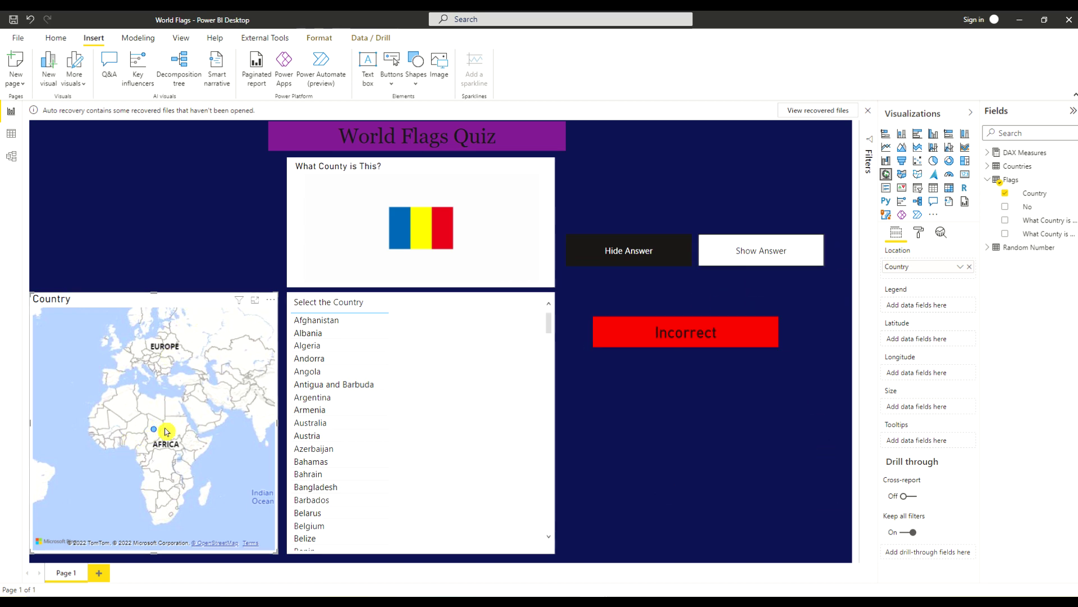
# Change the map's default data color to orange.
pyautogui.click(919, 235)
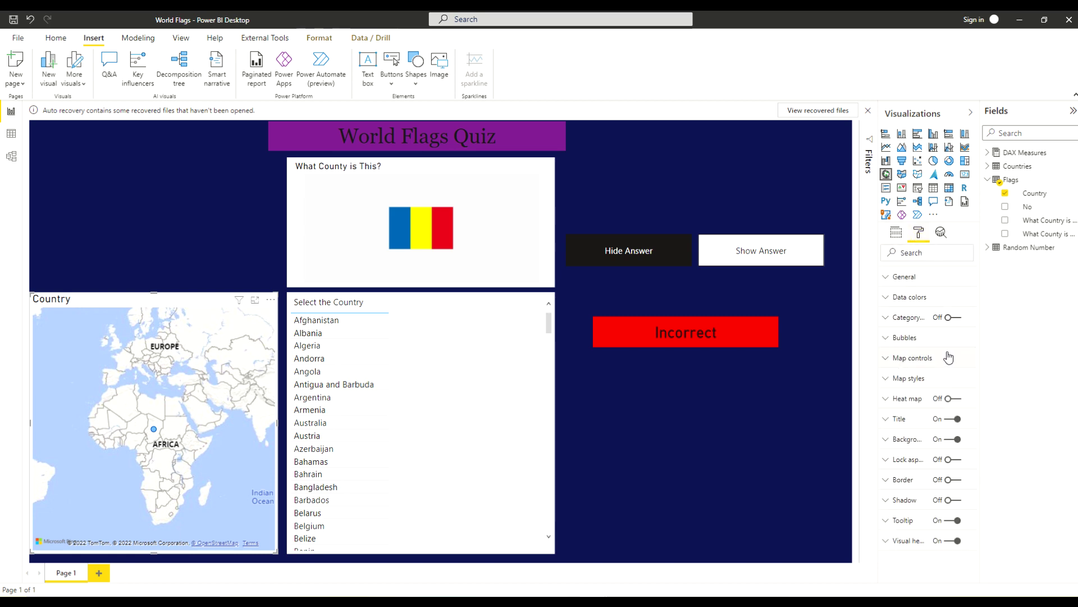
pyautogui.click(885, 298)
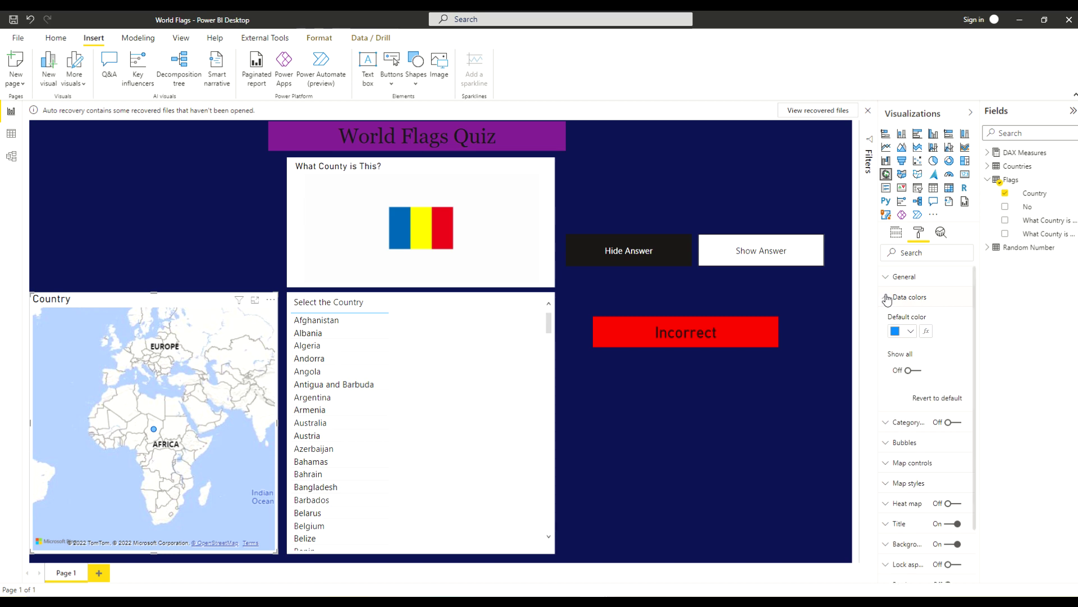
pyautogui.click(911, 332)
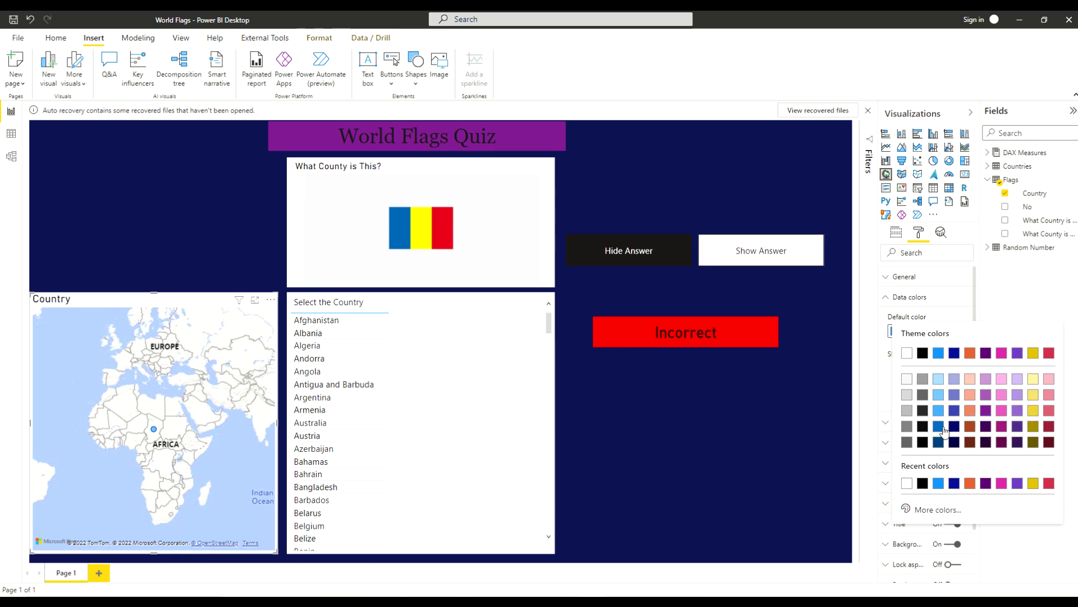
pyautogui.click(977, 482)
pyautogui.click(161, 433)
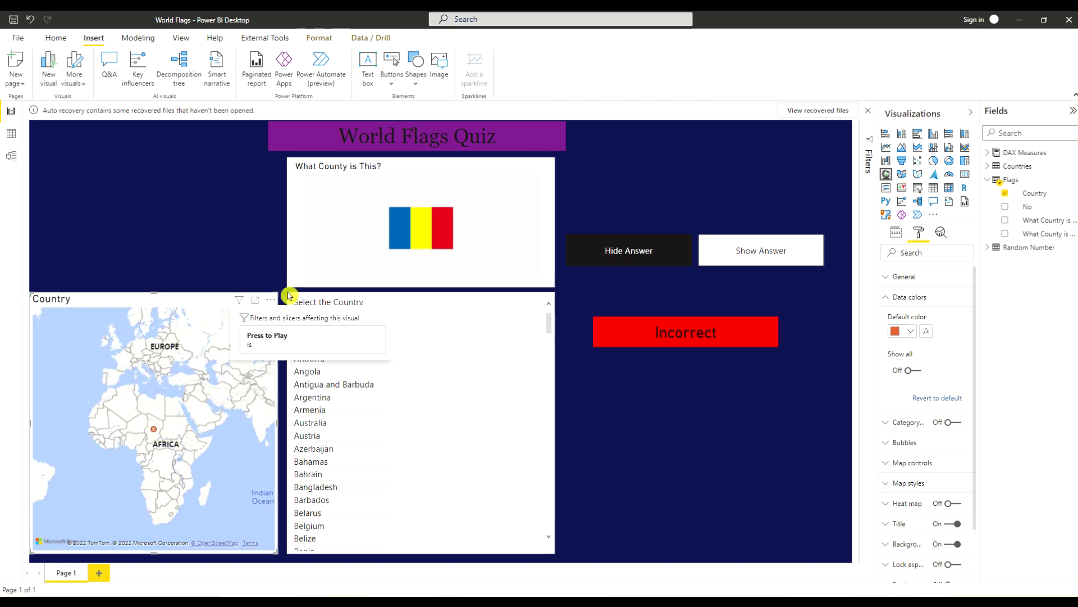
pyautogui.click(209, 203)
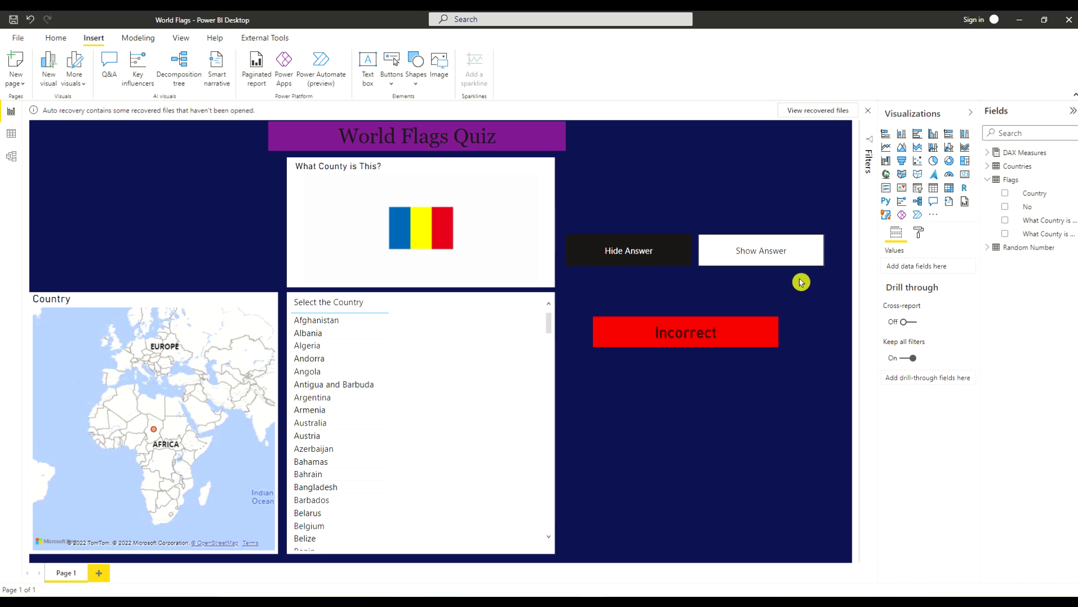
# Set the map's bubble size to 11.
pyautogui.click(193, 306)
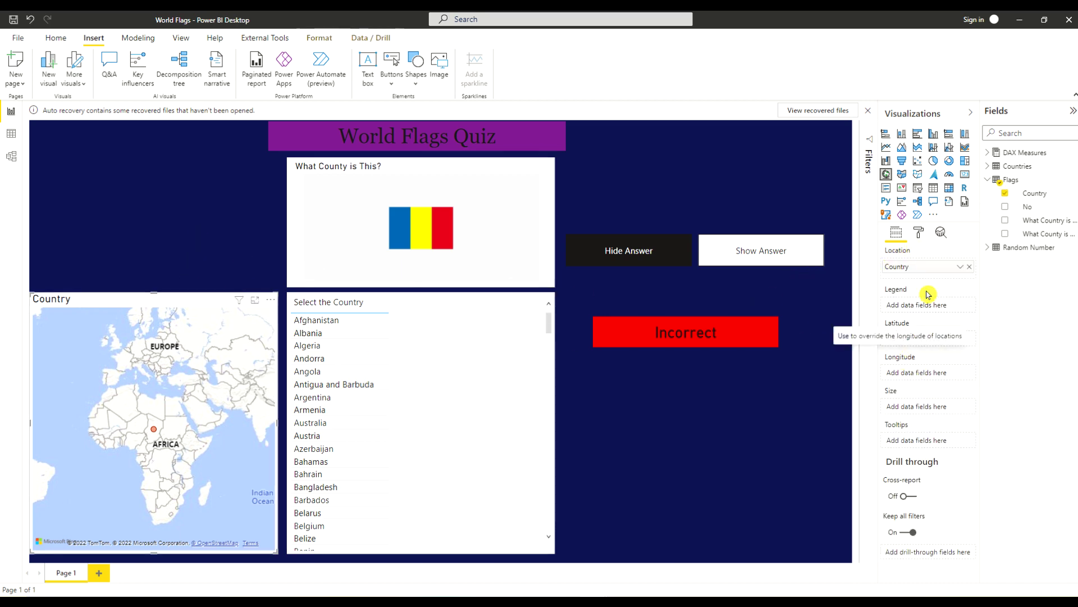
pyautogui.click(919, 232)
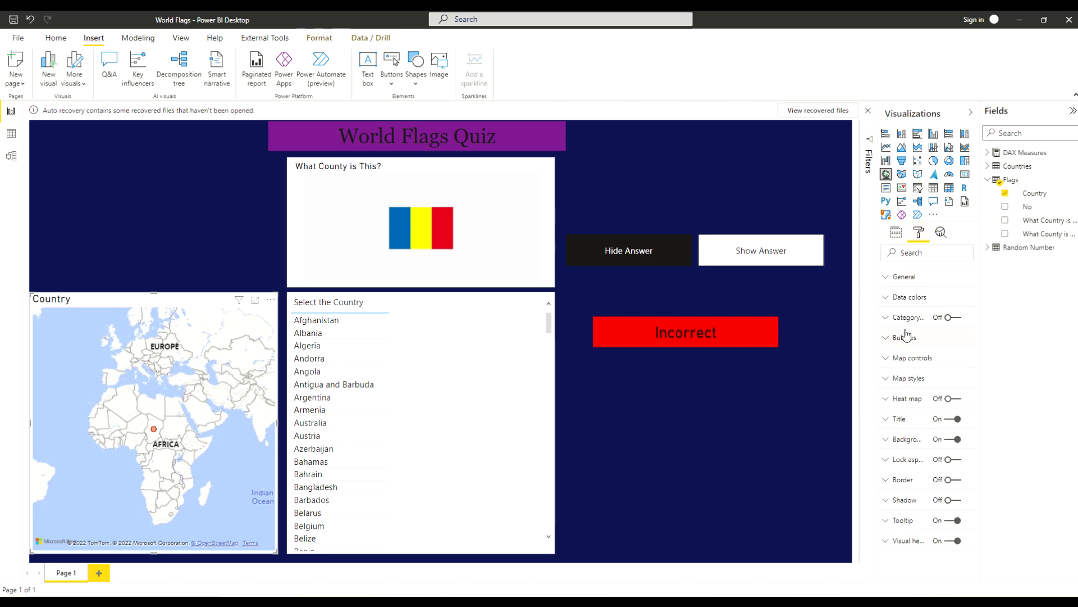
pyautogui.click(890, 339)
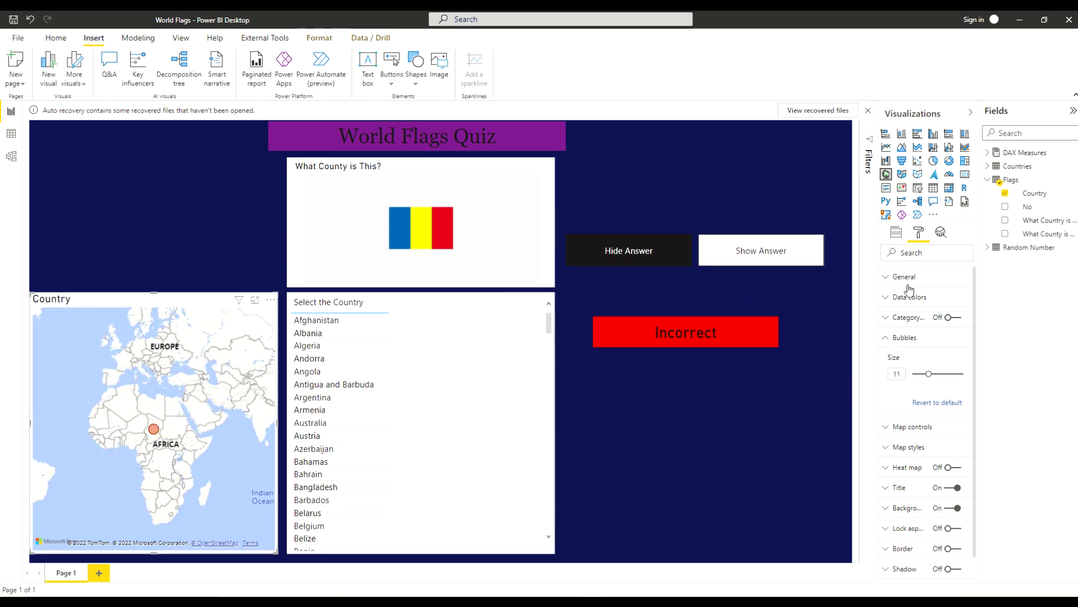
pyautogui.click(886, 338)
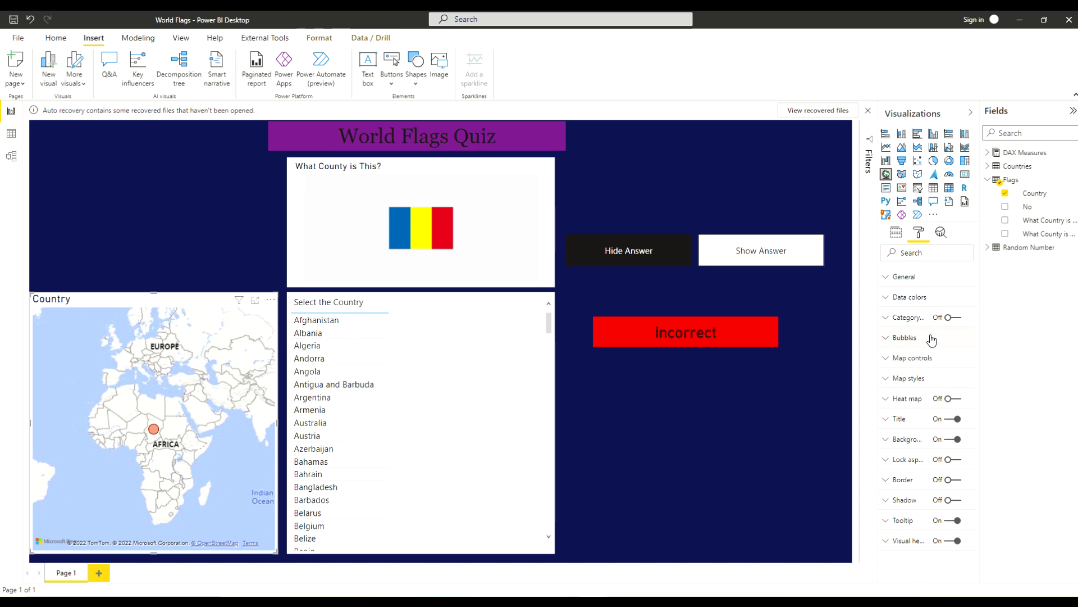
# Try the Aerial, Dark, Light and Grayscale themes on the map and set it back to Road.
pyautogui.click(884, 378)
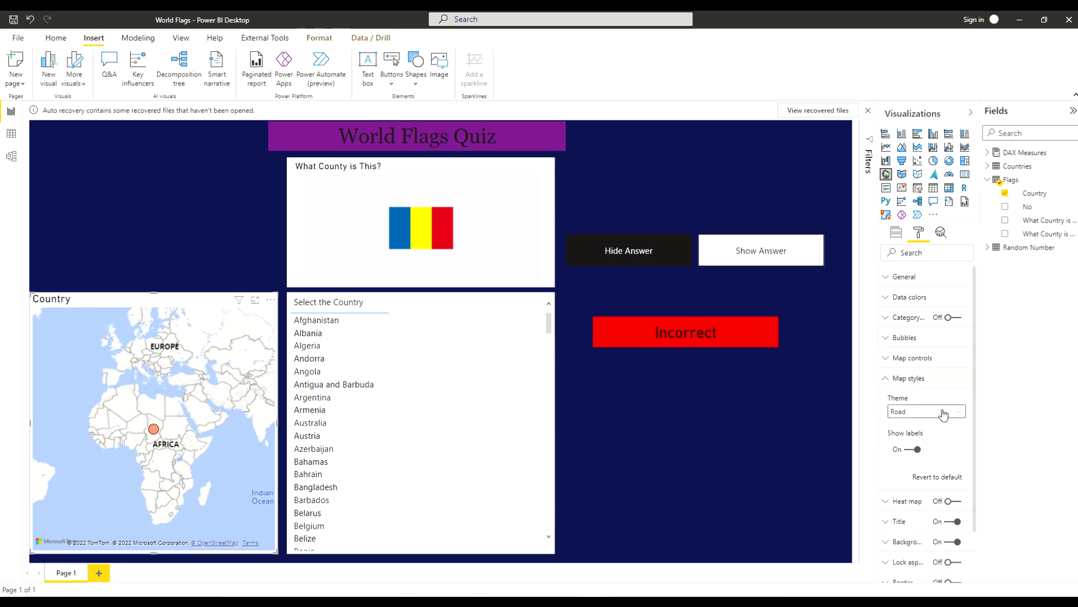
pyautogui.click(960, 412)
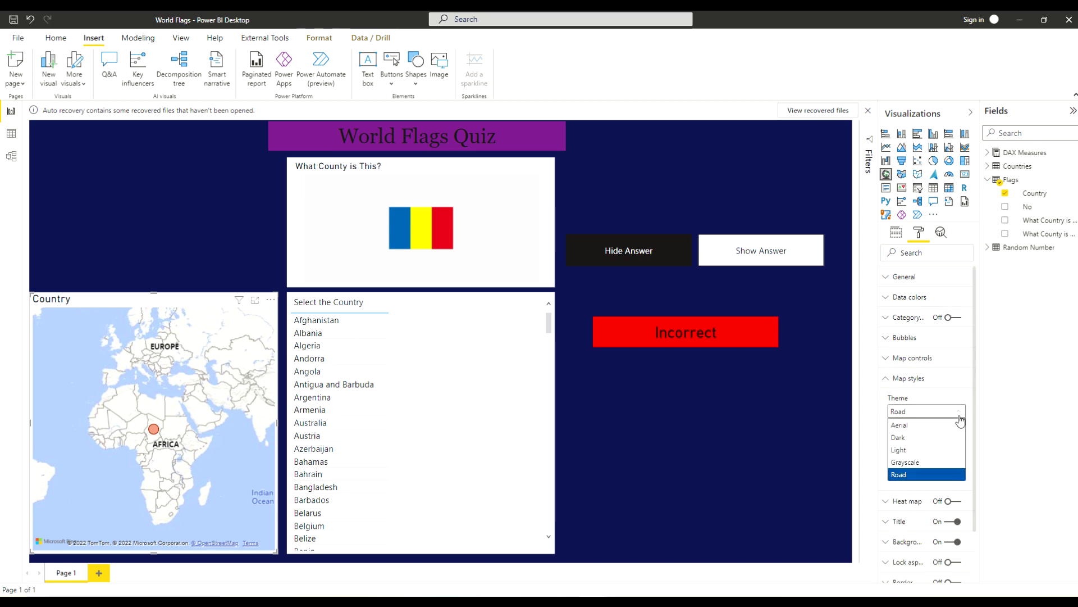
pyautogui.click(955, 425)
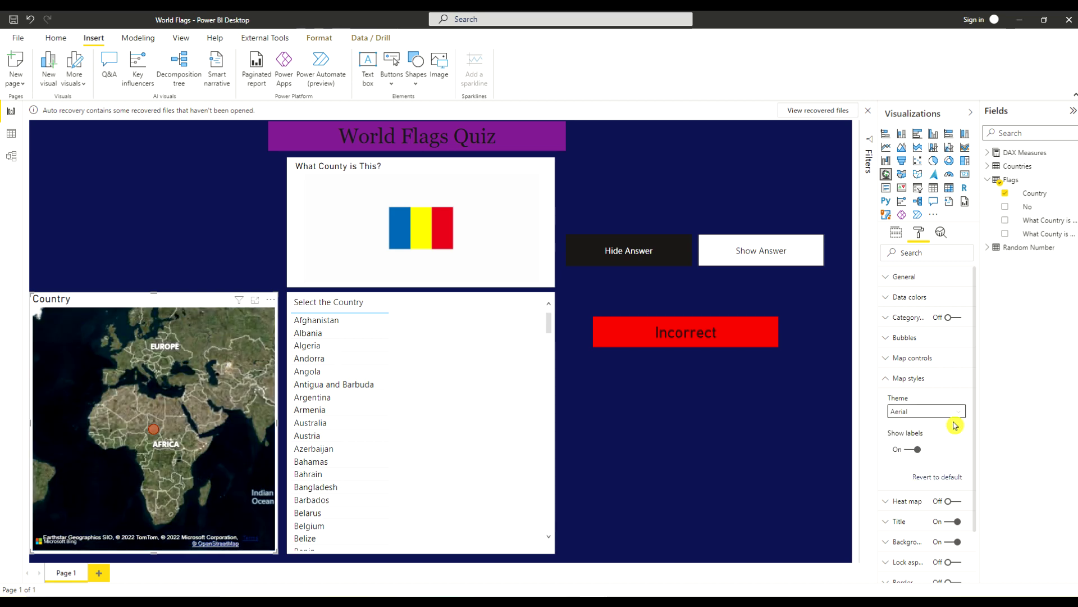
pyautogui.click(962, 414)
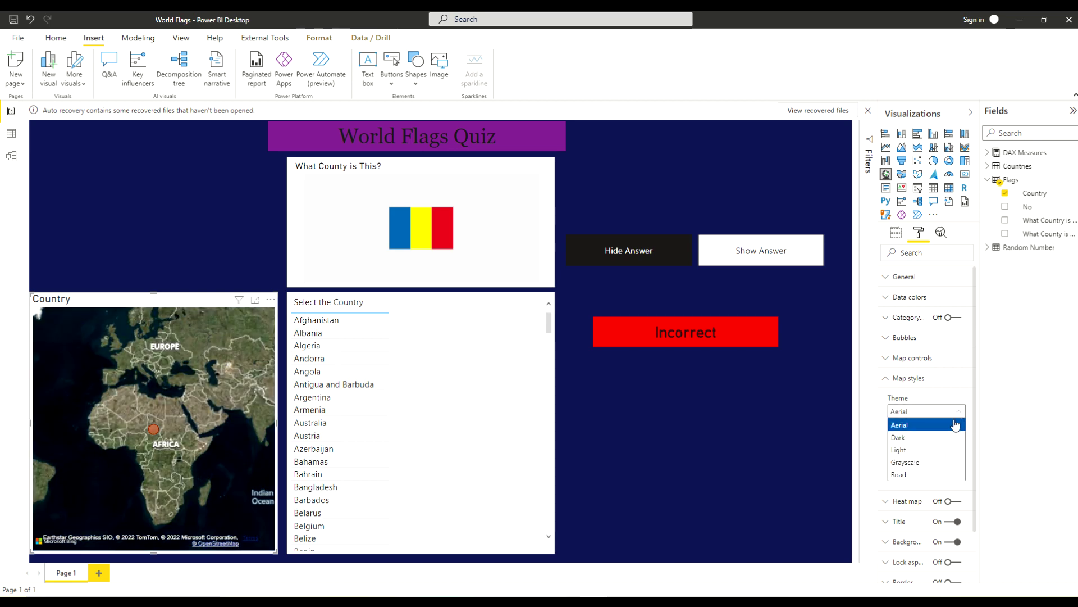
pyautogui.click(955, 439)
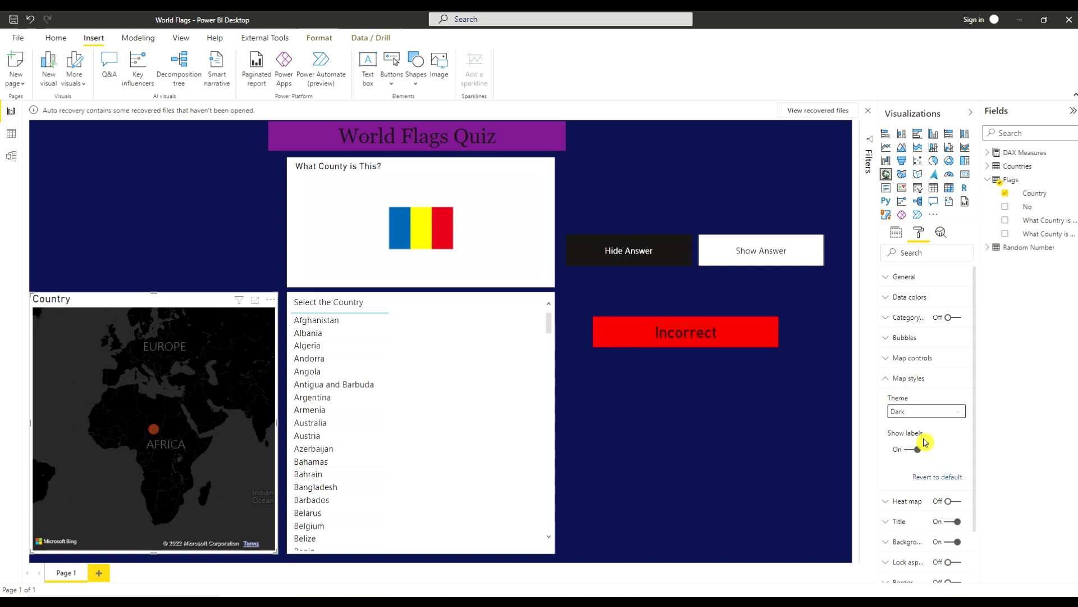
pyautogui.click(958, 413)
pyautogui.click(921, 452)
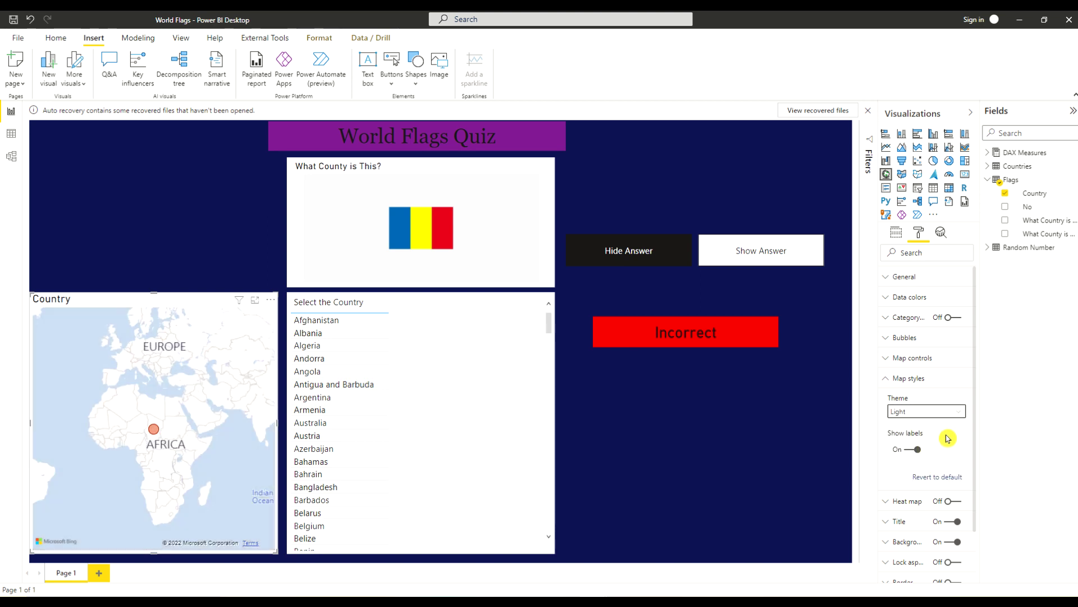
pyautogui.click(963, 417)
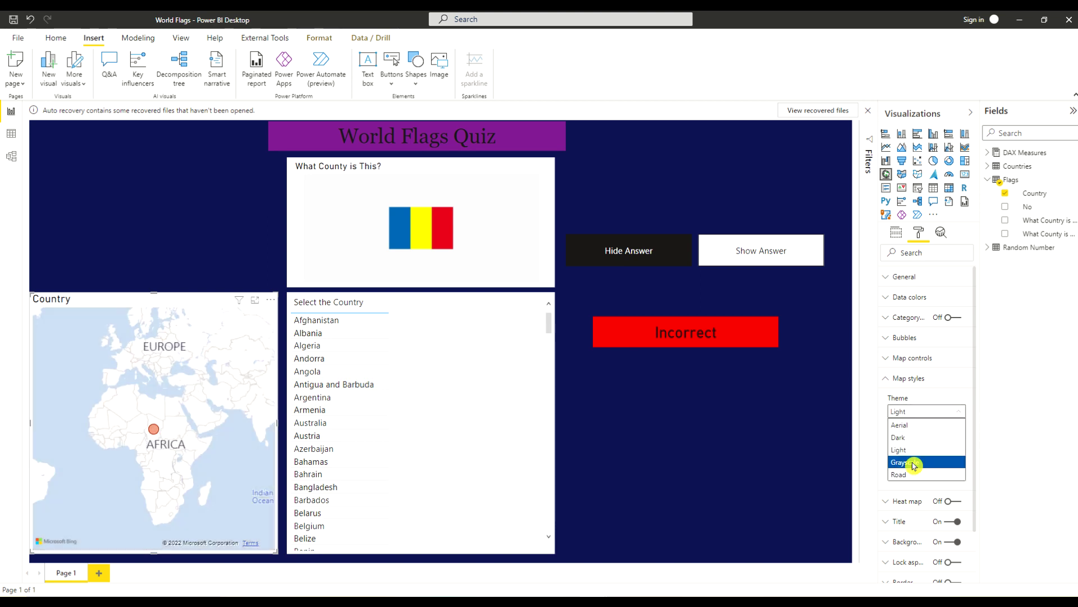
pyautogui.click(916, 460)
pyautogui.click(958, 417)
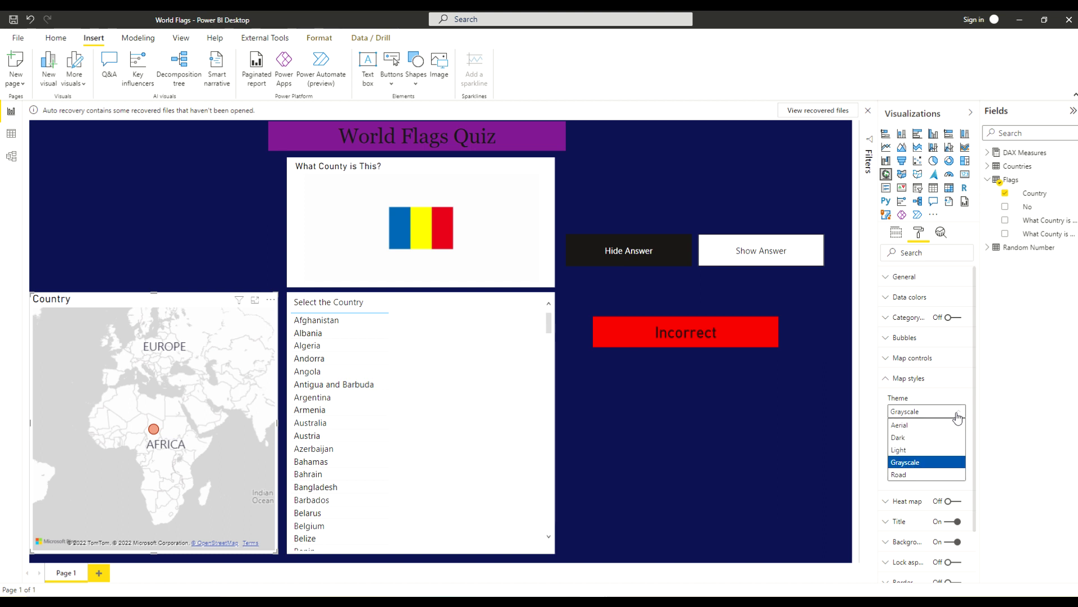
pyautogui.click(906, 475)
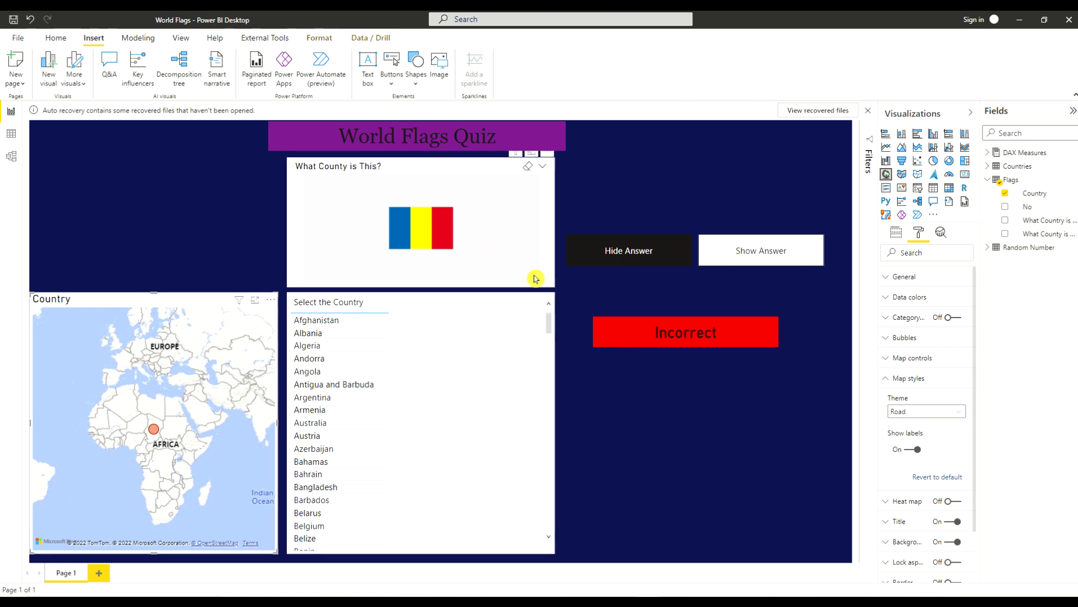
# Reduce the flag visual's height and move it down to just above the country list, keeping their side edges aligned.
pyautogui.click(552, 284)
pyautogui.moveTo(552, 284); pyautogui.dragTo(554, 251)
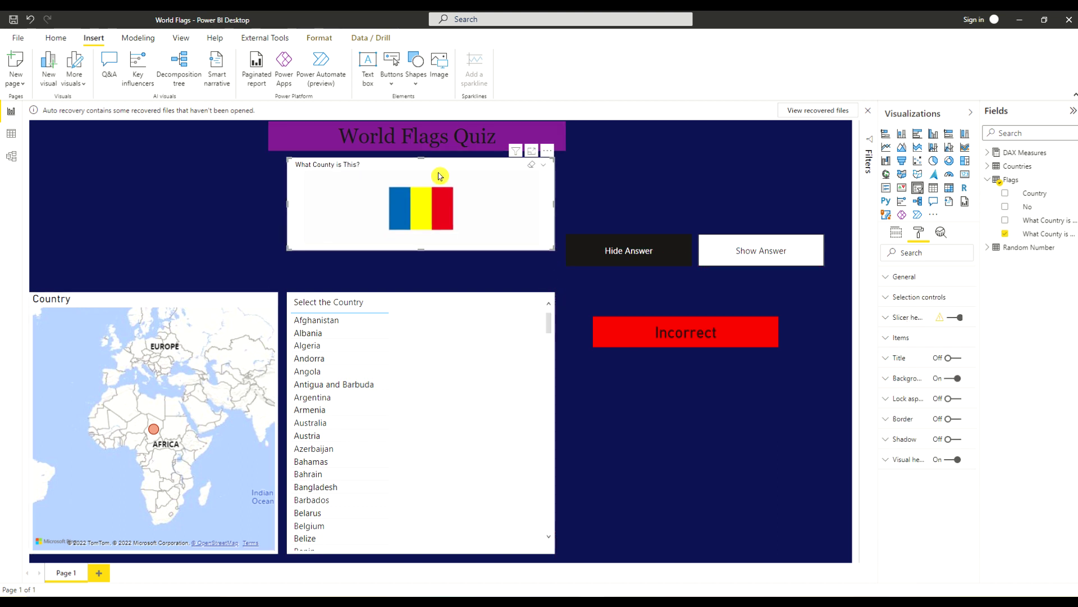
pyautogui.moveTo(443, 163); pyautogui.dragTo(448, 192)
pyautogui.moveTo(444, 196); pyautogui.dragTo(447, 203)
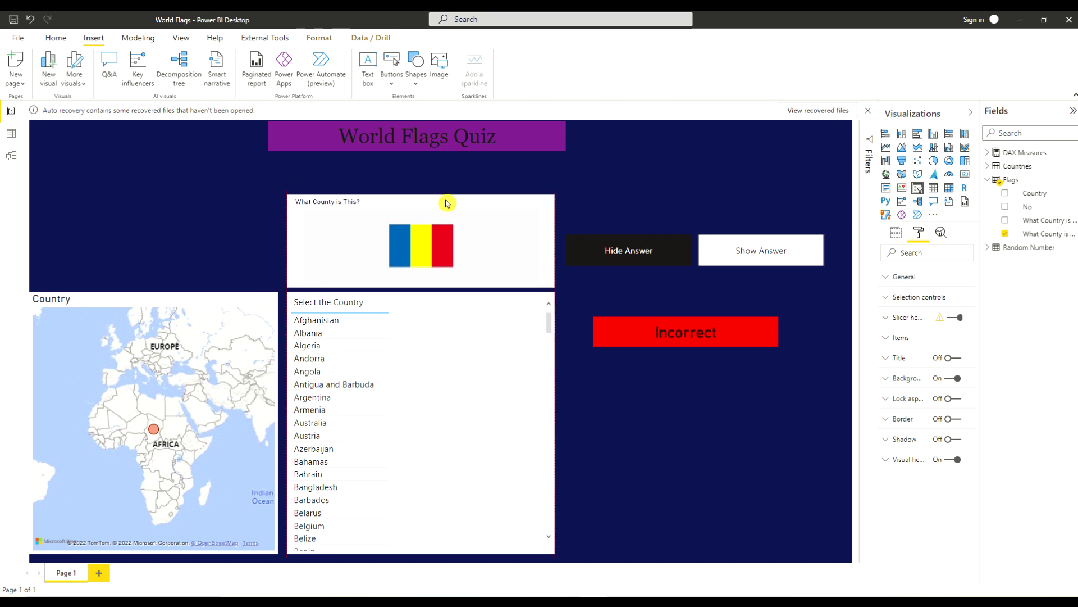
pyautogui.click(313, 169)
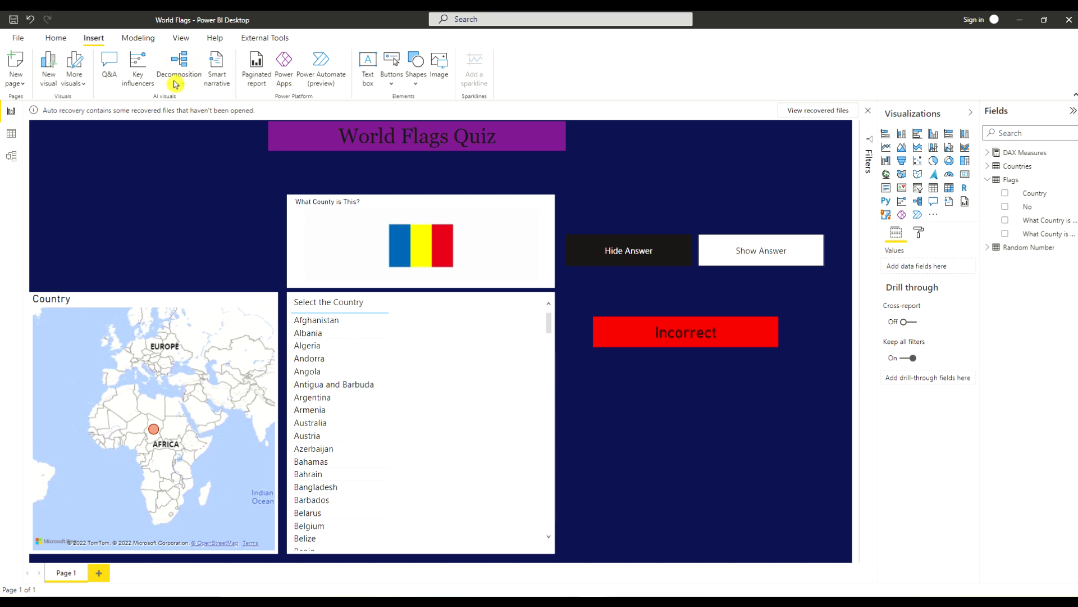
pyautogui.click(54, 39)
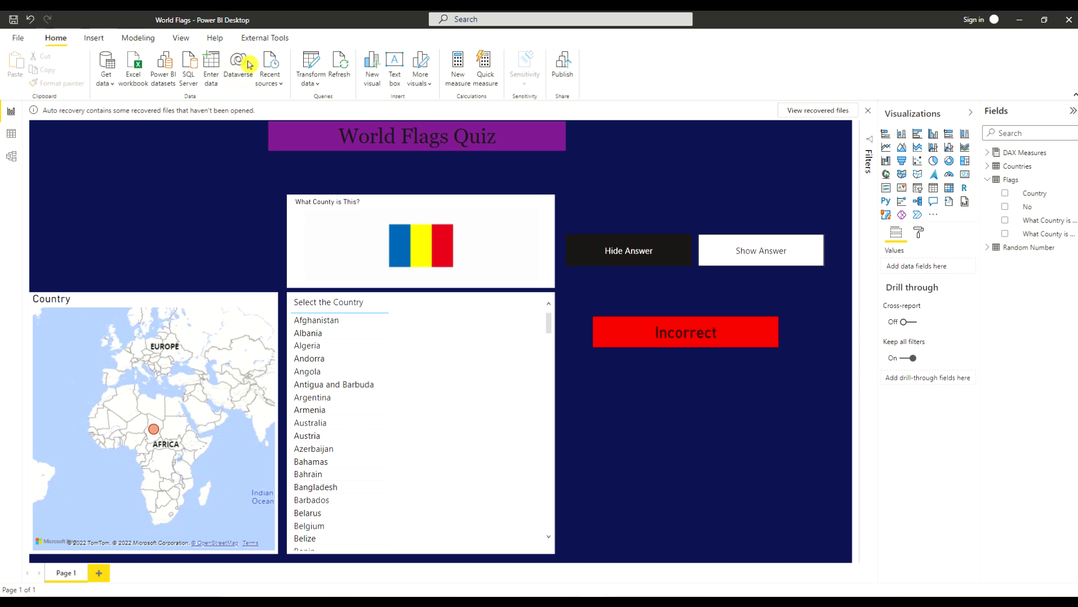
# In the Power Query Editor, create a reference of the Flags query and rename it Banner.
pyautogui.click(315, 62)
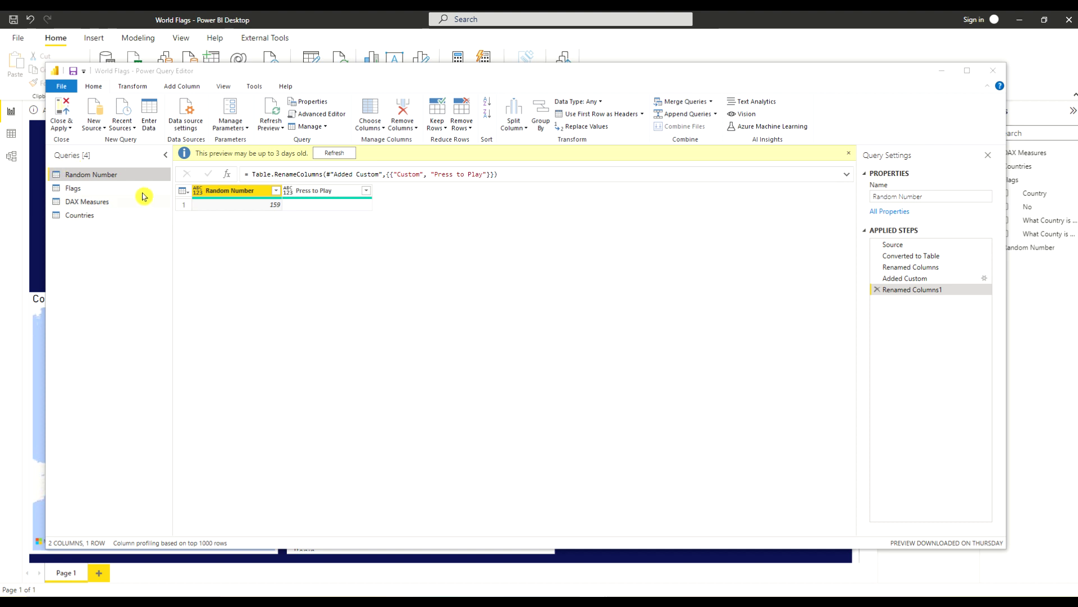
pyautogui.click(88, 194)
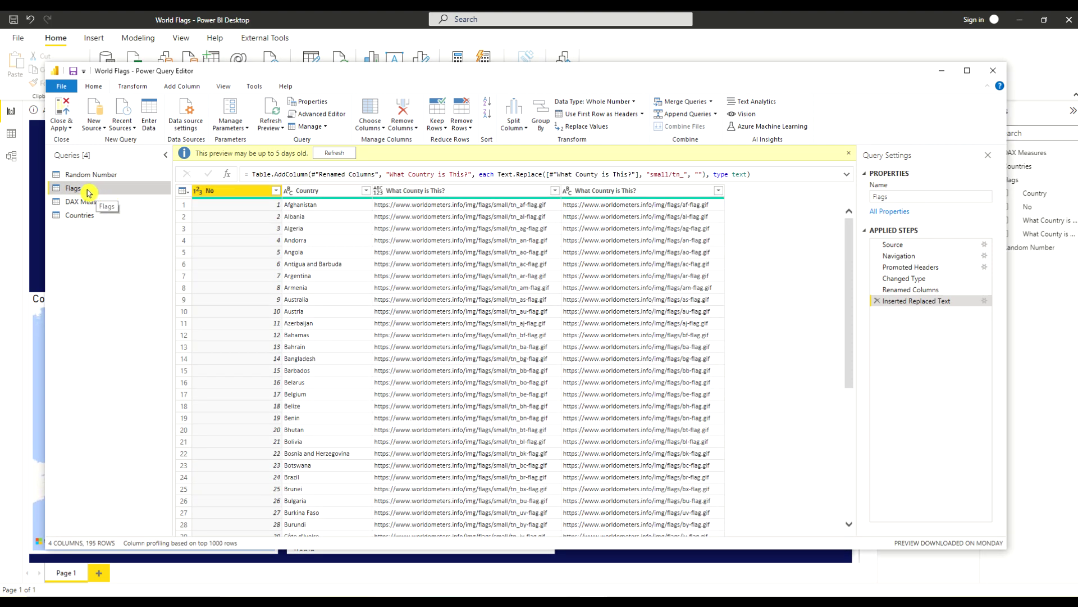
pyautogui.rightClick(128, 192)
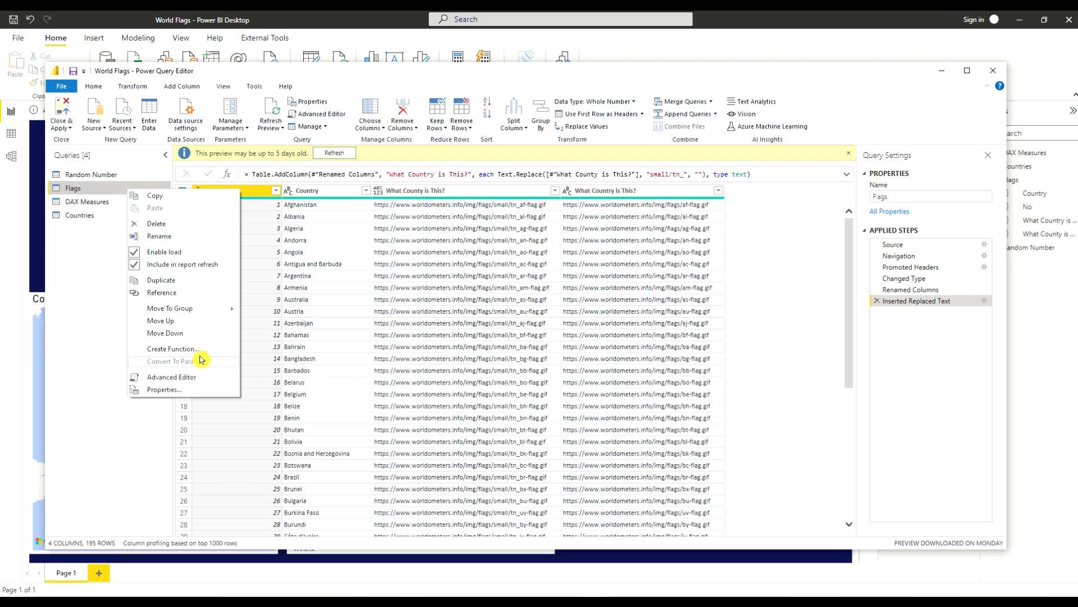
pyautogui.click(180, 295)
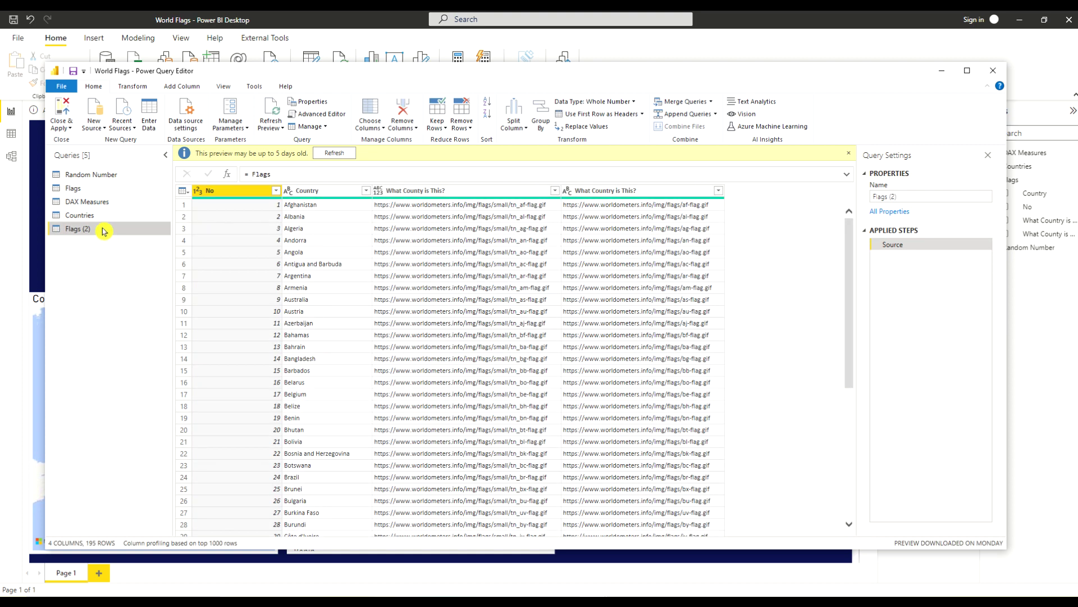
pyautogui.doubleClick(112, 228)
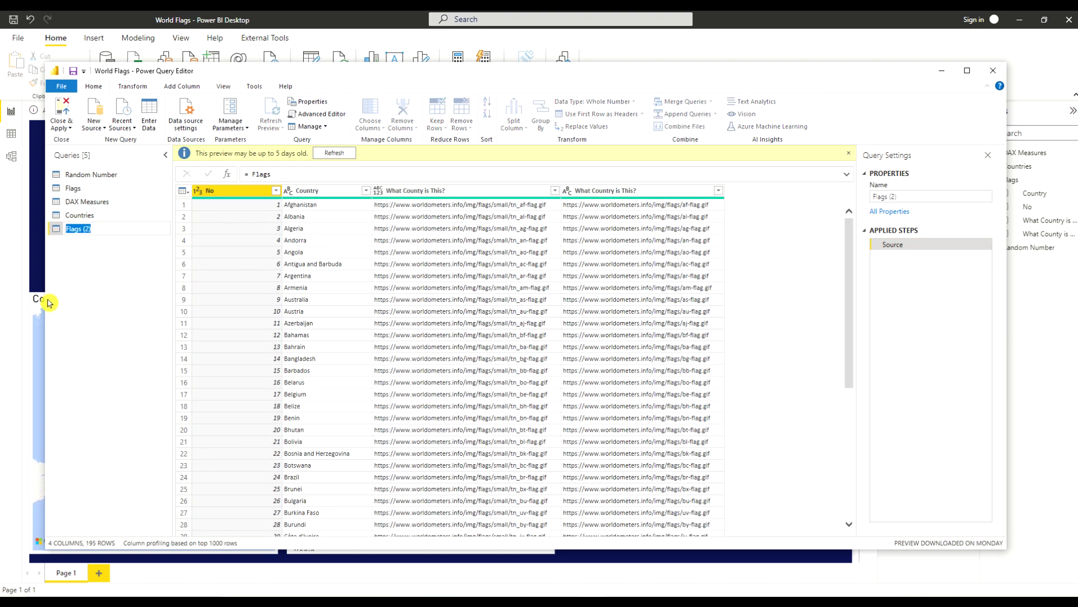
pyautogui.write('Banner')
pyautogui.press('Return')
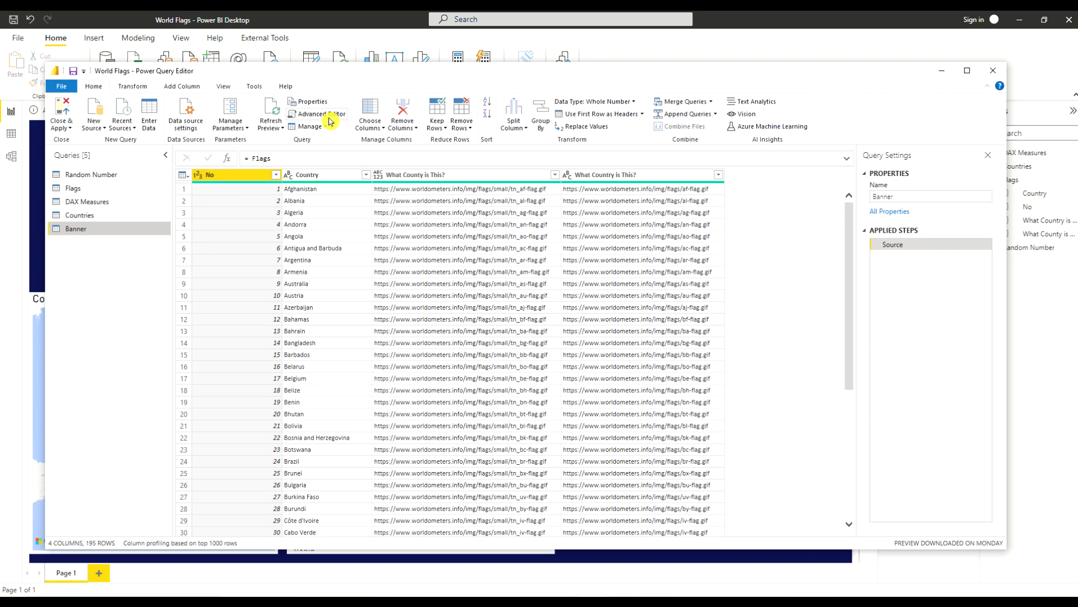
# Keep only the "What County is This?" column in the Banner query.
pyautogui.click(372, 125)
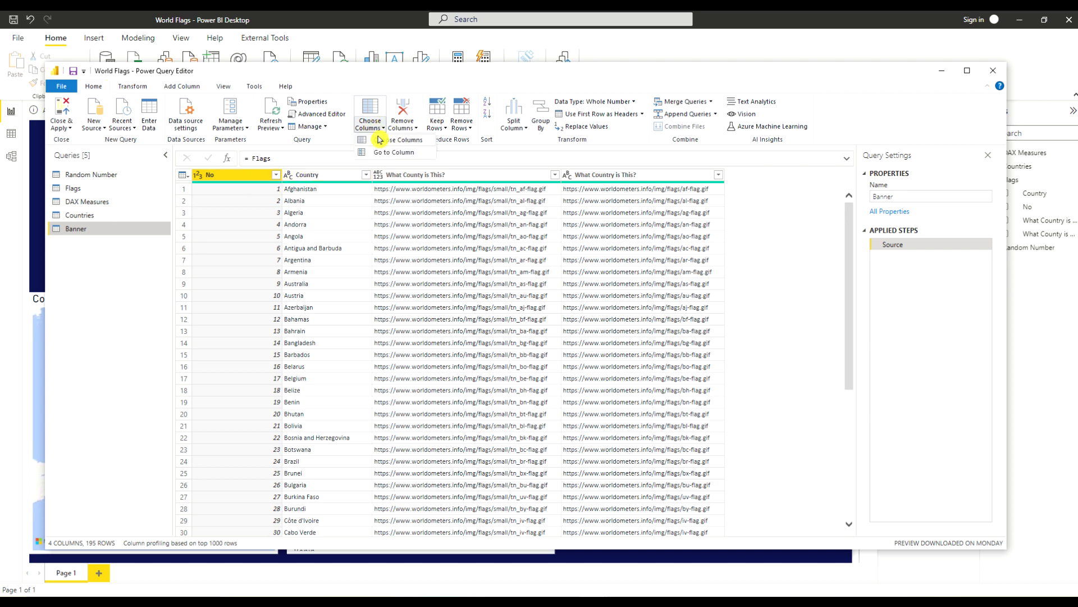
pyautogui.click(378, 141)
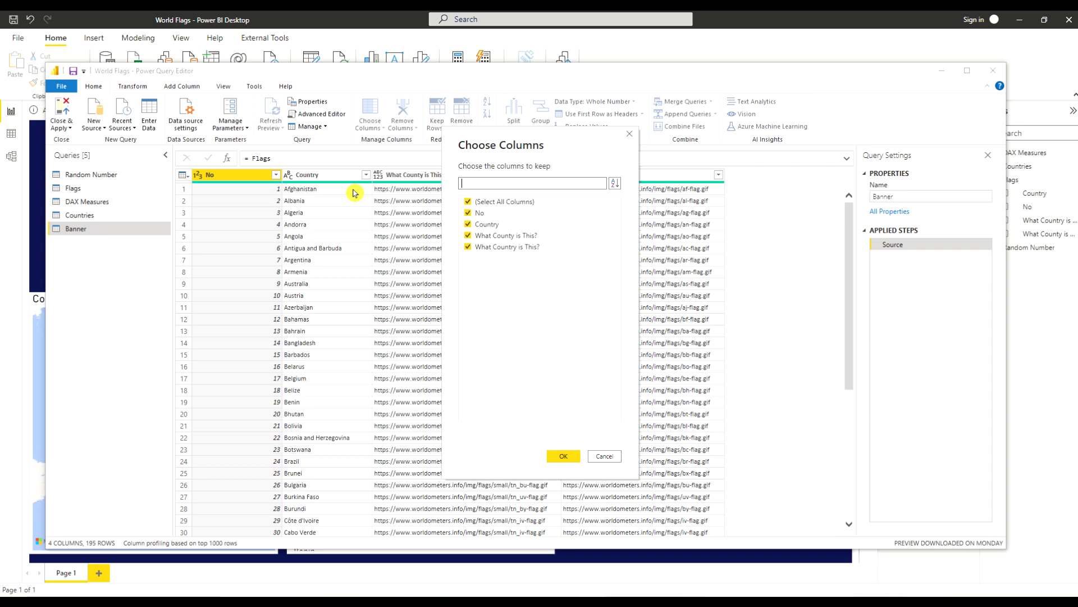
pyautogui.moveTo(494, 138); pyautogui.dragTo(258, 203)
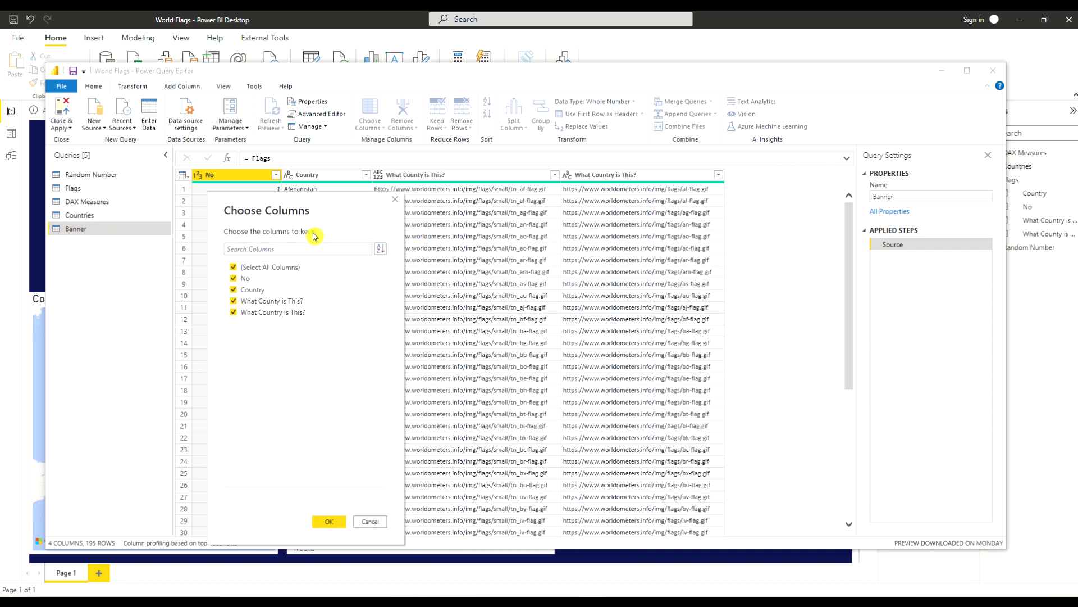
pyautogui.click(235, 268)
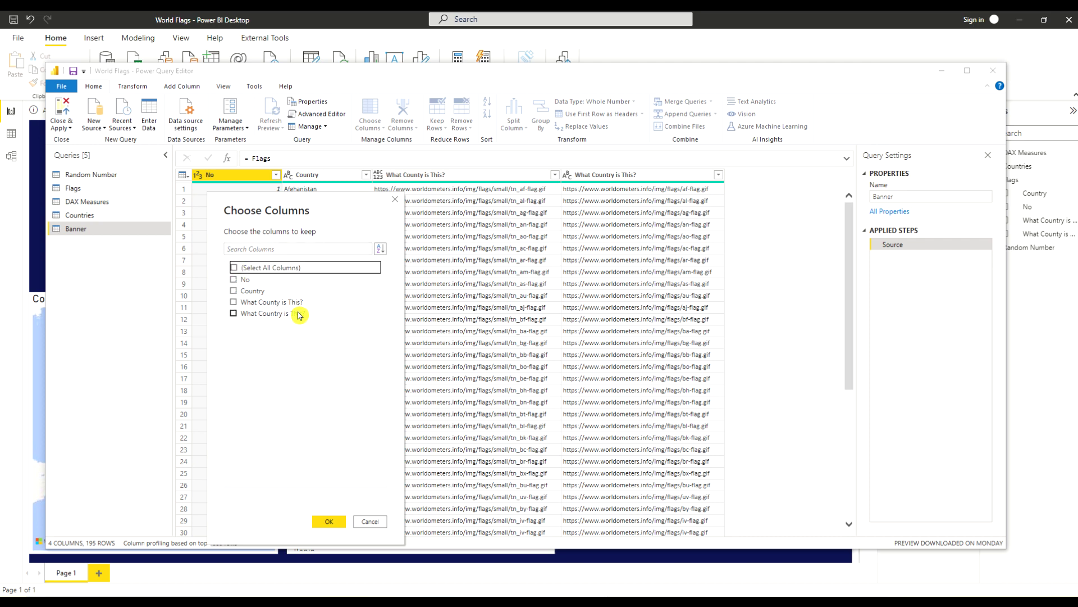
pyautogui.click(235, 304)
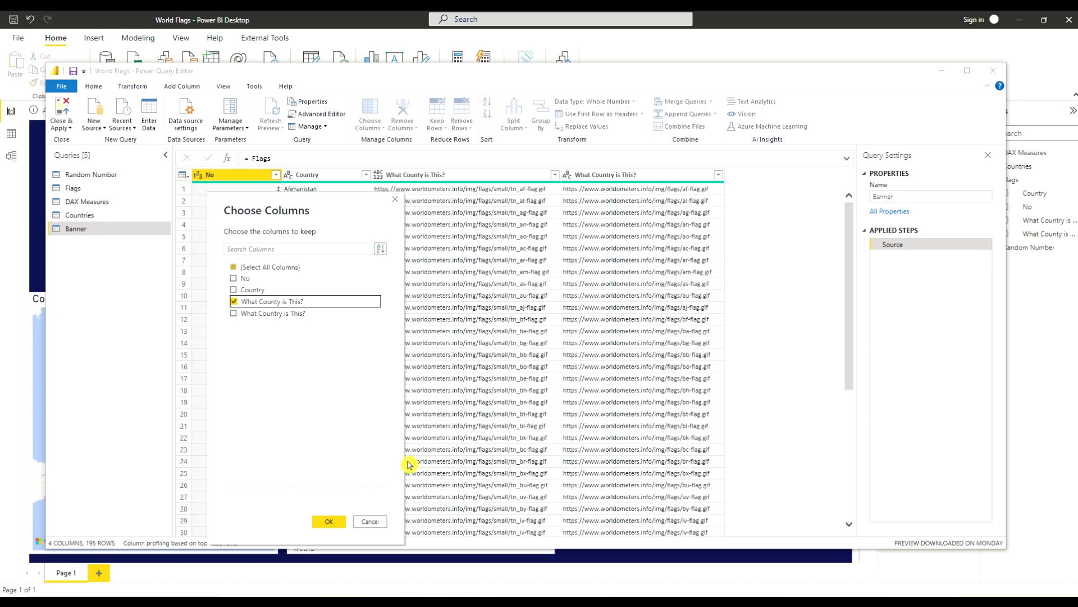
pyautogui.click(328, 523)
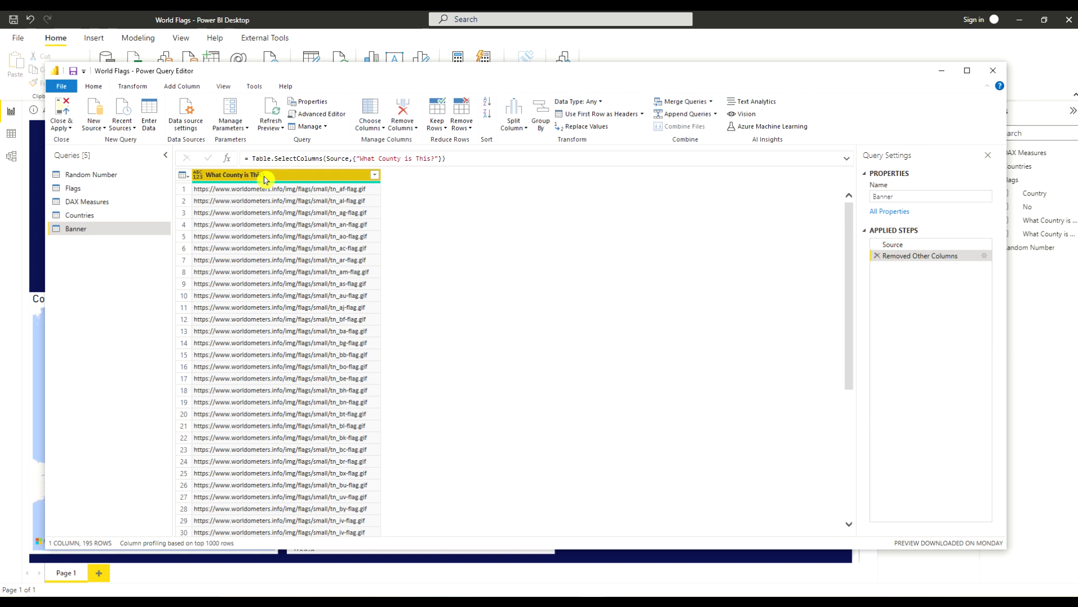
# Rename the remaining column of the Banner query as Banner, then close the query editor and apply the changes.
pyautogui.doubleClick(266, 178)
pyautogui.write('Banner')
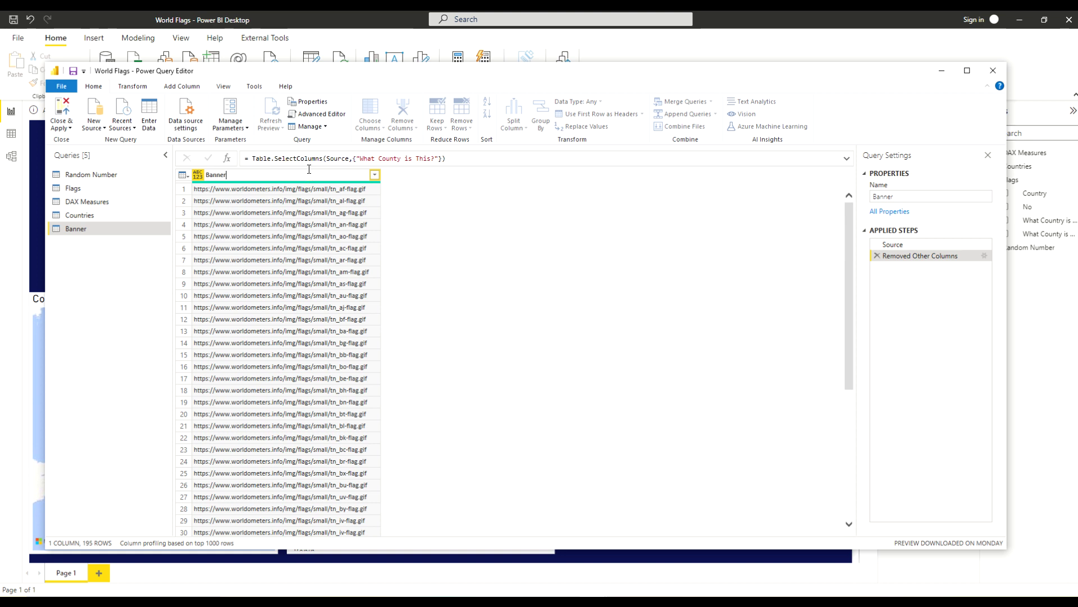
pyautogui.click(114, 308)
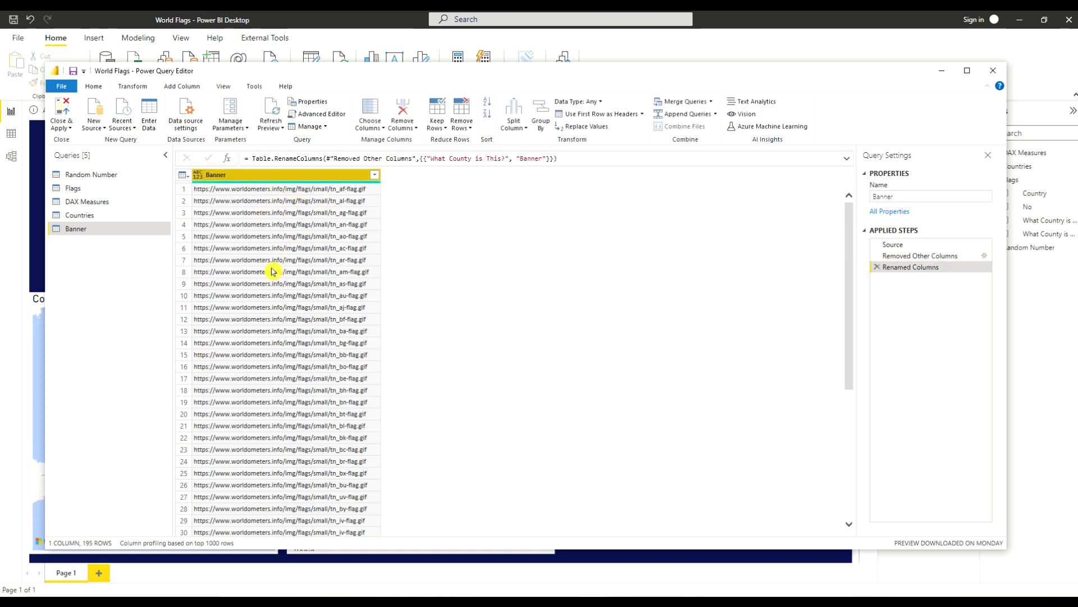
pyautogui.click(61, 128)
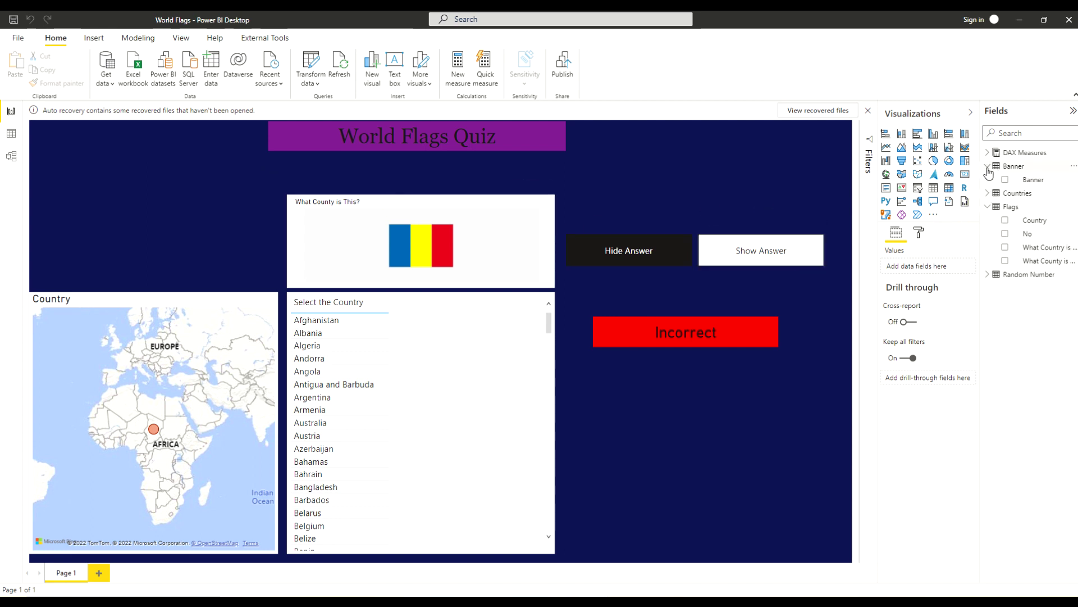
# Add a slicer to the report page with the Banner field from the Banner table, keeping the list layout.
pyautogui.click(919, 191)
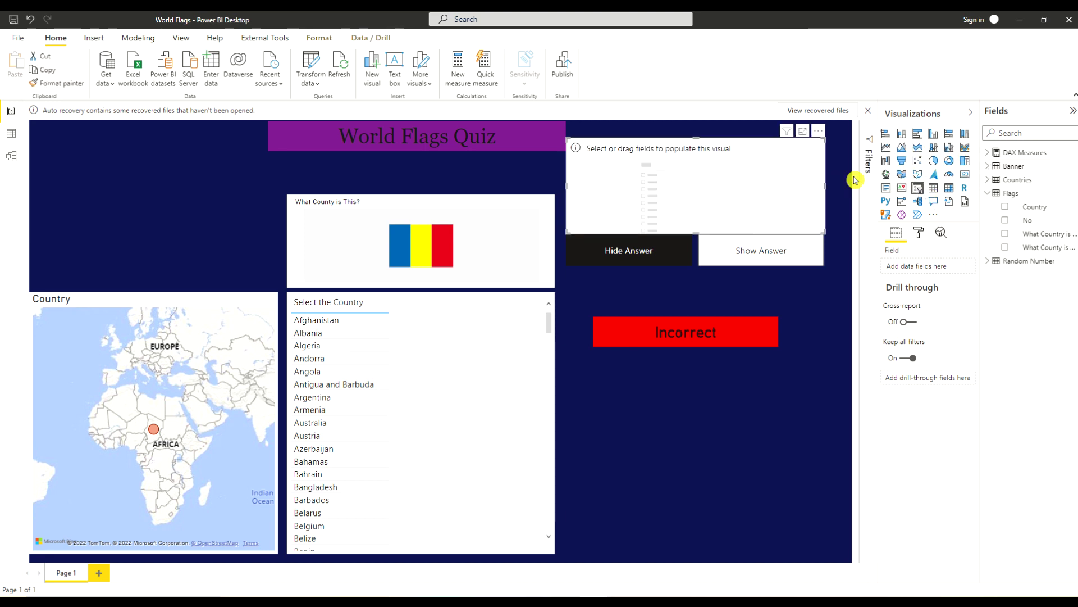
pyautogui.click(986, 169)
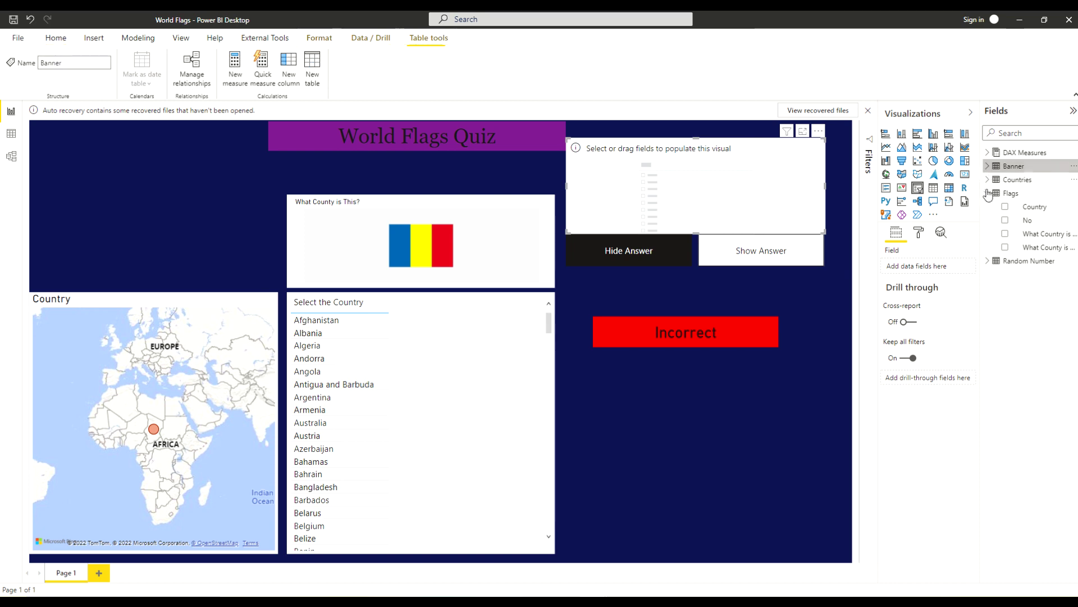
pyautogui.click(987, 167)
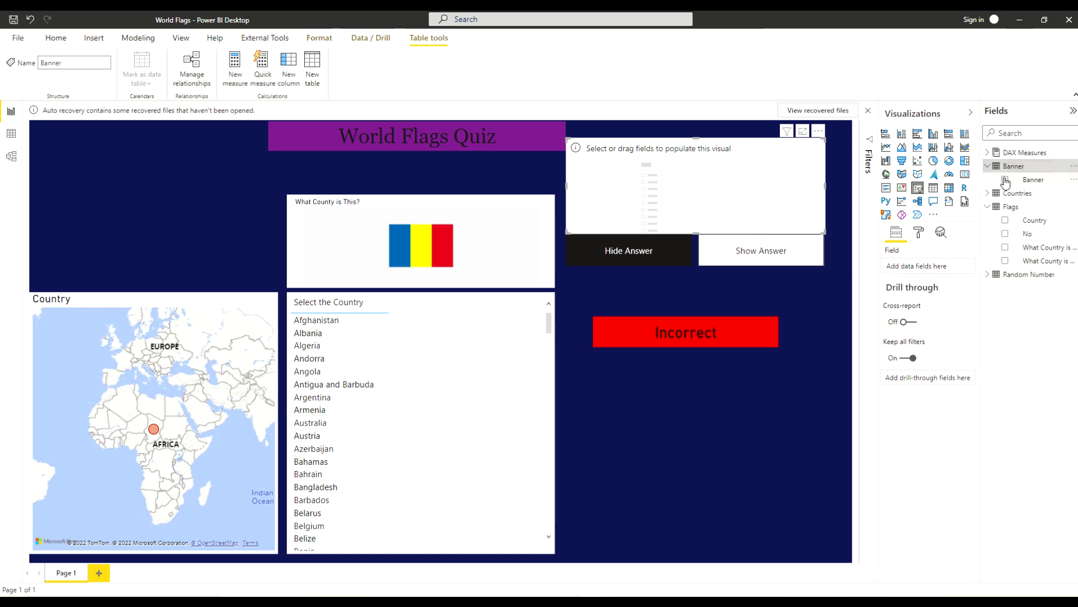
pyautogui.click(1005, 179)
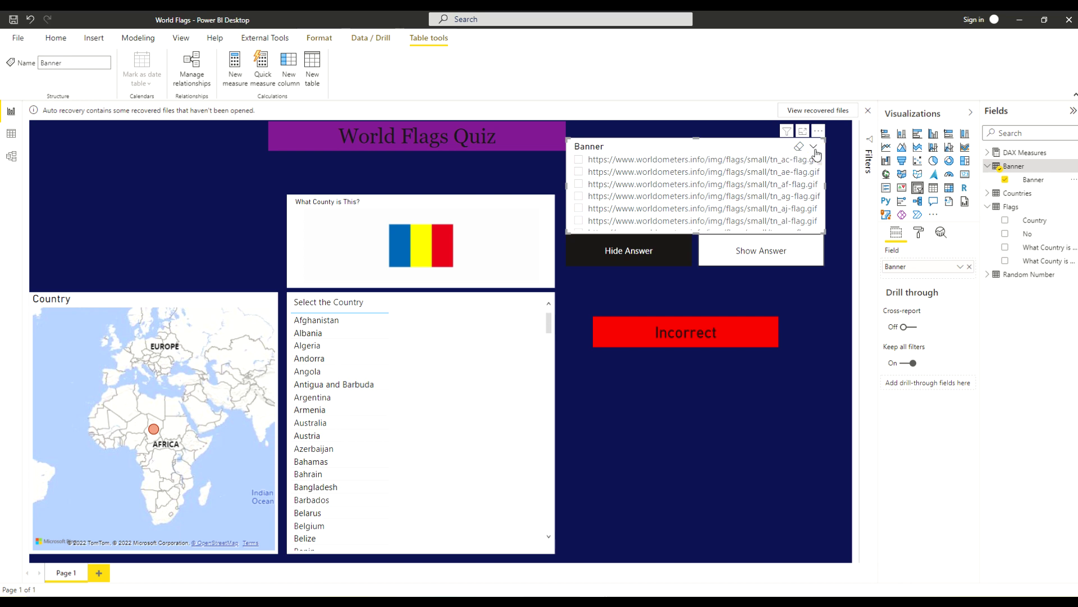
pyautogui.click(815, 149)
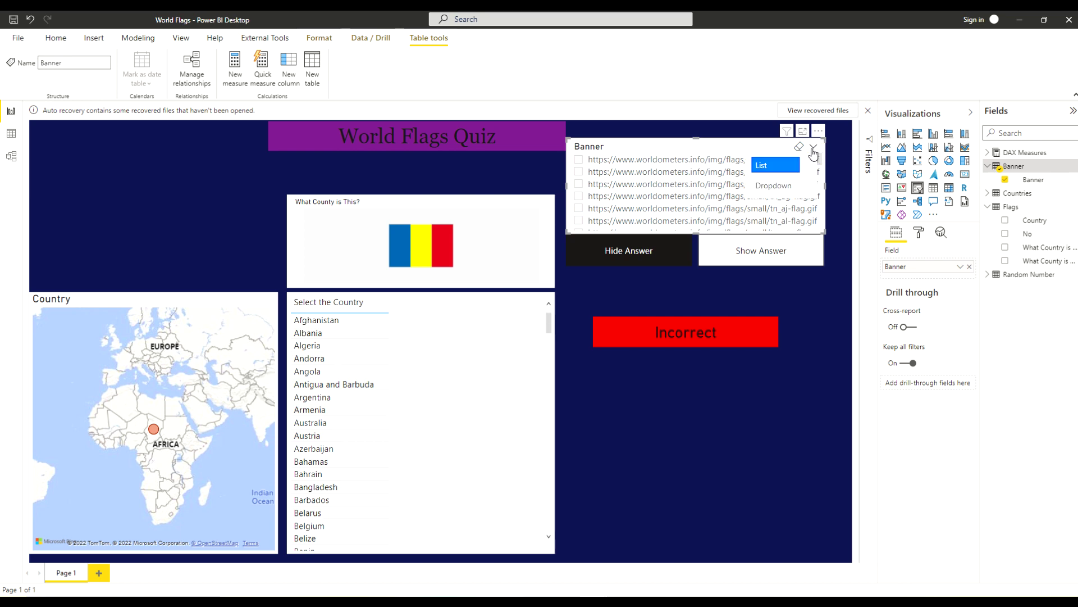
pyautogui.click(786, 175)
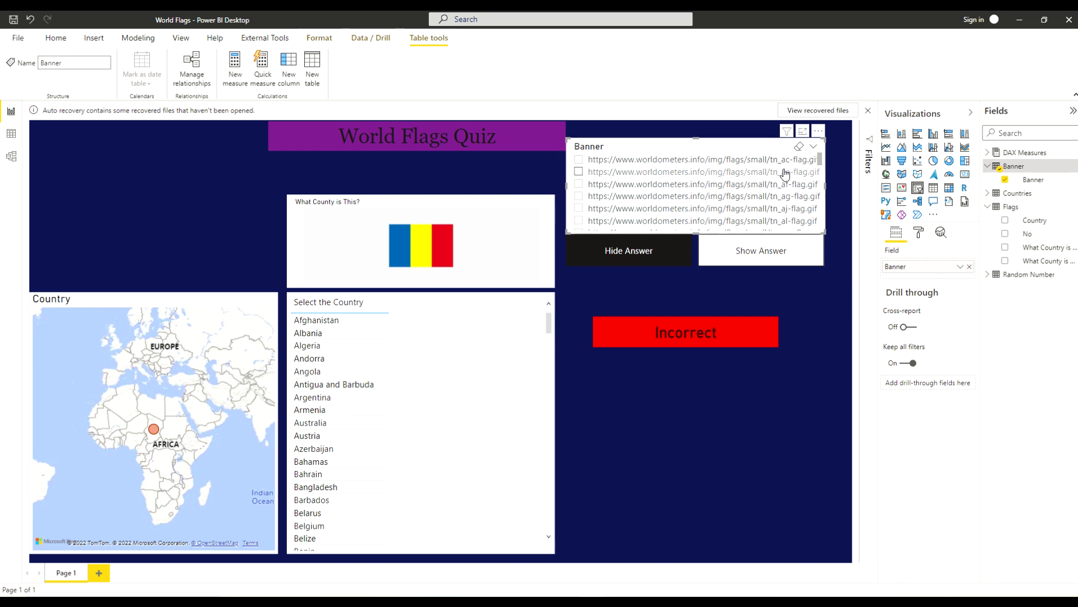
# Set the Banner slicer's orientation to Horizontal and widen it leftward until its edge is above the middle of the map.
pyautogui.click(919, 235)
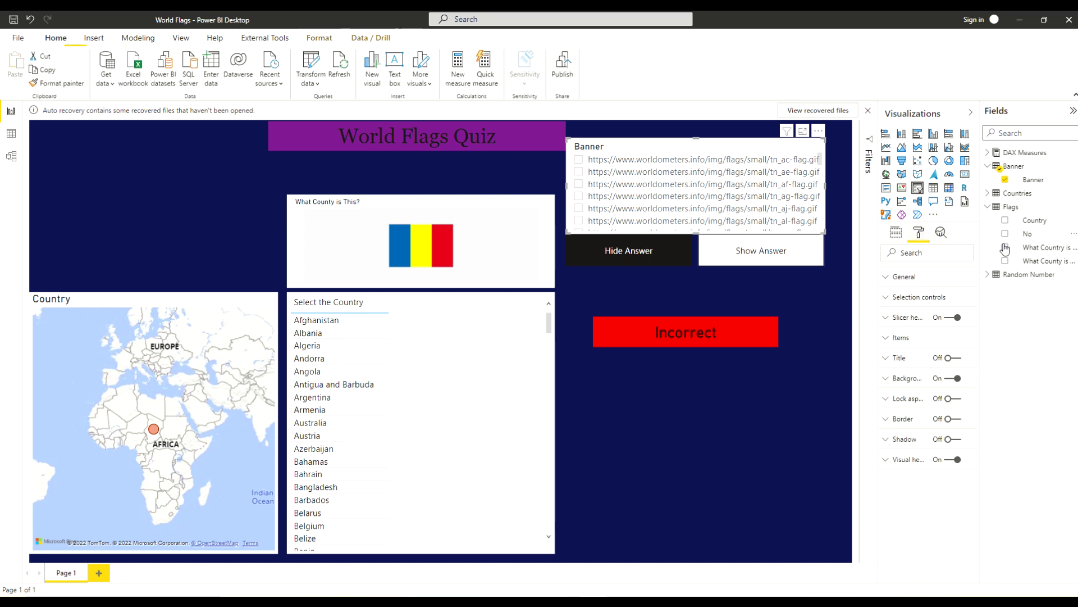
pyautogui.click(885, 279)
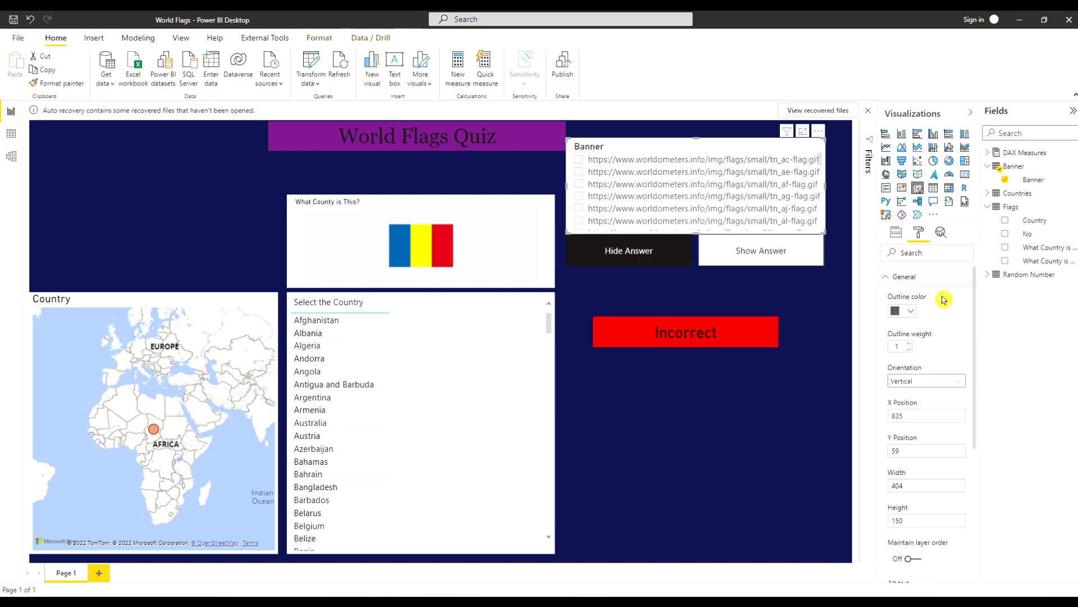
pyautogui.click(963, 382)
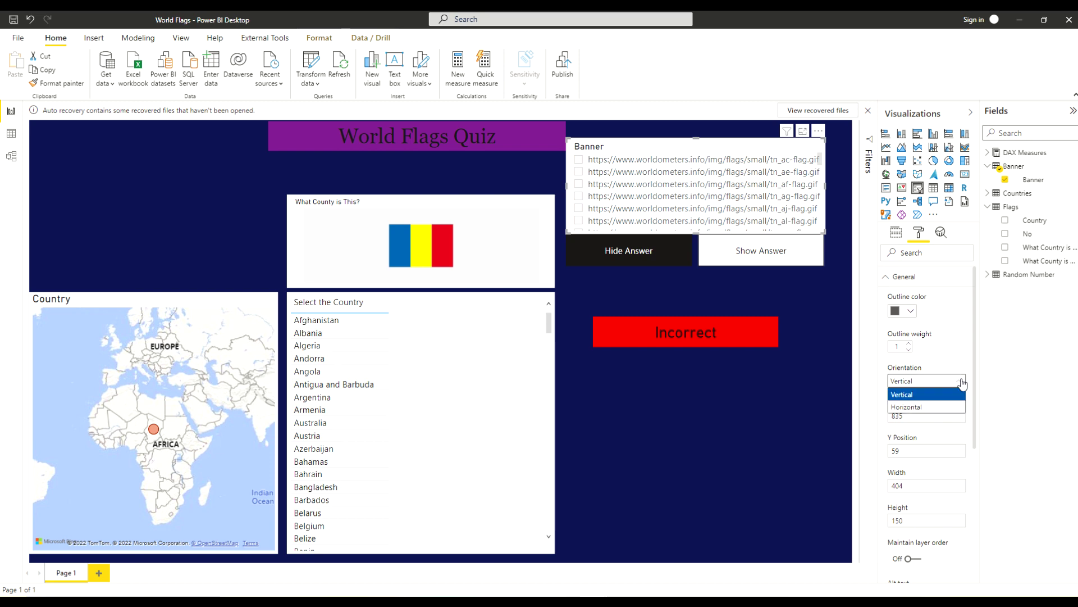
pyautogui.click(915, 407)
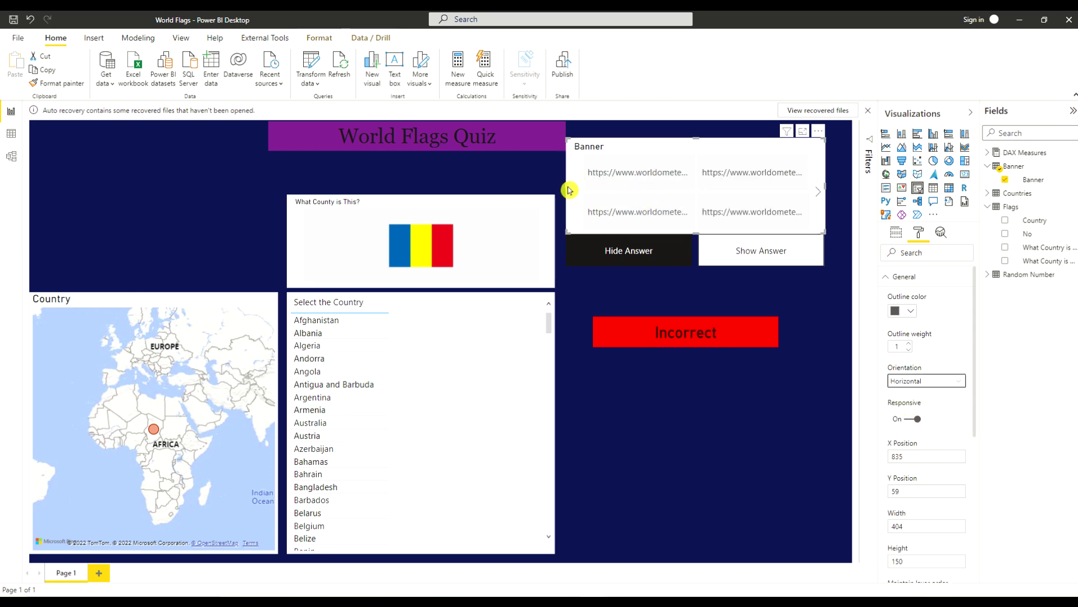
pyautogui.moveTo(566, 188); pyautogui.dragTo(155, 175)
pyautogui.click(109, 187)
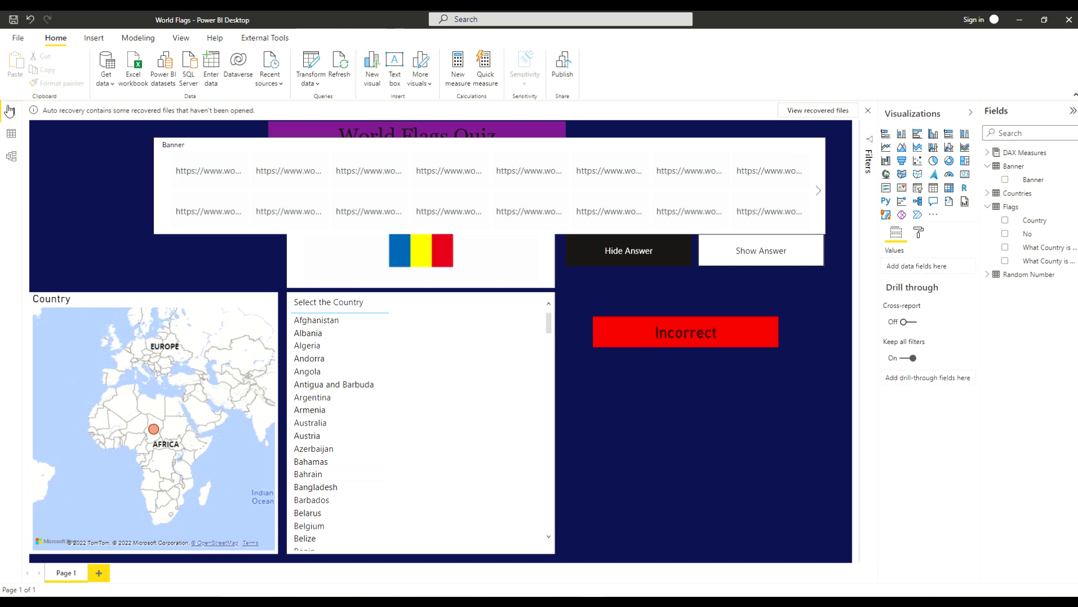
# In the model diagram, move the Banner table to below the DAX Measures and Countries tables.
pyautogui.click(12, 158)
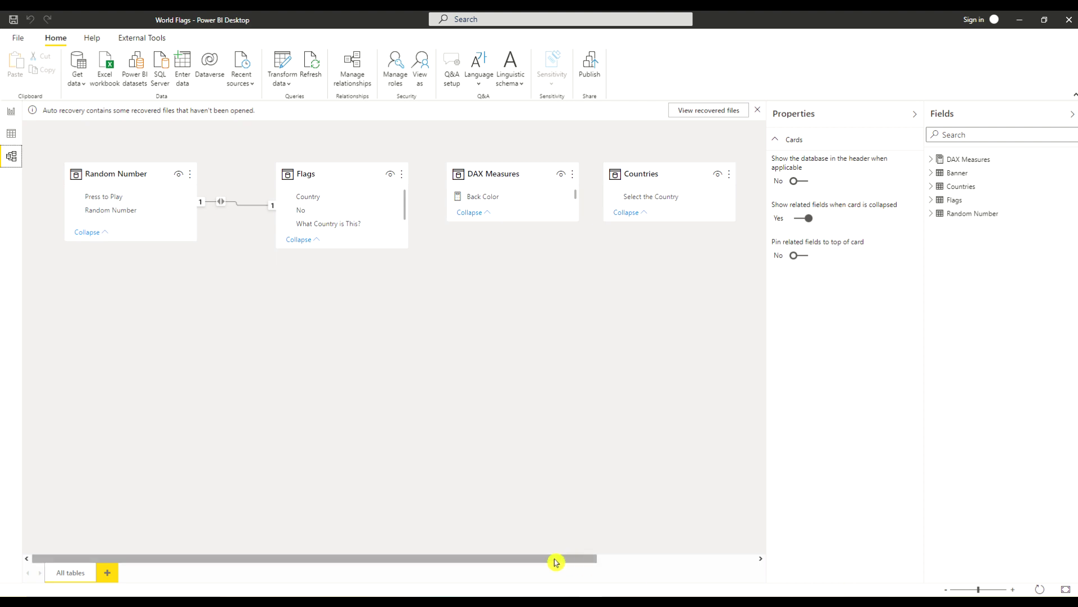
pyautogui.moveTo(554, 559); pyautogui.dragTo(710, 563)
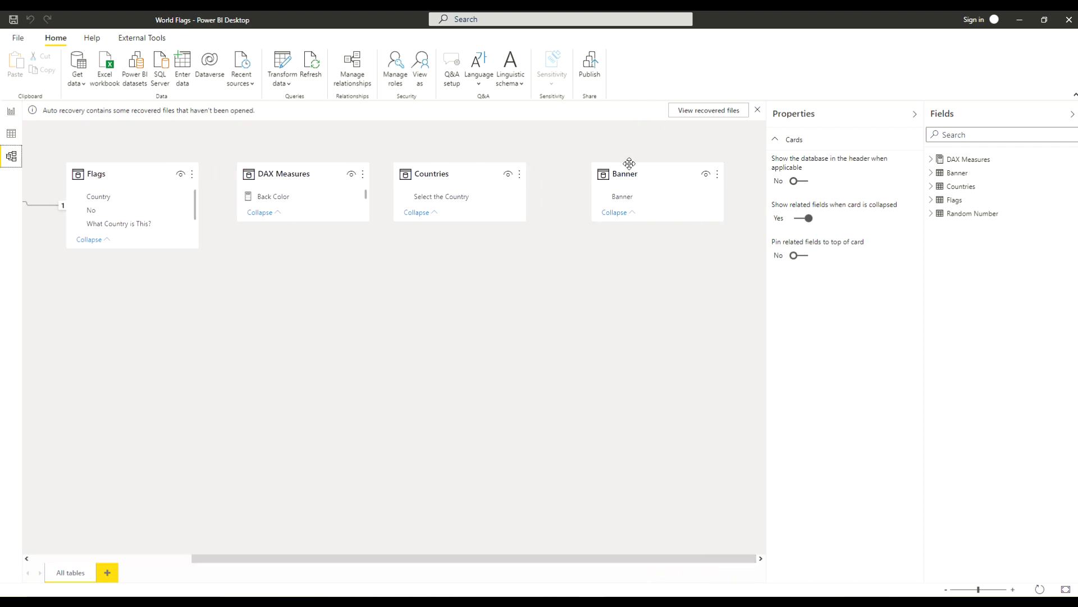
pyautogui.moveTo(632, 171); pyautogui.dragTo(604, 279)
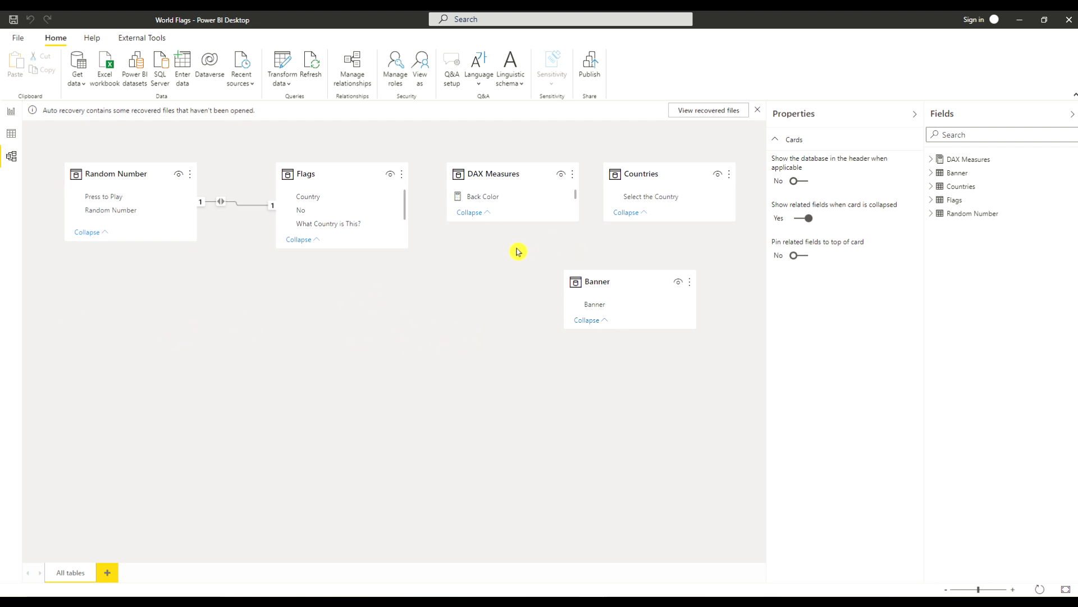
# Try to create a relationship between the Flags column "What Country is This?" and the Banner column, then cancel it.
pyautogui.moveTo(354, 226); pyautogui.dragTo(616, 312)
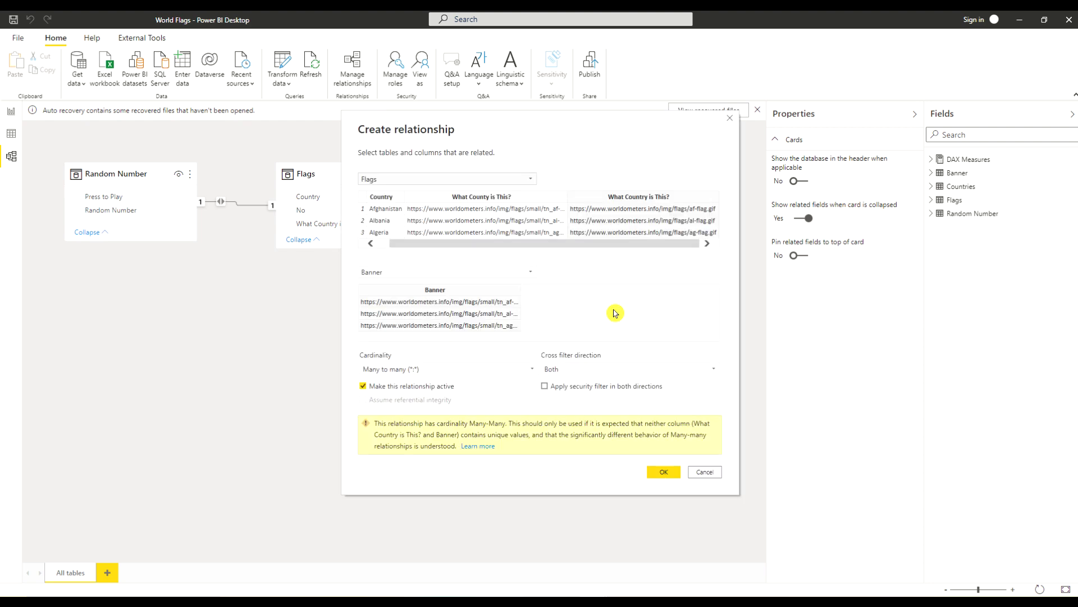
pyautogui.click(703, 472)
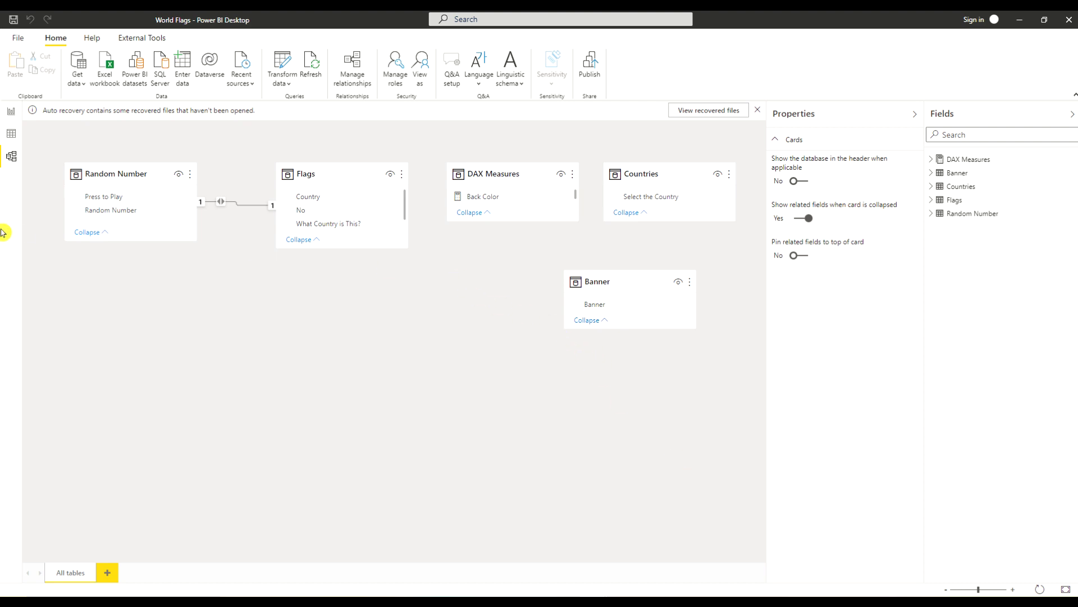
# Return to the report page and refresh the data to bring up another random flag.
pyautogui.click(11, 111)
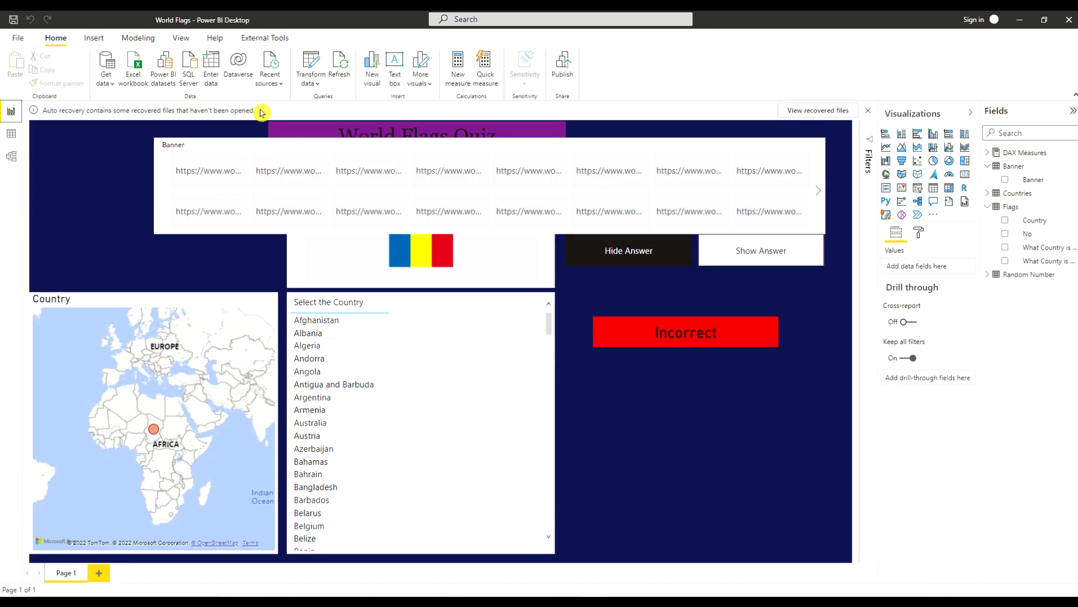
pyautogui.click(344, 70)
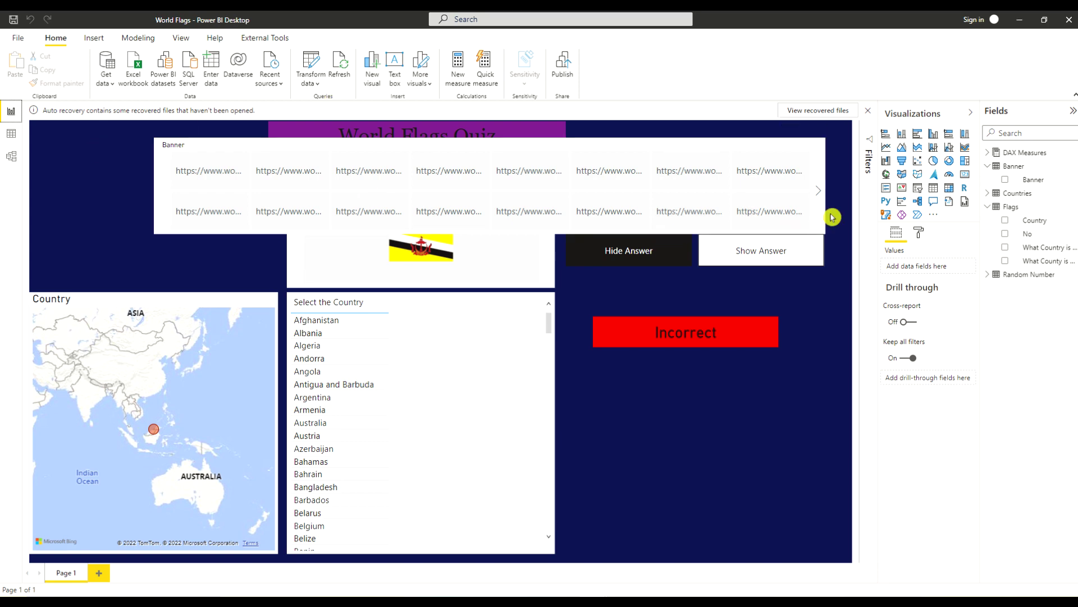
# Set the Banner column's data category to Image URL in the data view and return to the report page.
pyautogui.click(11, 135)
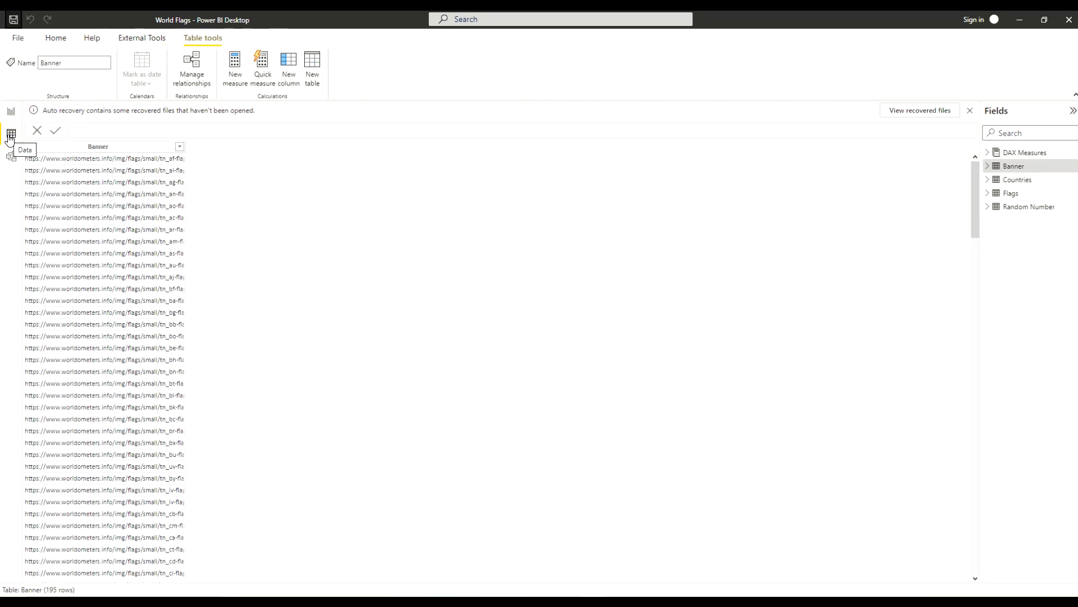
pyautogui.click(117, 148)
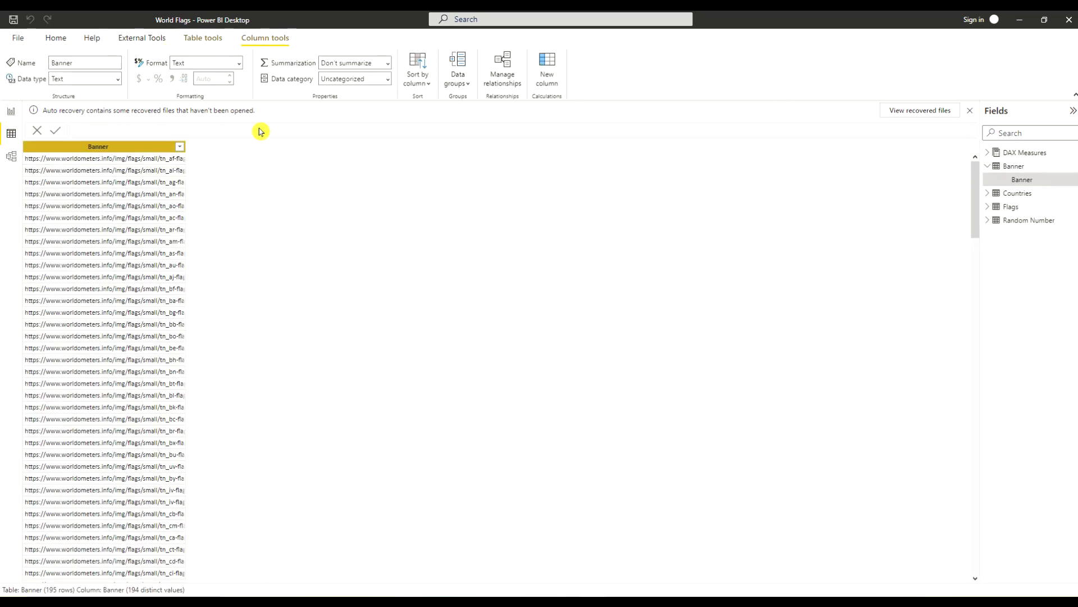
pyautogui.click(387, 81)
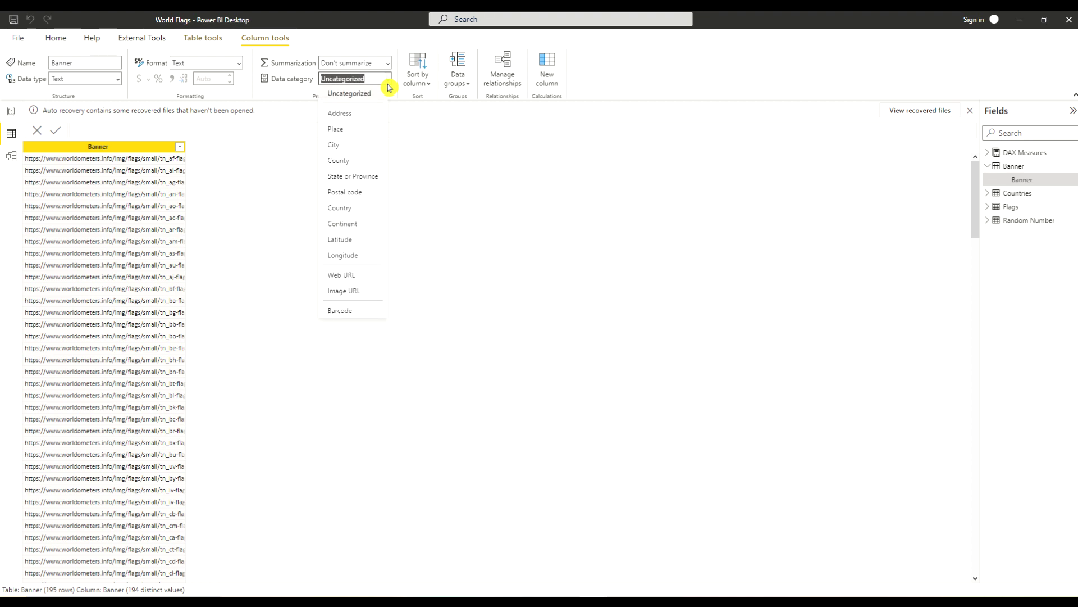
pyautogui.click(345, 292)
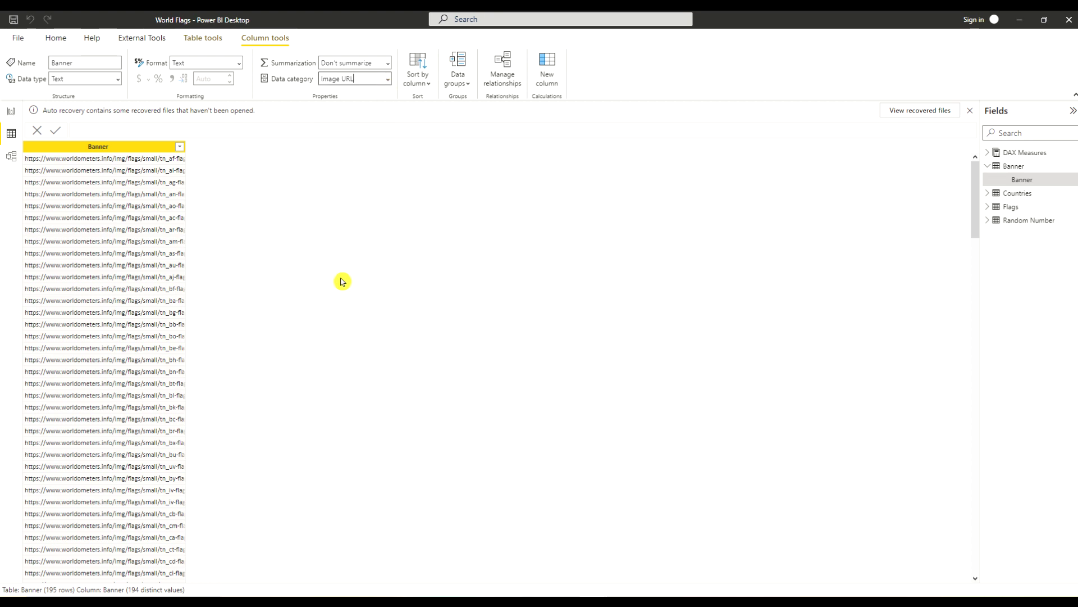
pyautogui.click(12, 114)
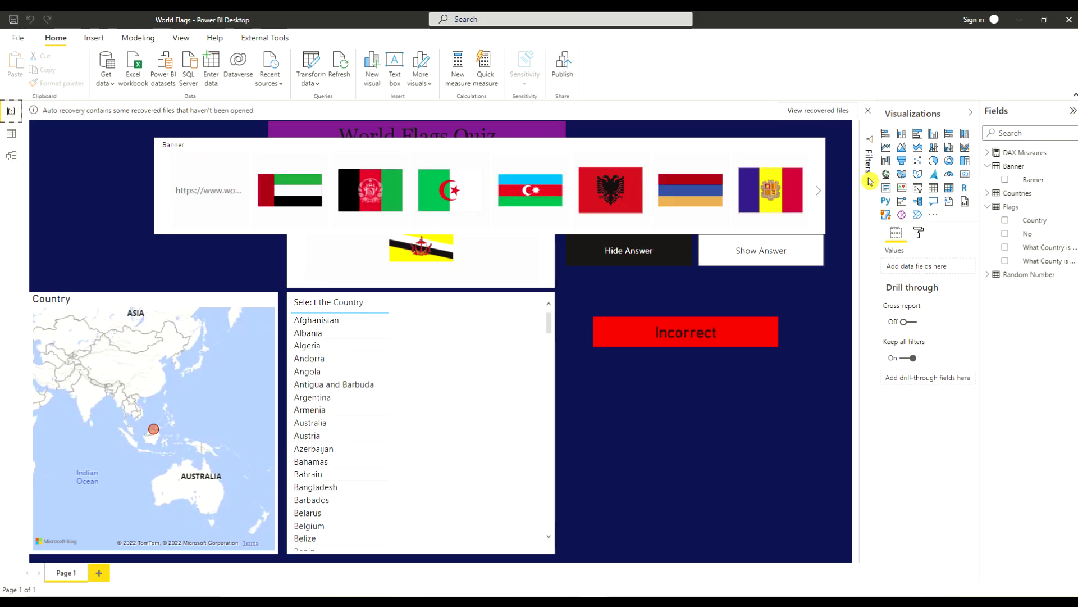
# Examine the values offered by the visual-level Banner filter on the Banner slicer.
pyautogui.click(187, 150)
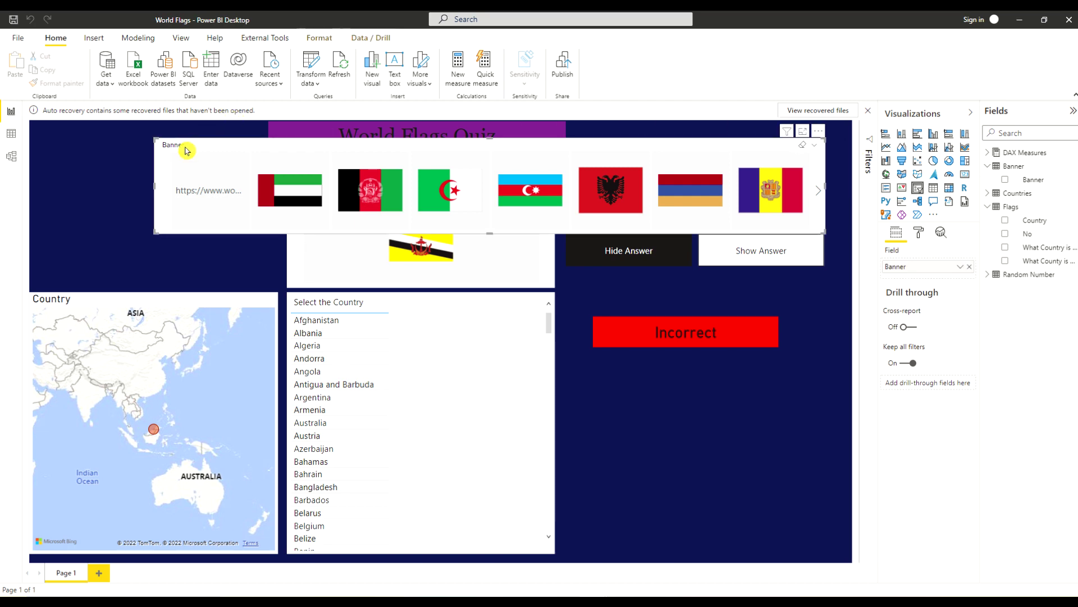
pyautogui.click(871, 144)
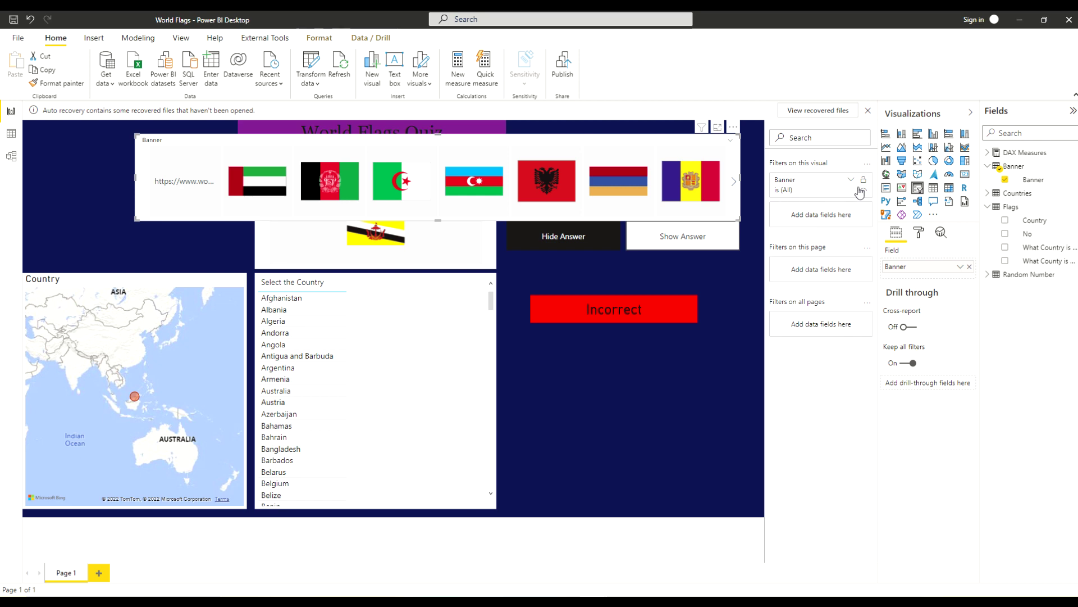
pyautogui.click(850, 182)
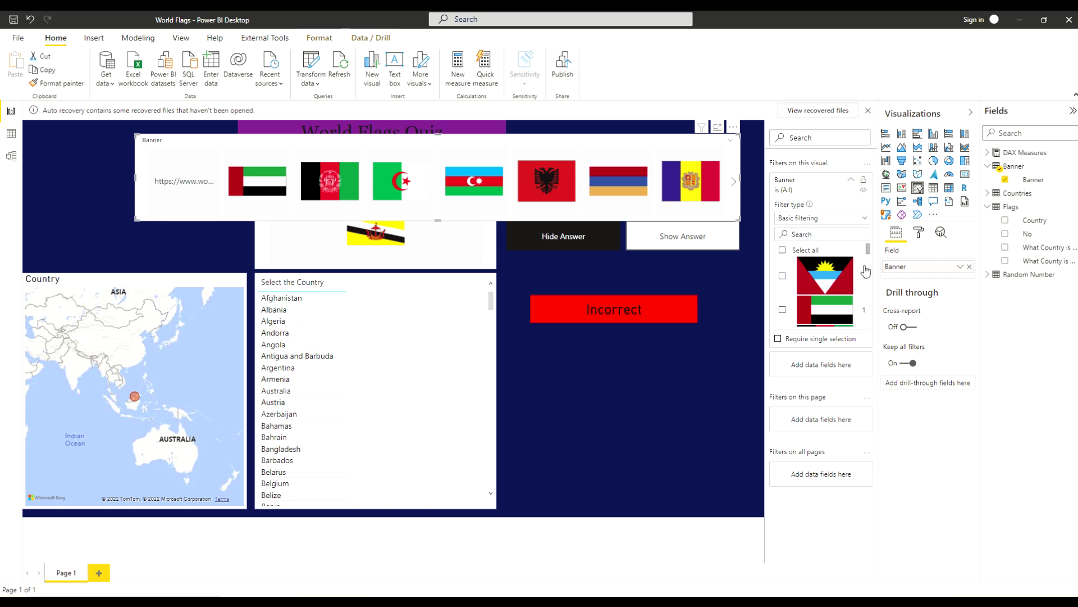
pyautogui.moveTo(871, 250)
pyautogui.mouseDown()
pyautogui.moveTo(878, 328)
pyautogui.moveTo(873, 250)
pyautogui.mouseUp()
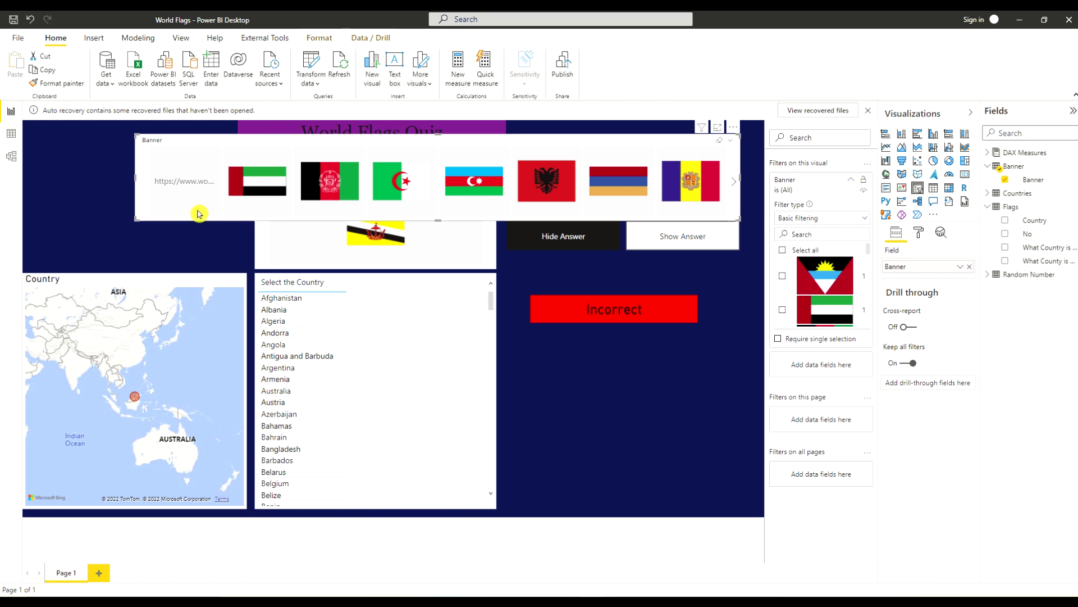
pyautogui.click(852, 181)
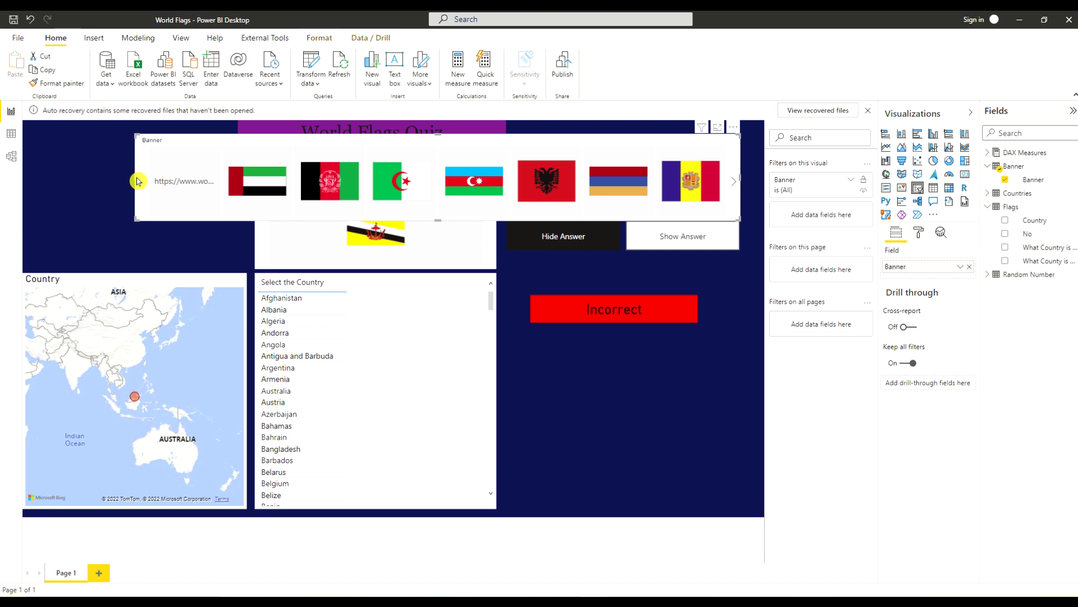
# Widen the Banner slicer leftward to near the report page's left edge and refresh the data for another random flag.
pyautogui.moveTo(136, 176); pyautogui.dragTo(62, 179)
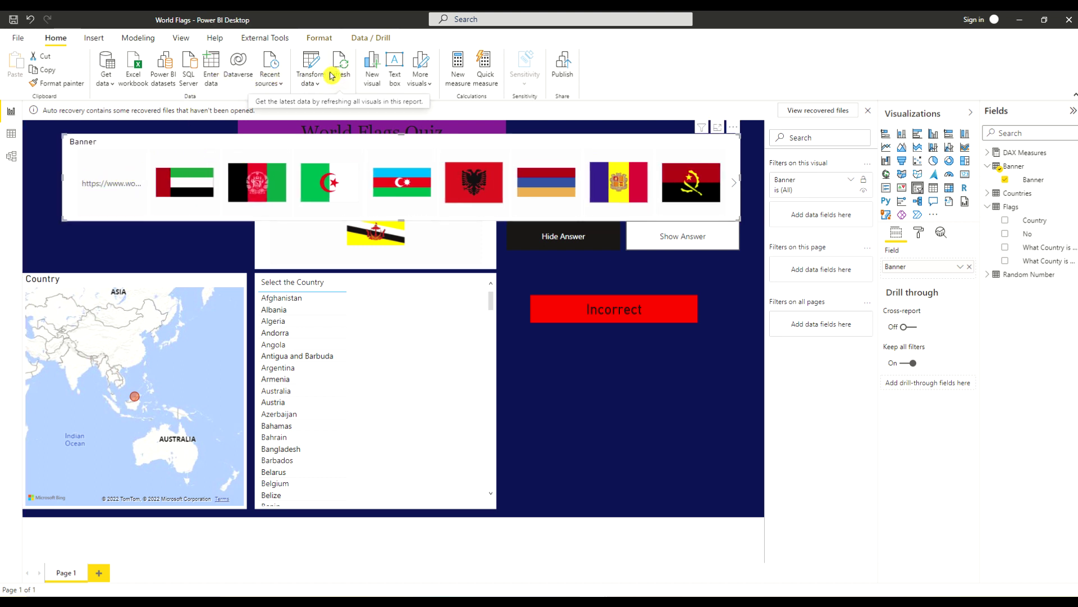
pyautogui.click(348, 62)
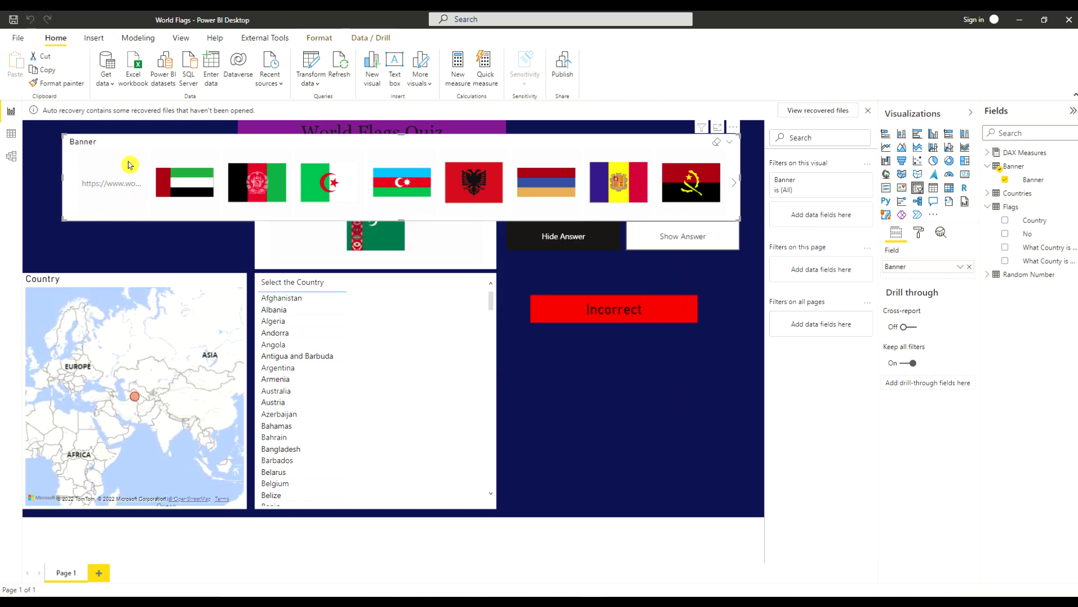
pyautogui.moveTo(68, 176); pyautogui.dragTo(32, 178)
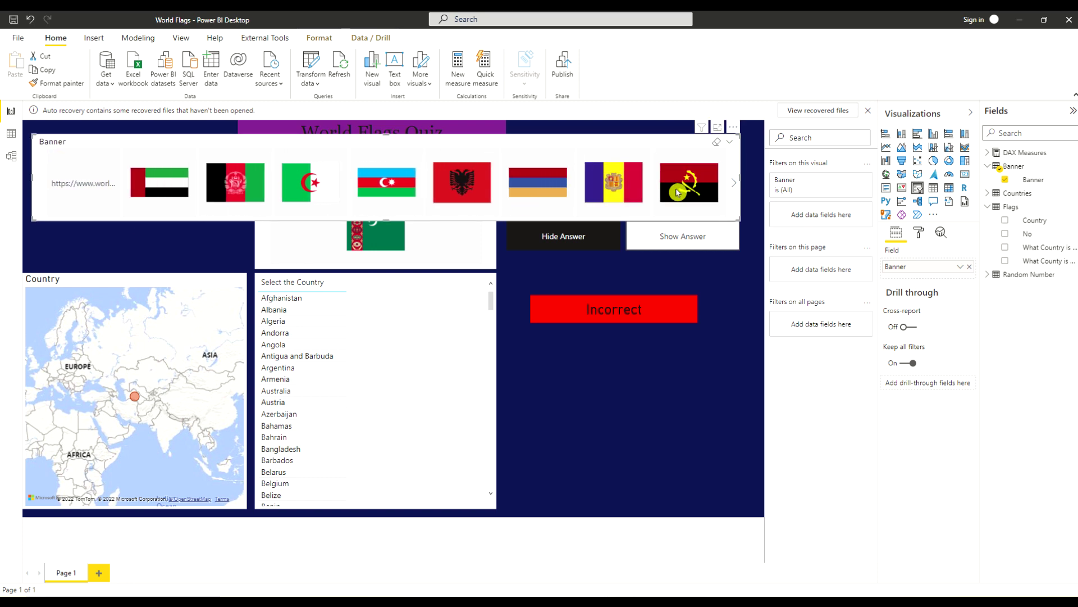
# Browse five flags forward in the Banner slicer.
pyautogui.click(733, 182)
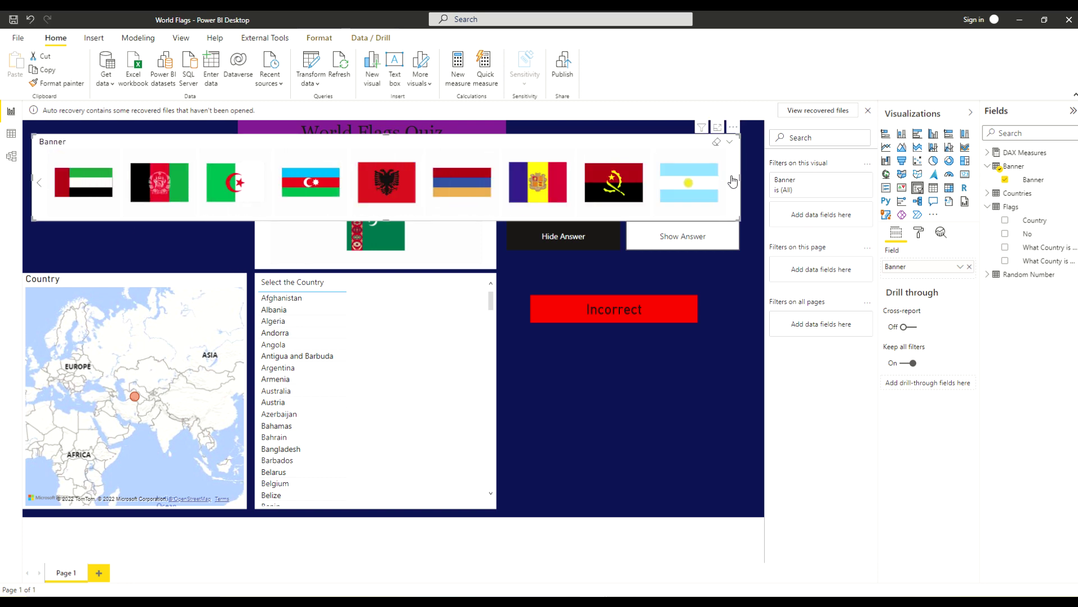
pyautogui.click(733, 181)
pyautogui.click(733, 181)
pyautogui.click(733, 182)
pyautogui.click(733, 182)
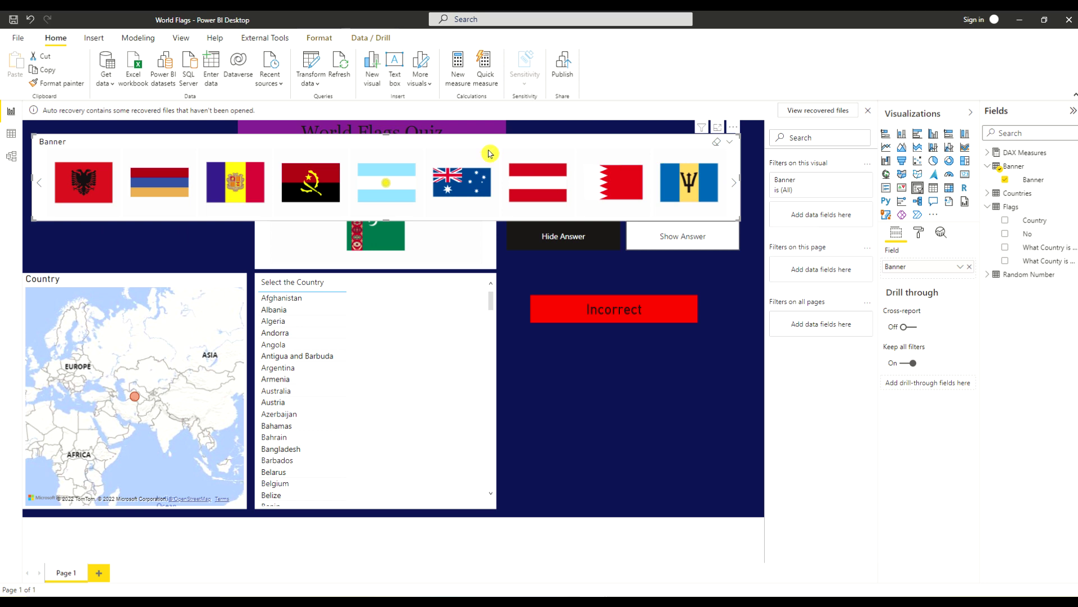
# Move the Banner slicer just below the title and shorten it to the height of one flag, uncovering the question flag.
pyautogui.moveTo(497, 145)
pyautogui.mouseDown()
pyautogui.moveTo(510, 155)
pyautogui.moveTo(501, 164)
pyautogui.moveTo(506, 157)
pyautogui.mouseUp()
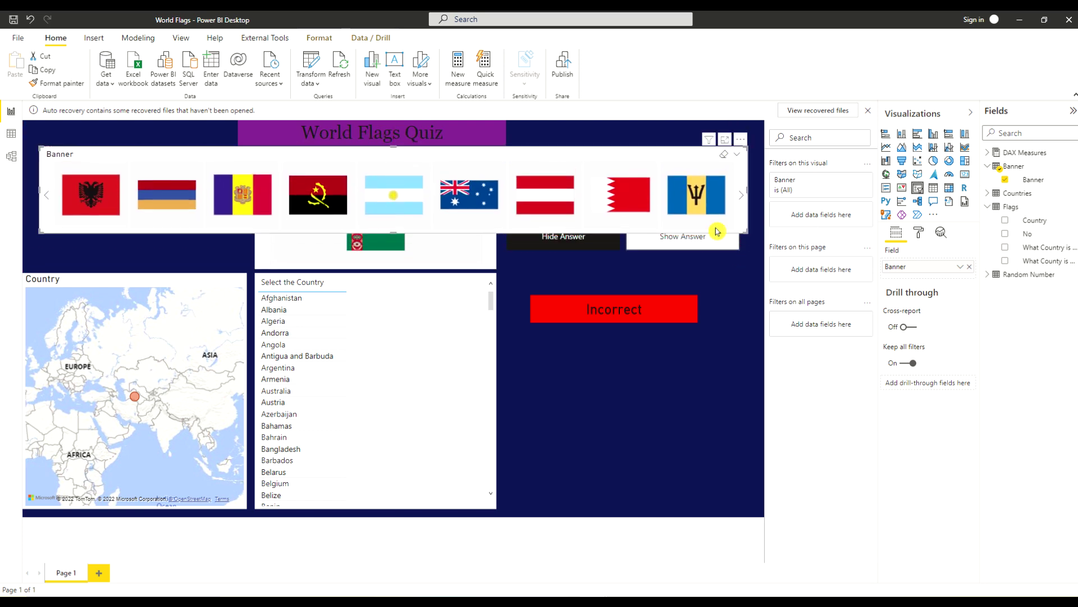
pyautogui.moveTo(746, 230); pyautogui.dragTo(754, 197)
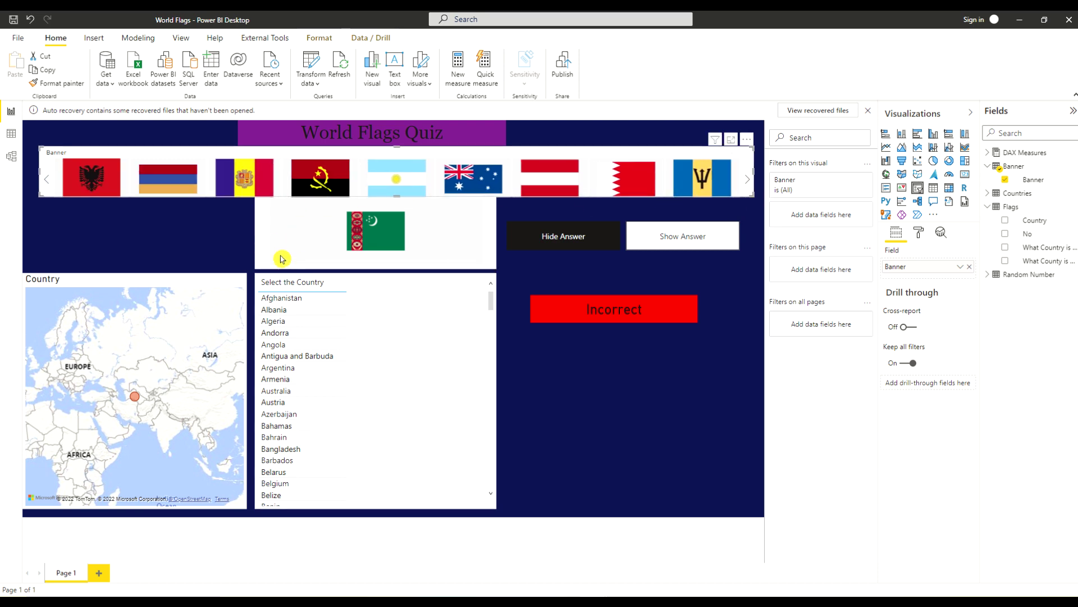
# Lower the top edges of the Select the Country list and the Country map slightly so that they align.
pyautogui.click(366, 280)
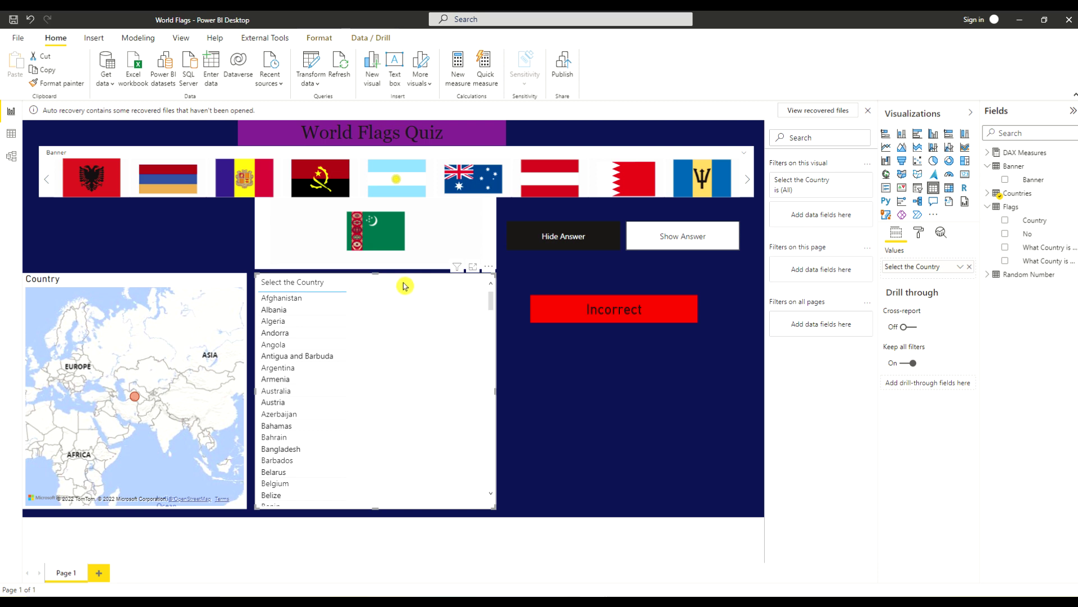
pyautogui.moveTo(375, 273); pyautogui.dragTo(371, 279)
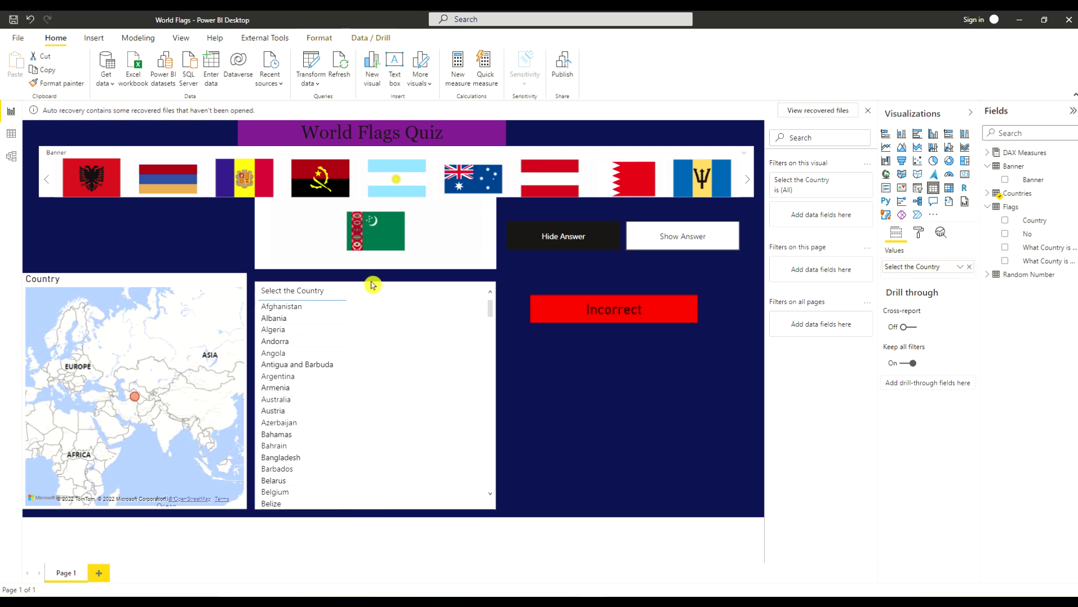
pyautogui.click(127, 275)
pyautogui.moveTo(138, 274); pyautogui.dragTo(138, 280)
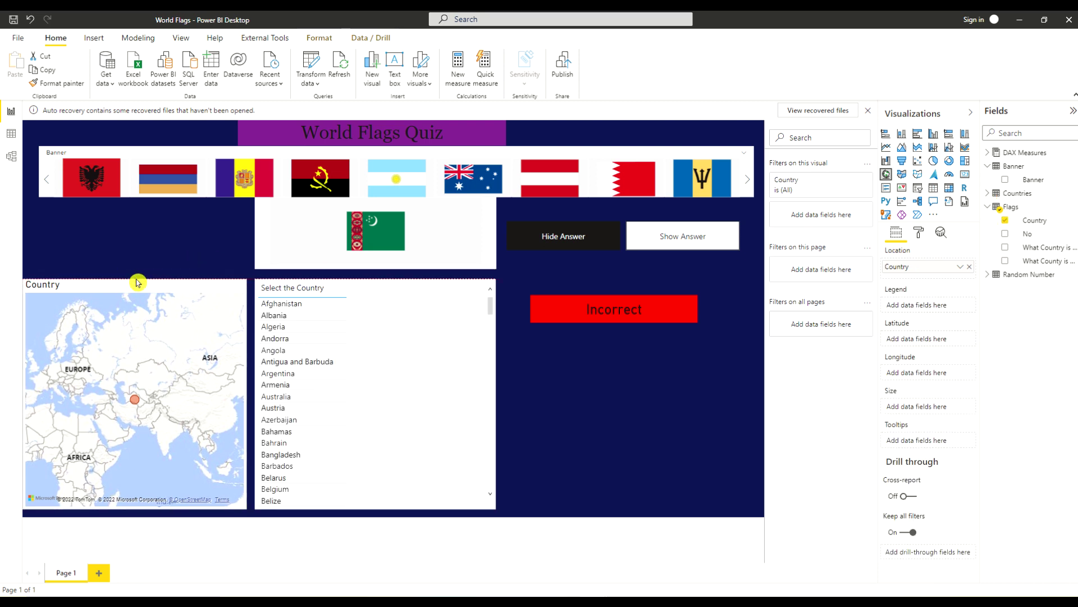
pyautogui.click(142, 270)
# Move the "What County is This?" slicer down against the country list and lower its top edge to clear the Banner slicer.
pyautogui.click(264, 250)
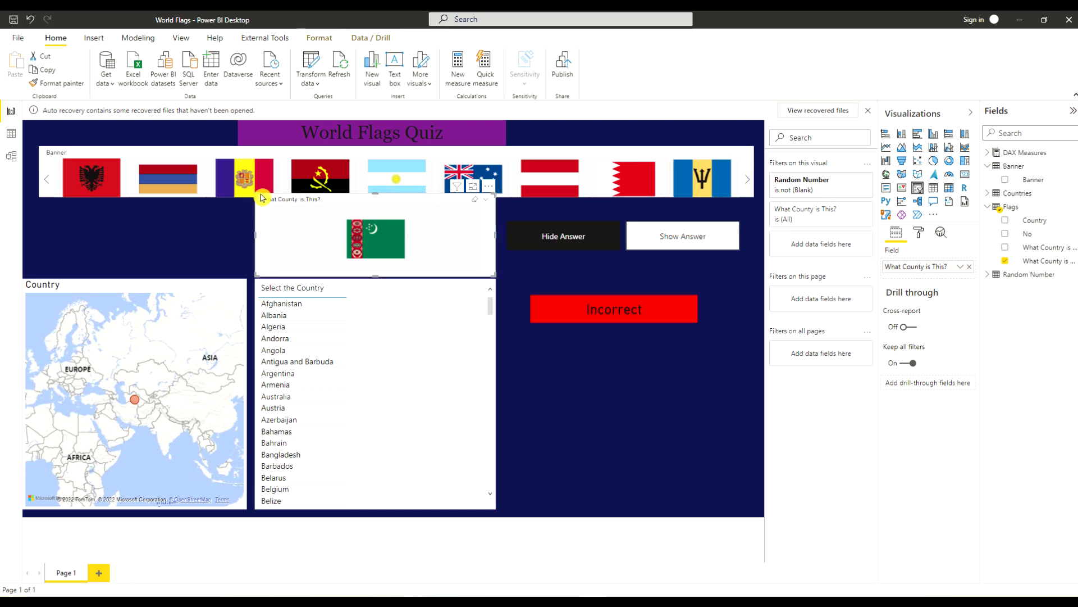
pyautogui.moveTo(254, 195); pyautogui.dragTo(260, 210)
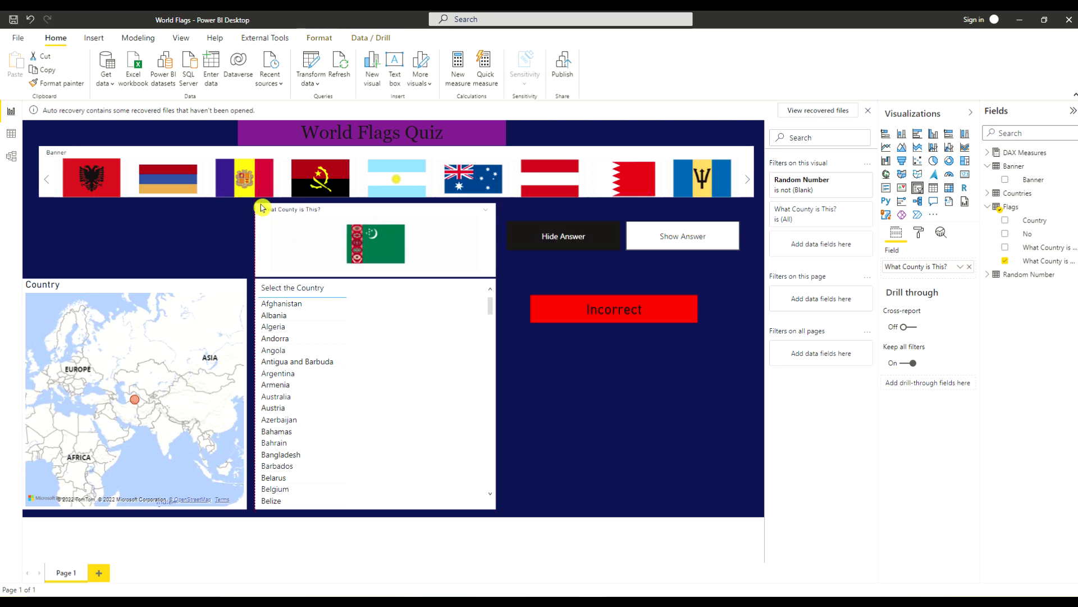
pyautogui.click(212, 209)
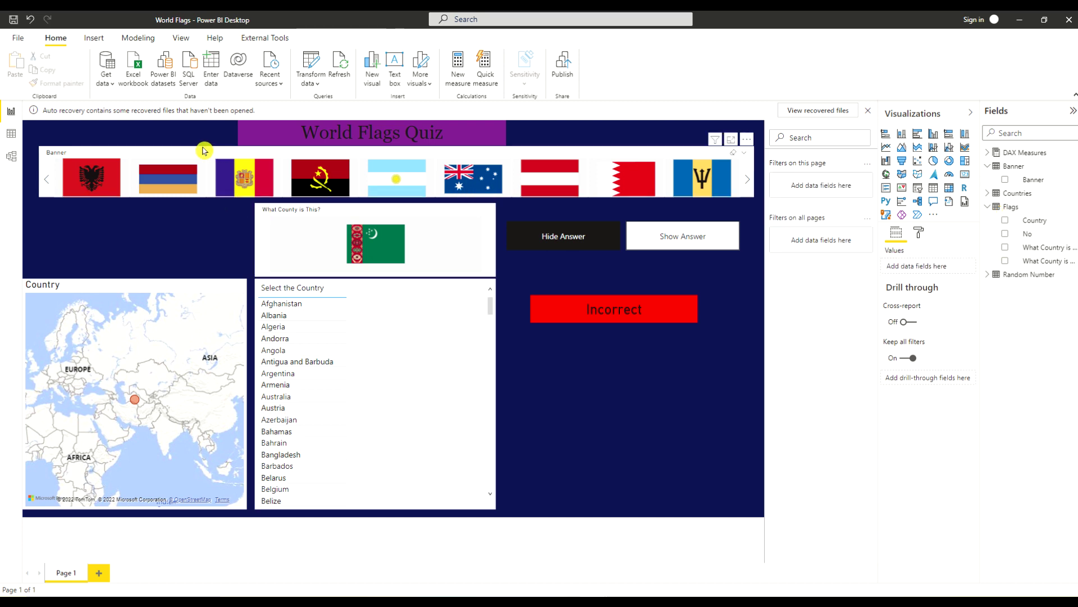
# Align the Banner slicer's left edge with the Country map and widen it rightward to the report page's edge.
pyautogui.moveTo(204, 149); pyautogui.dragTo(187, 159)
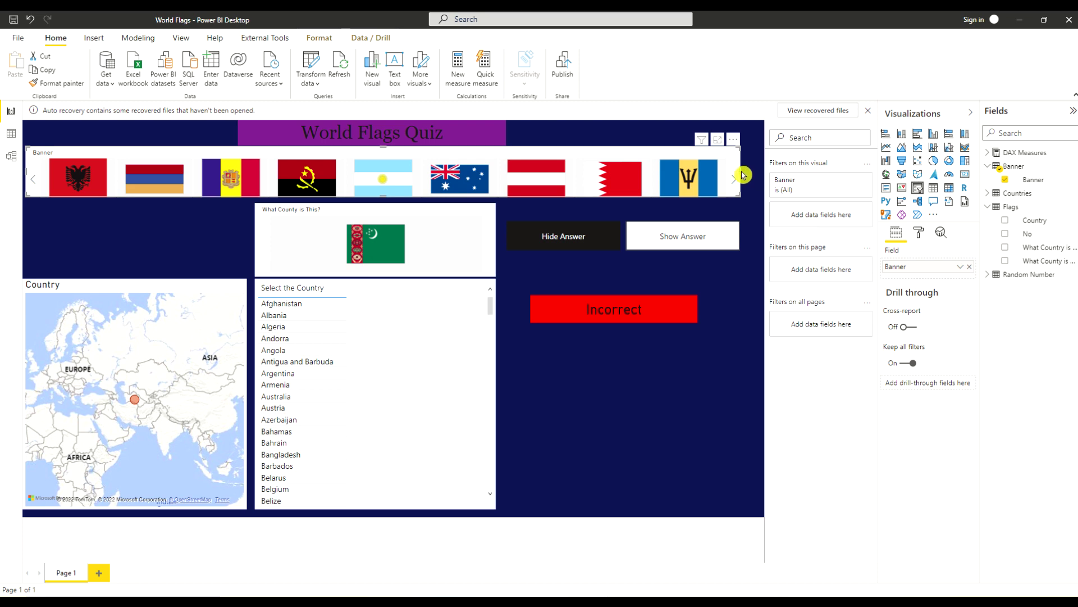
pyautogui.moveTo(742, 170); pyautogui.dragTo(764, 178)
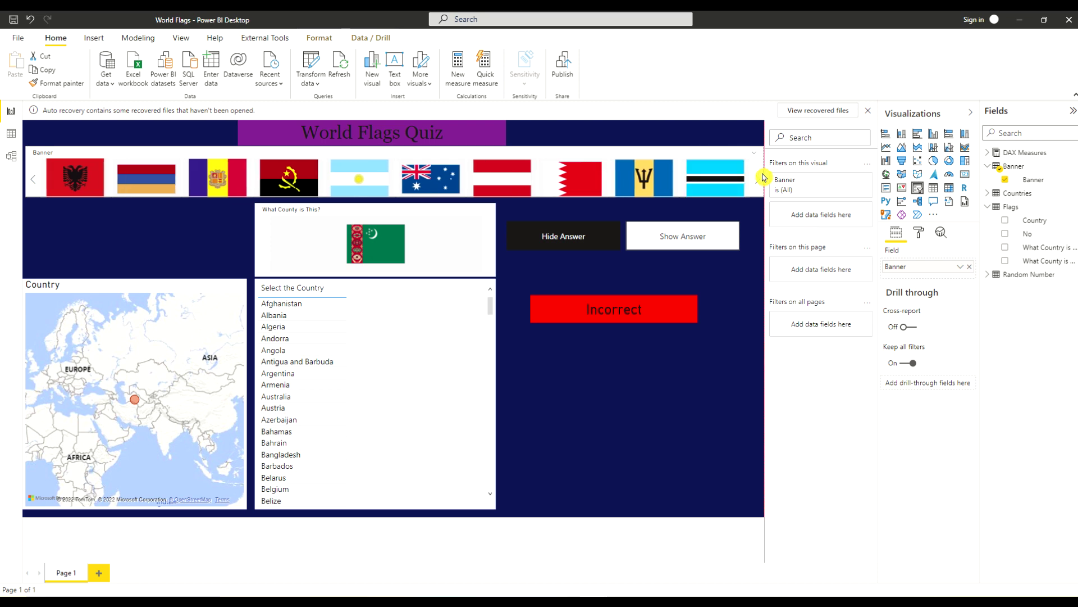
pyautogui.click(166, 239)
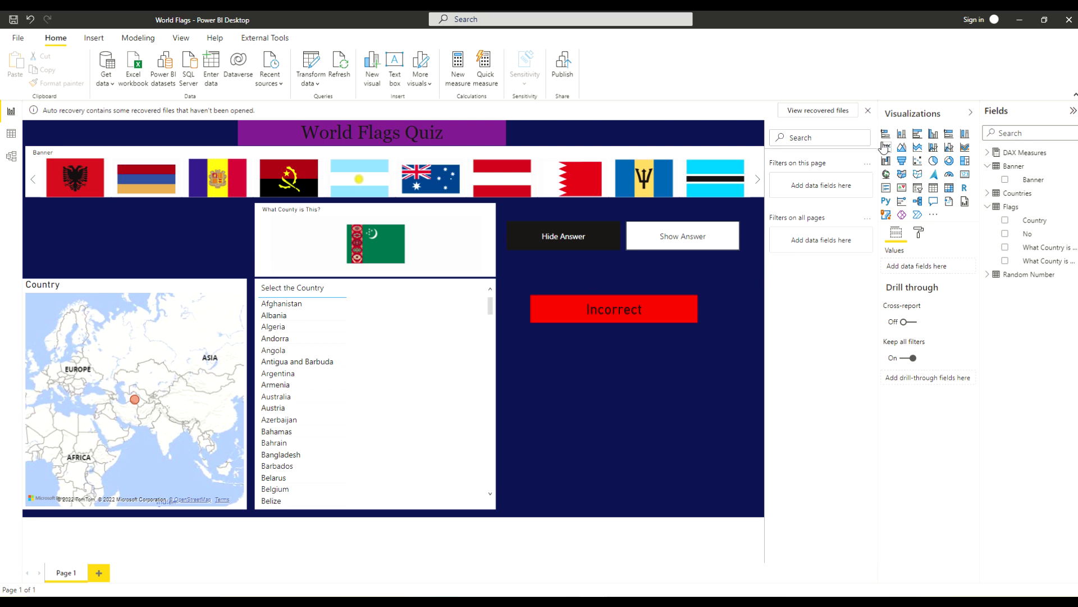
# Dismiss the auto recovery notice, choosing to remove the recovered files, and collapse the Filters pane.
pyautogui.click(872, 108)
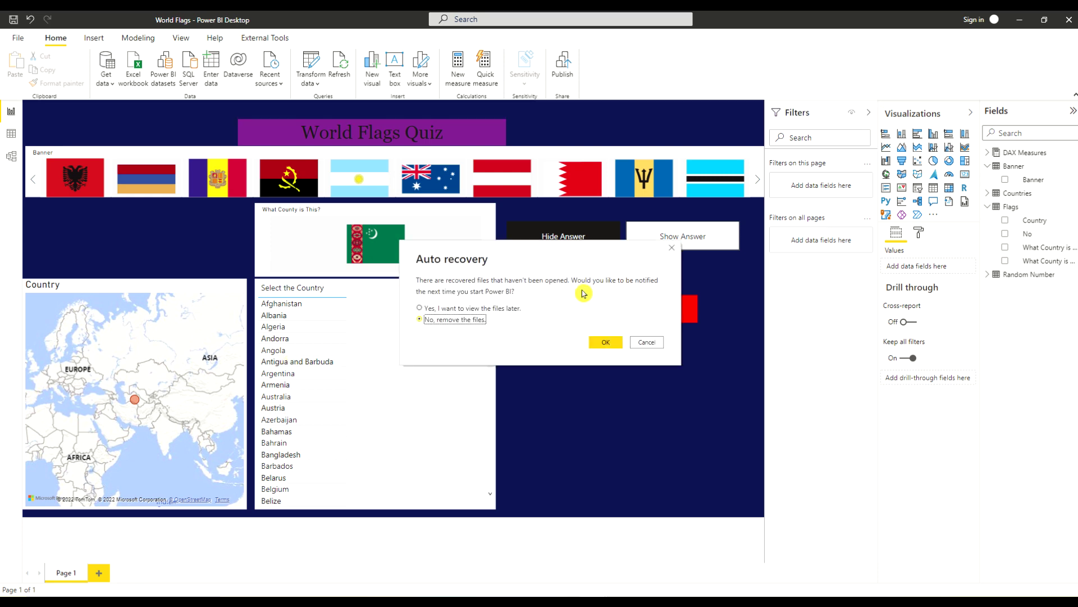
pyautogui.click(604, 344)
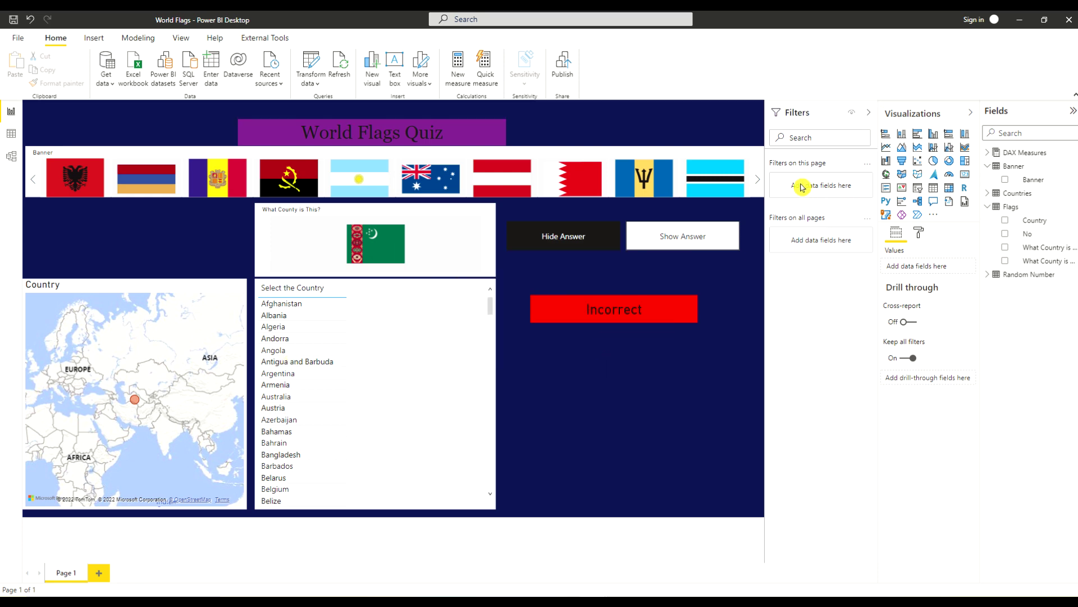
pyautogui.click(870, 116)
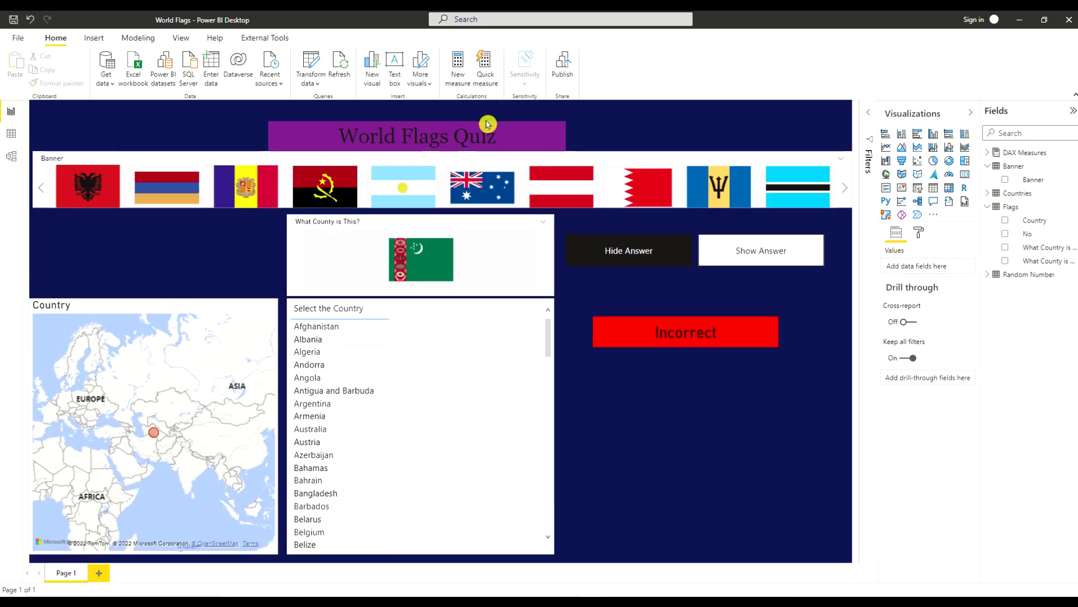
# Move the World Flags Quiz title box up, leaving a gap above the Banner slicer.
pyautogui.click(528, 124)
pyautogui.click(528, 124)
pyautogui.click(534, 115)
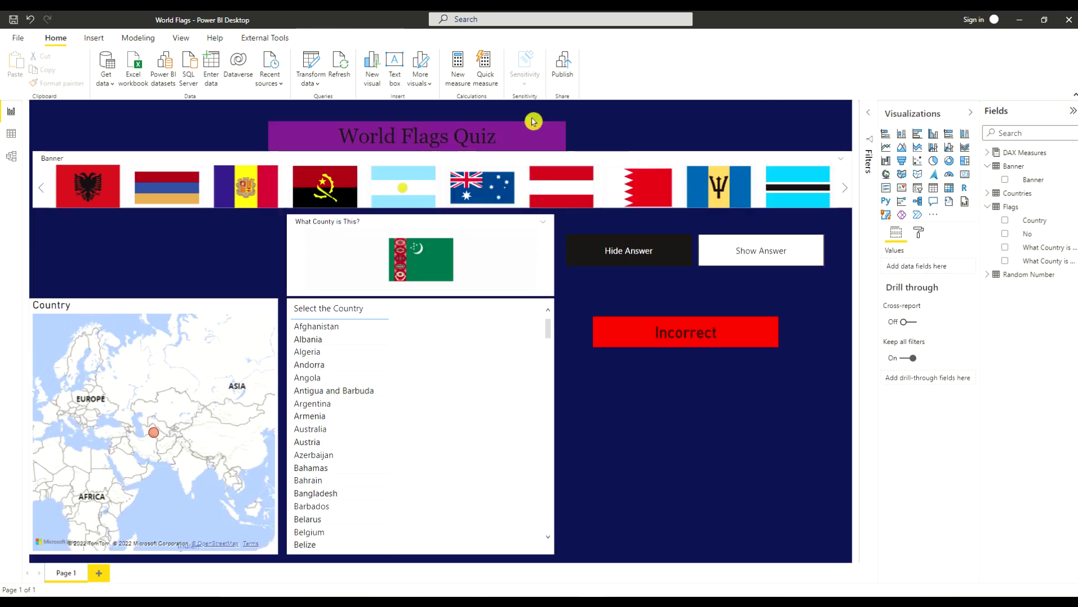
pyautogui.click(299, 120)
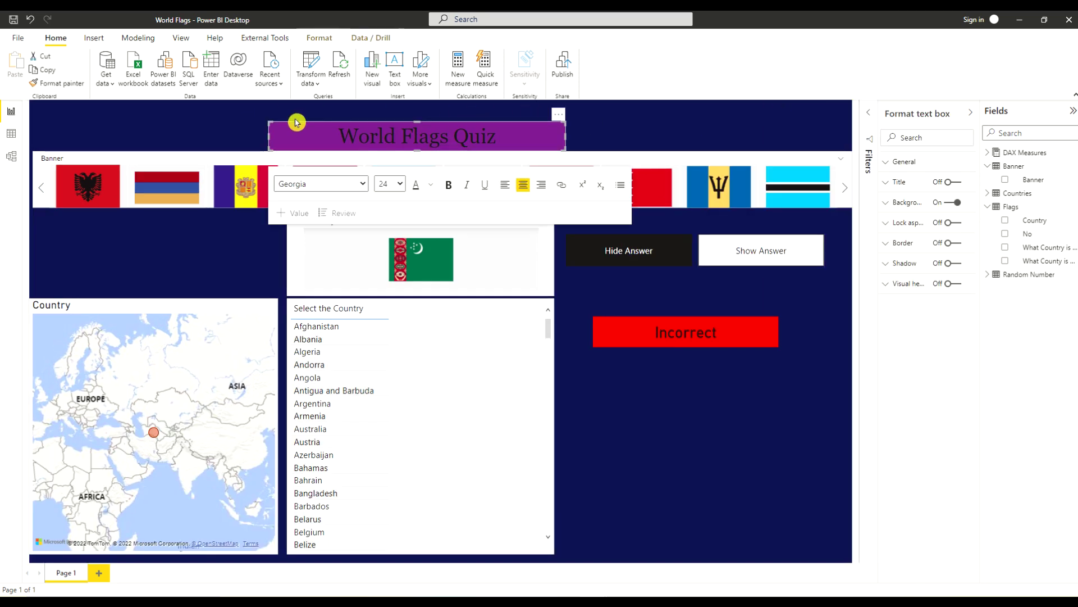
pyautogui.click(293, 106)
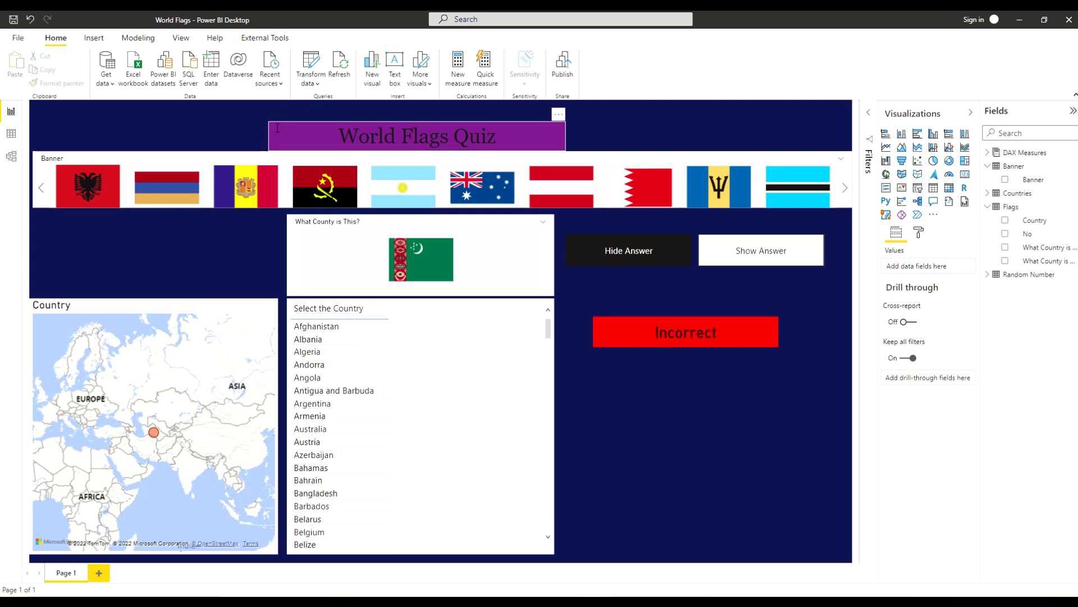
pyautogui.moveTo(288, 127)
pyautogui.mouseDown()
pyautogui.moveTo(335, 128)
pyautogui.moveTo(295, 116)
pyautogui.mouseUp()
pyautogui.click(205, 113)
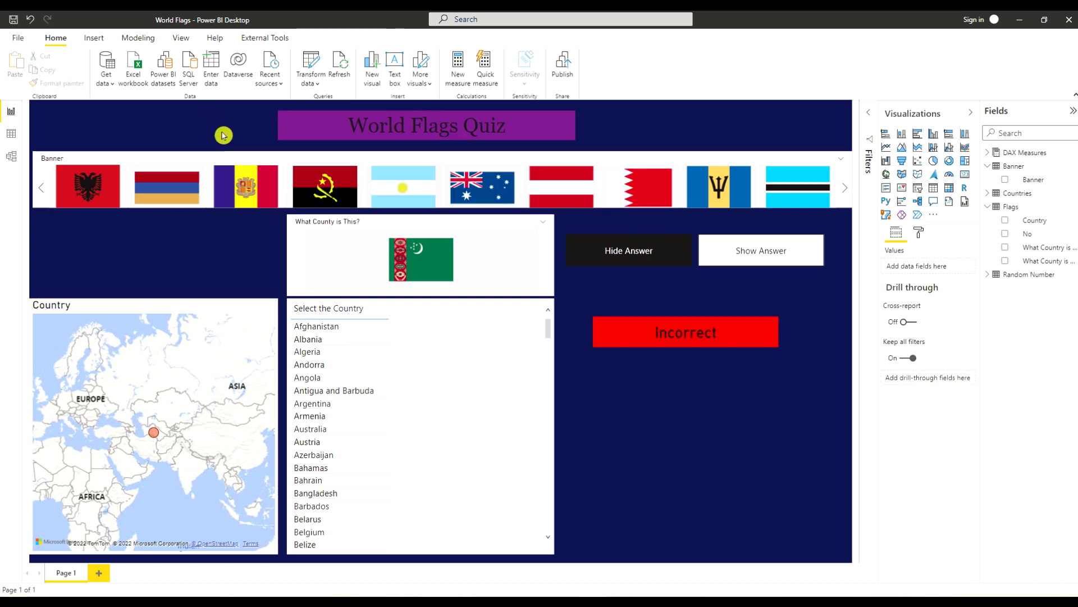
# Shift the title box slightly left to center it above the "What County is This?" slicer.
pyautogui.click(462, 133)
pyautogui.click(522, 109)
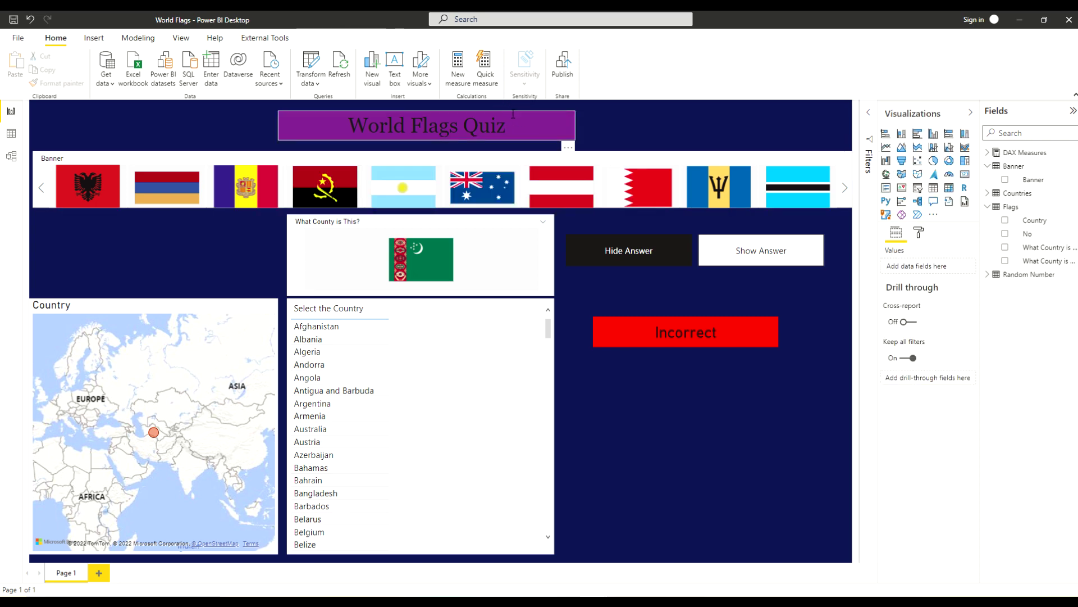
pyautogui.moveTo(513, 114); pyautogui.dragTo(512, 115)
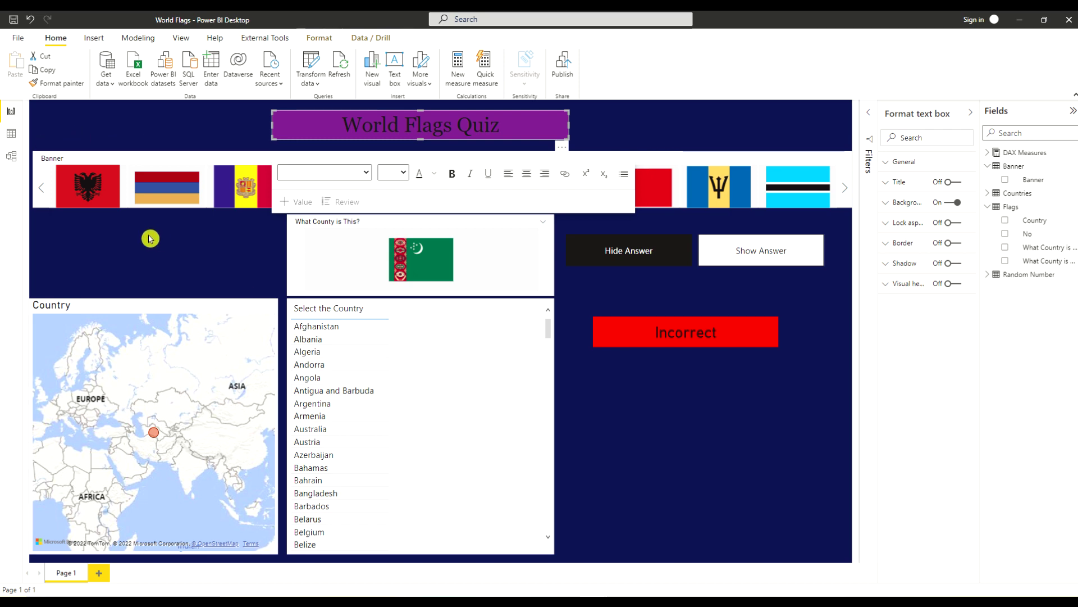
# Switch to PowerPoint, search the stock images for "world" and insert the Earth globe photo showing North America onto the blank slide.
pyautogui.click(140, 258)
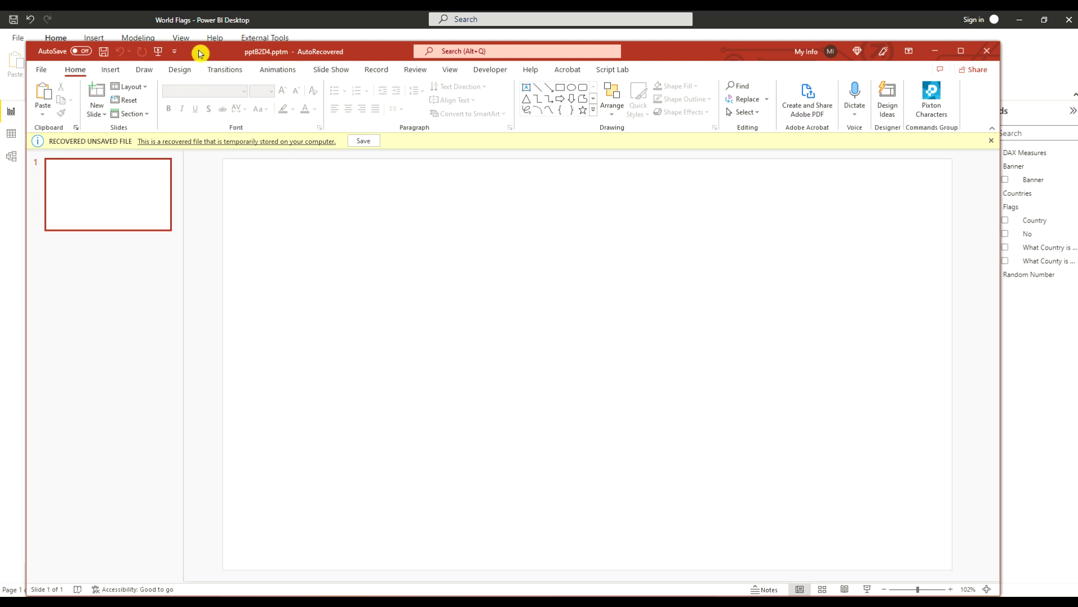
pyautogui.moveTo(200, 50); pyautogui.dragTo(190, 47)
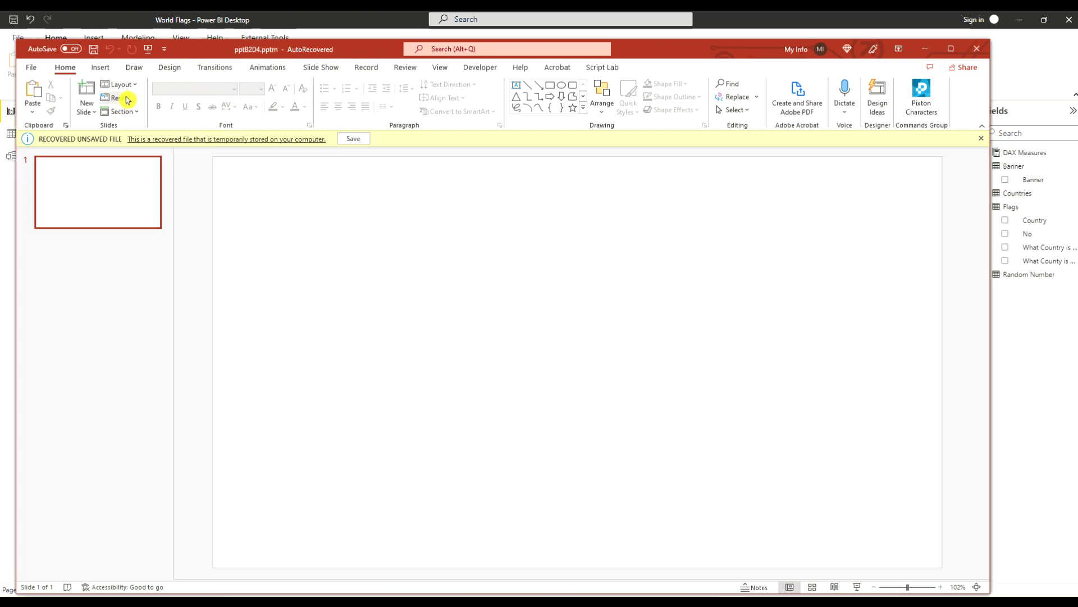
pyautogui.click(100, 68)
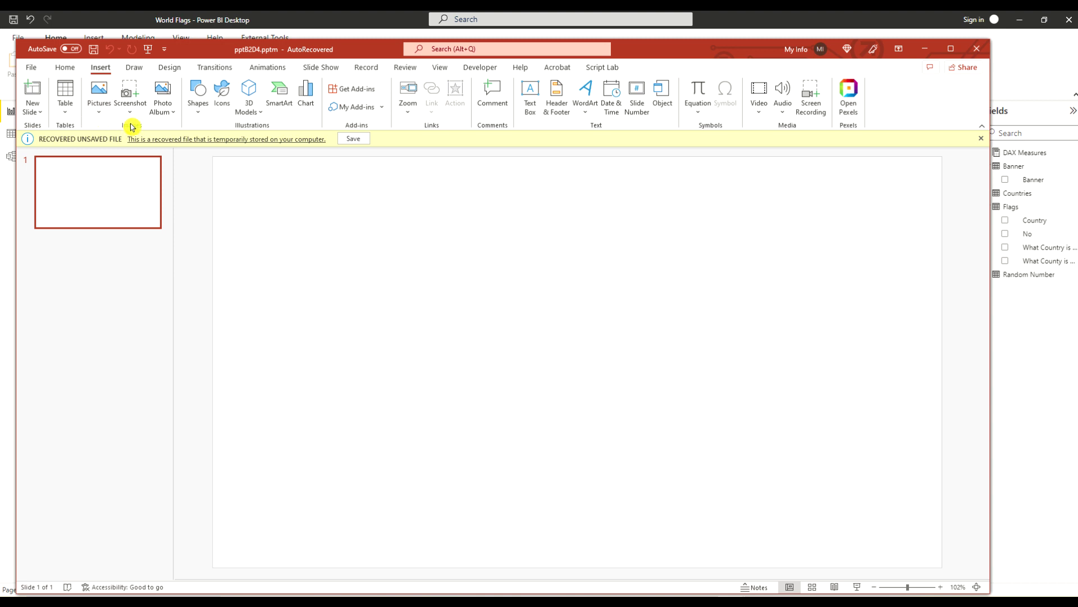
pyautogui.click(108, 113)
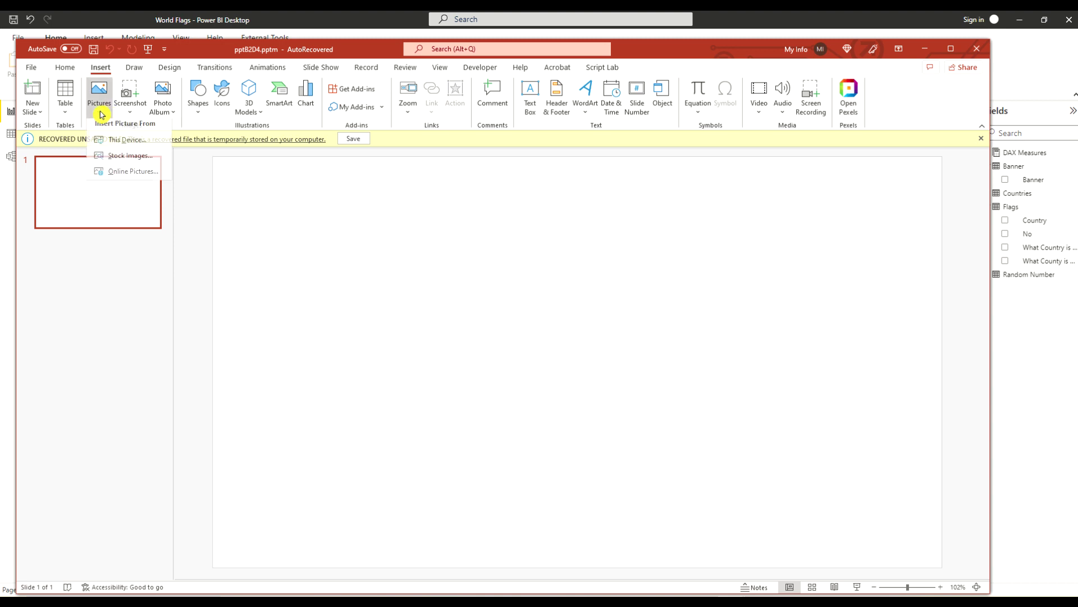
pyautogui.click(152, 162)
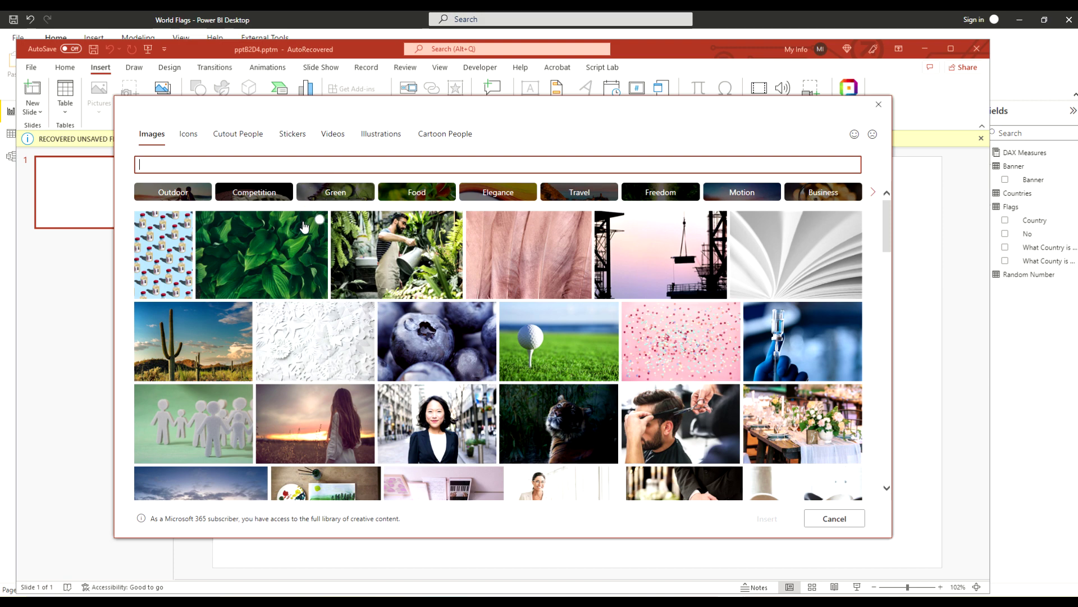
pyautogui.write('world')
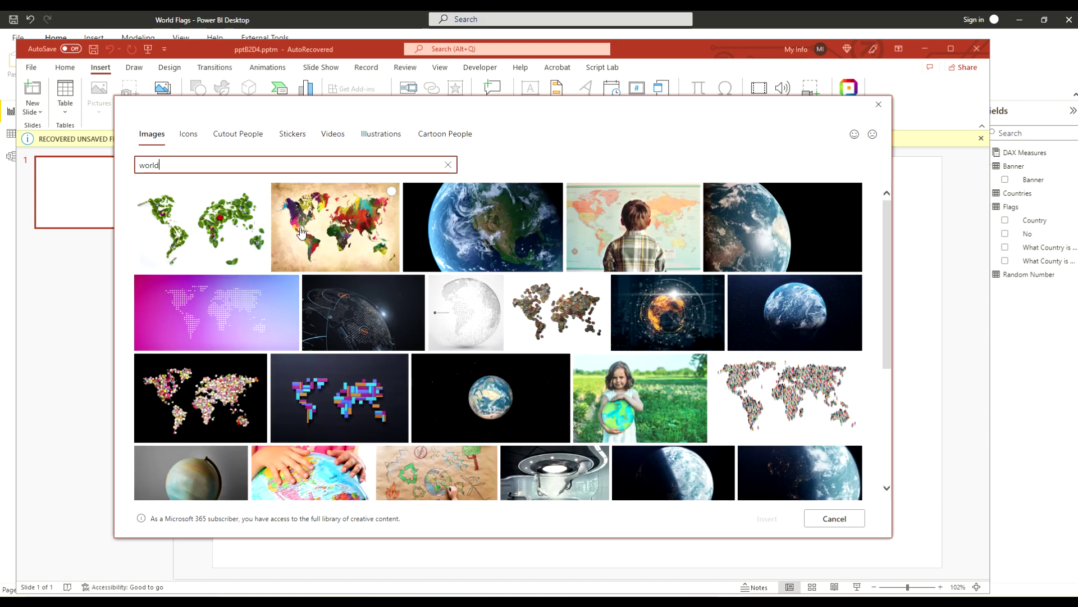
pyautogui.click(518, 220)
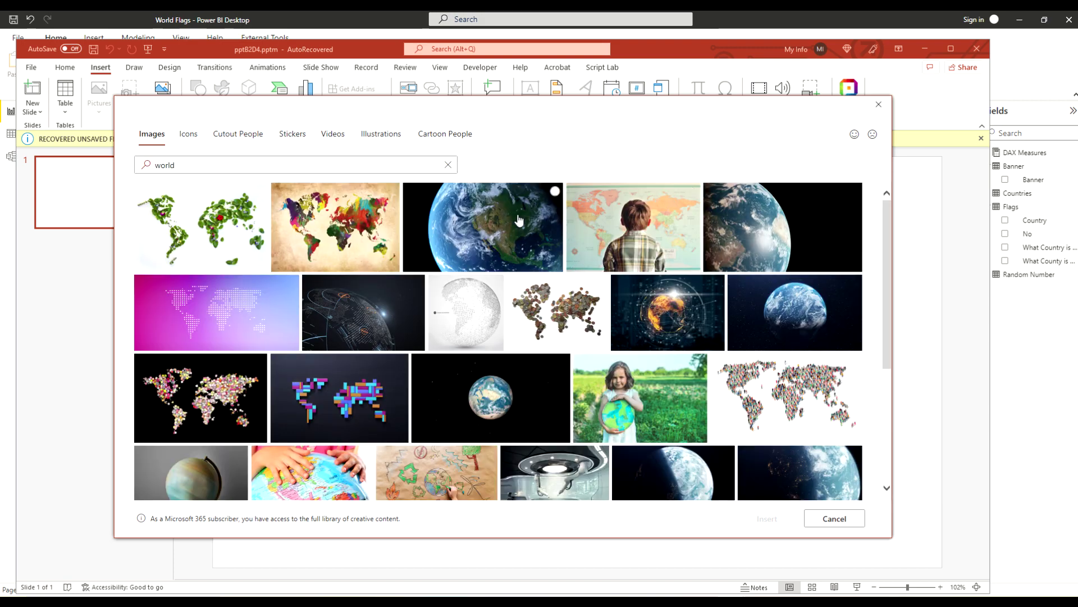
pyautogui.click(764, 518)
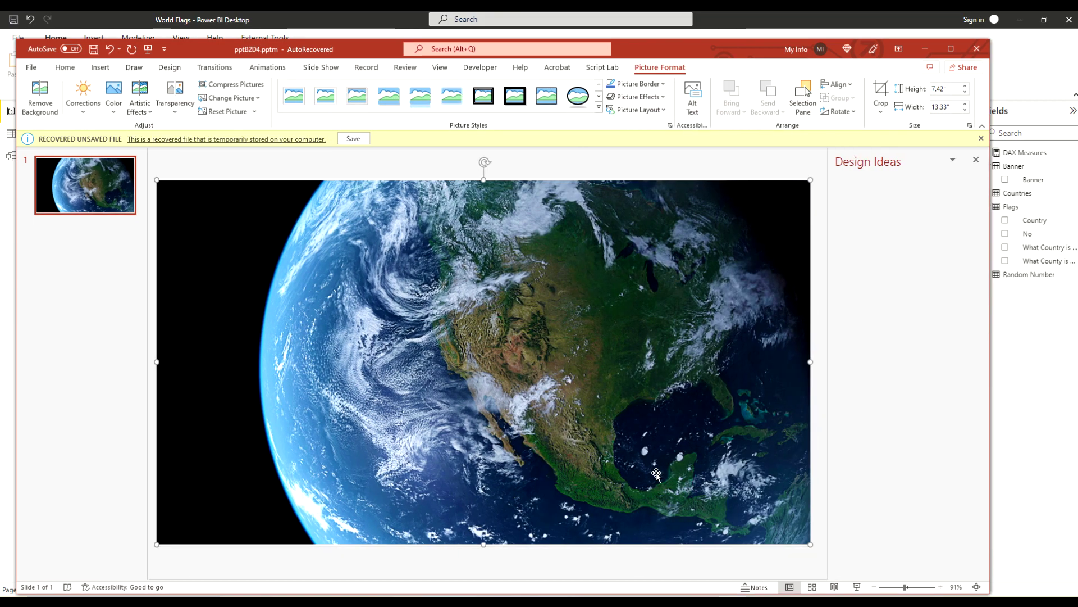
# Save the Earth picture as the JPEG file World Back in the World Flags folder, replacing the existing file.
pyautogui.rightClick(404, 330)
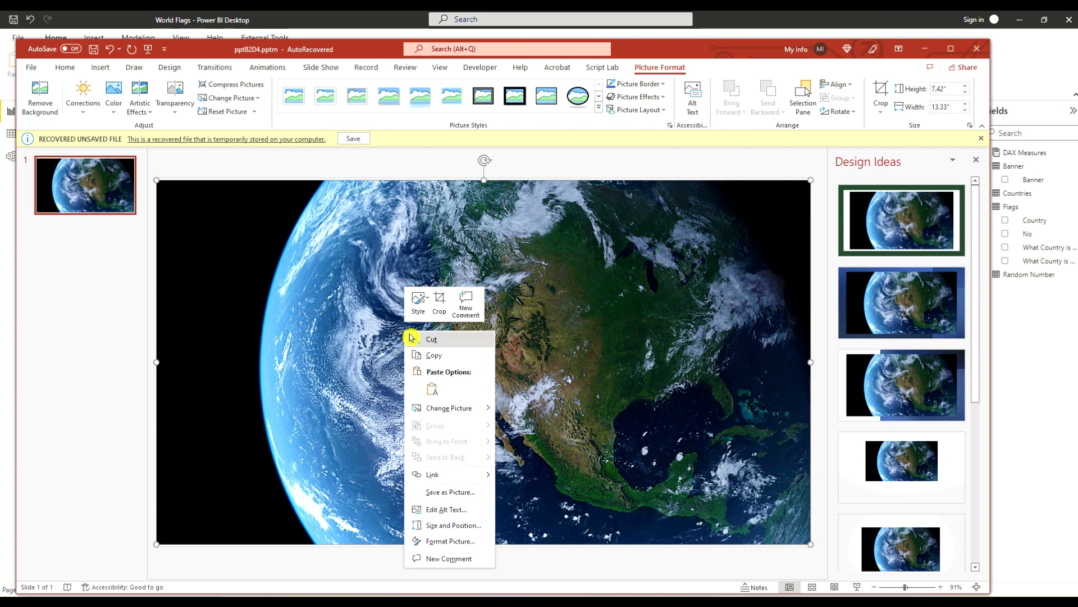
pyautogui.click(449, 492)
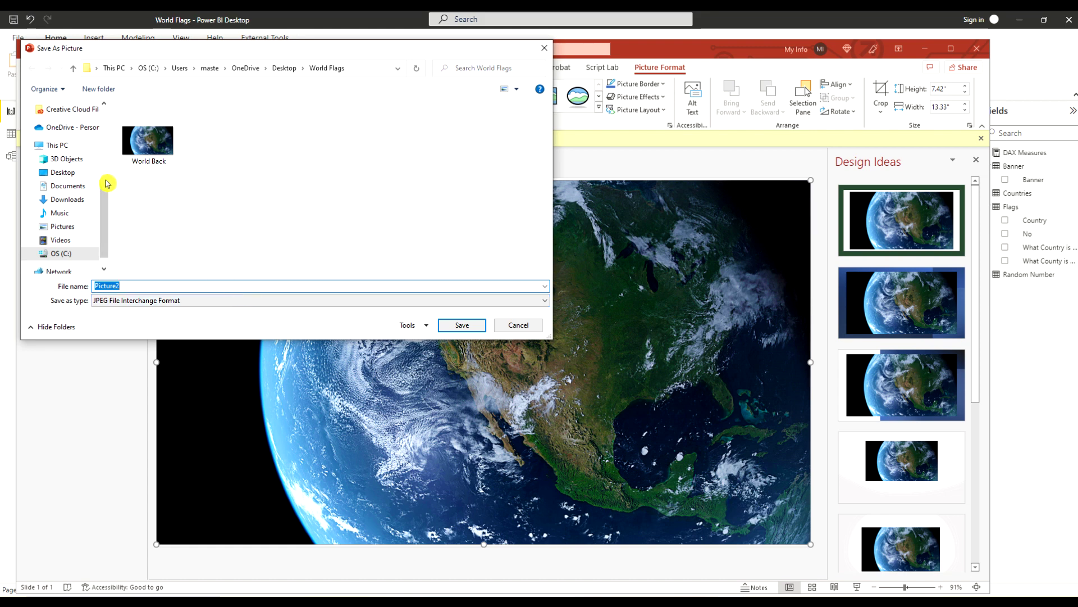
pyautogui.moveTo(106, 188); pyautogui.dragTo(109, 177)
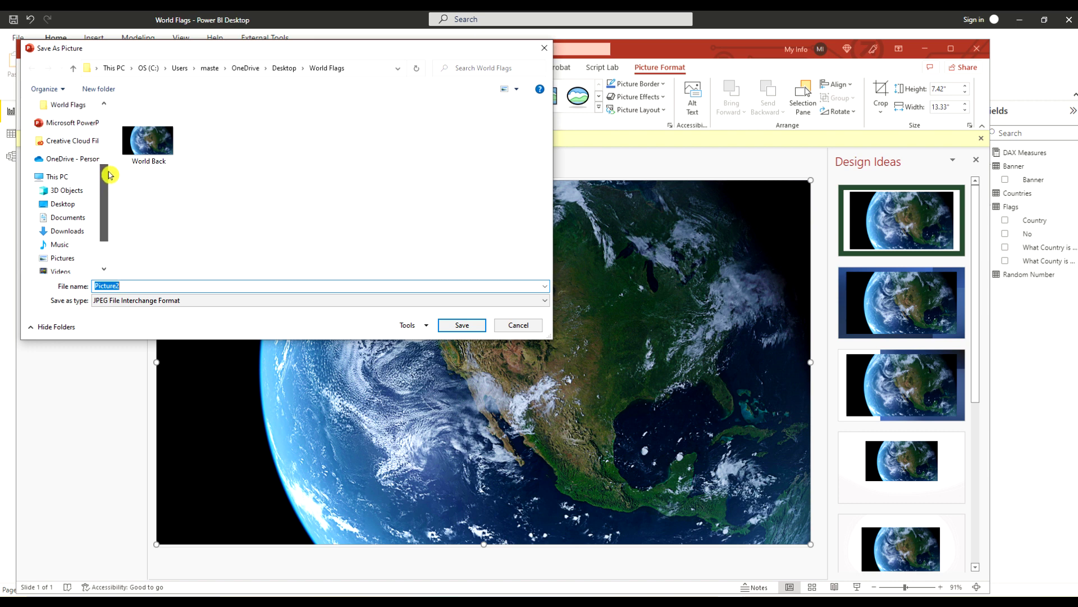
pyautogui.click(71, 104)
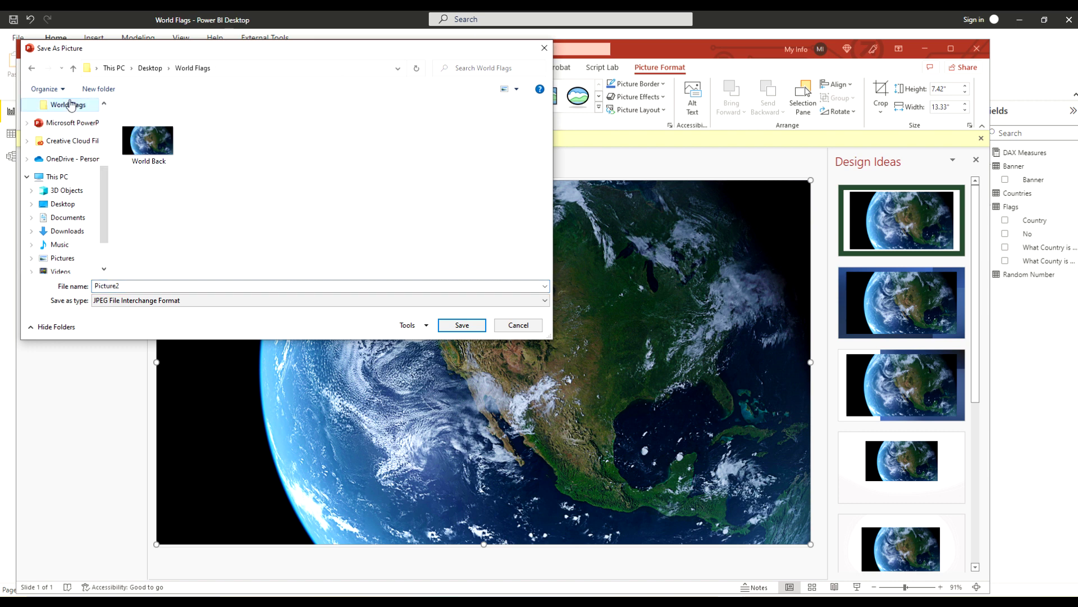
pyautogui.click(155, 157)
pyautogui.doubleClick(155, 156)
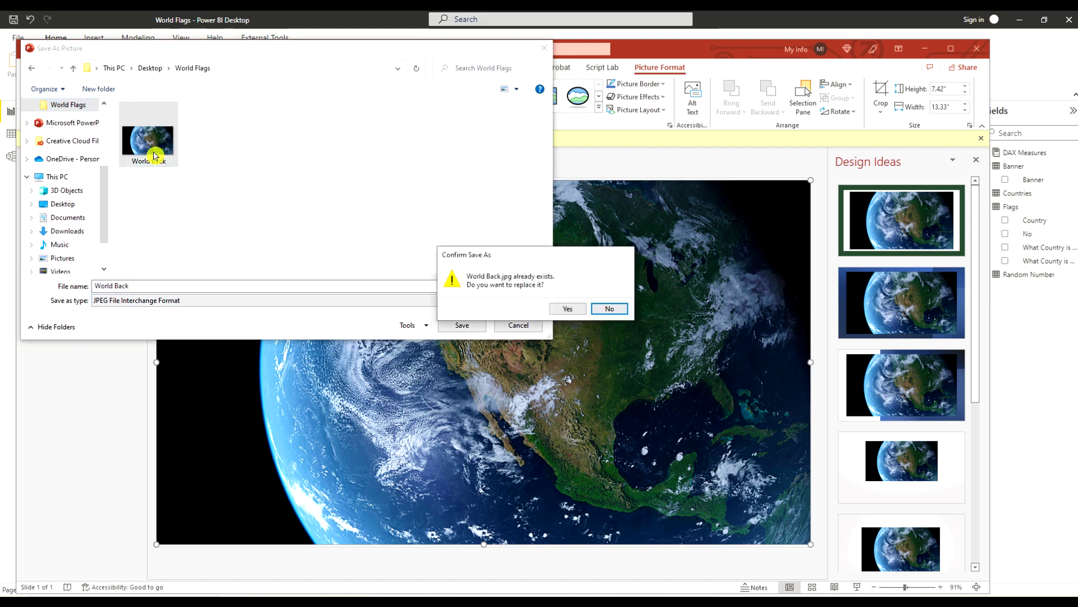
pyautogui.click(560, 306)
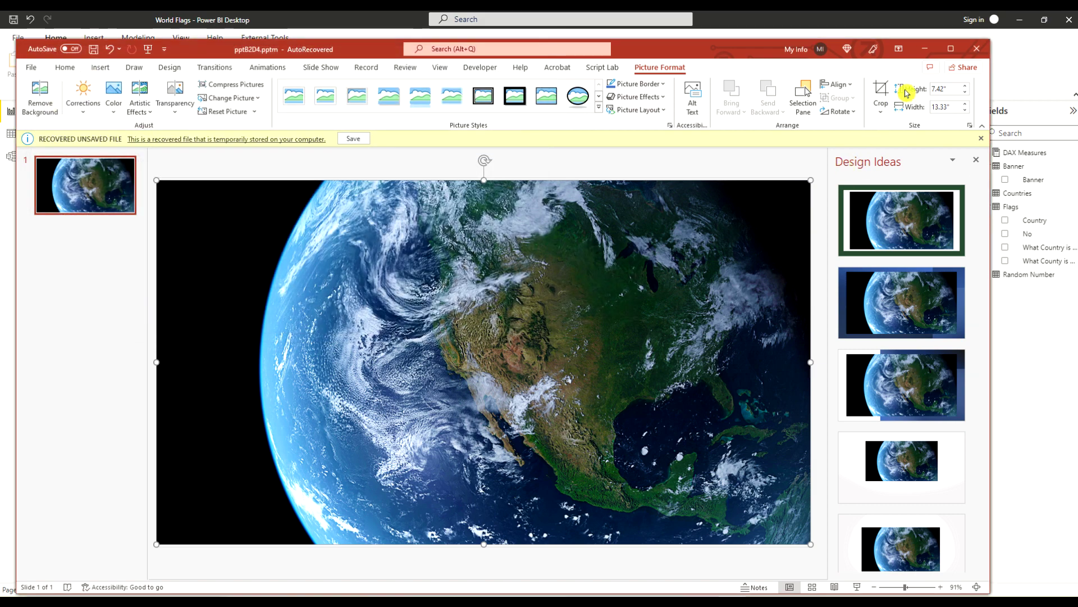
# Return to Power BI and add the World Back image as the page background, with Image Fit set to Fit.
pyautogui.click(927, 54)
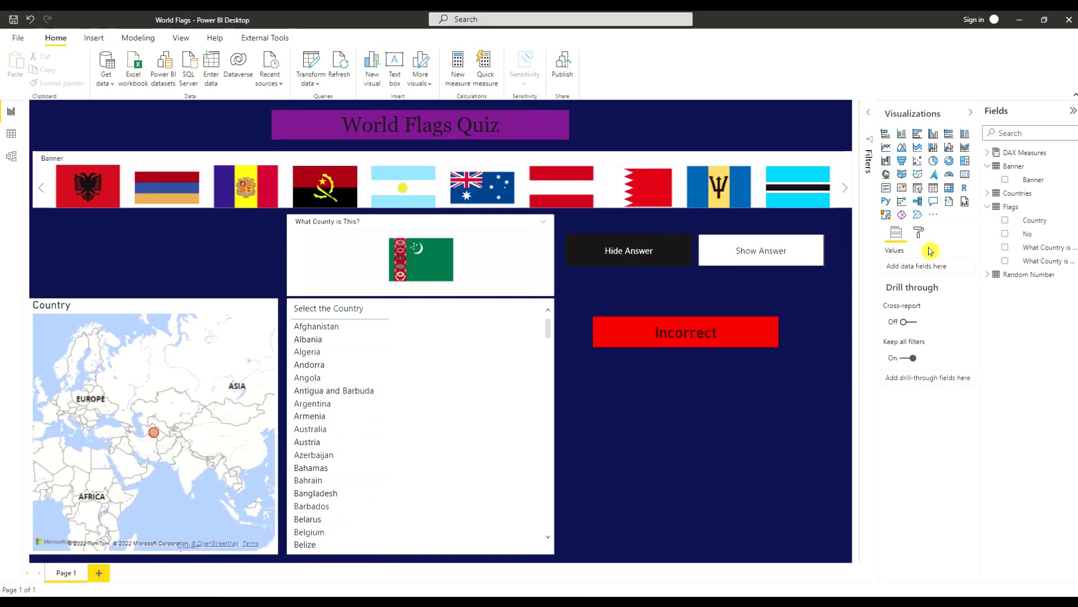
pyautogui.click(920, 235)
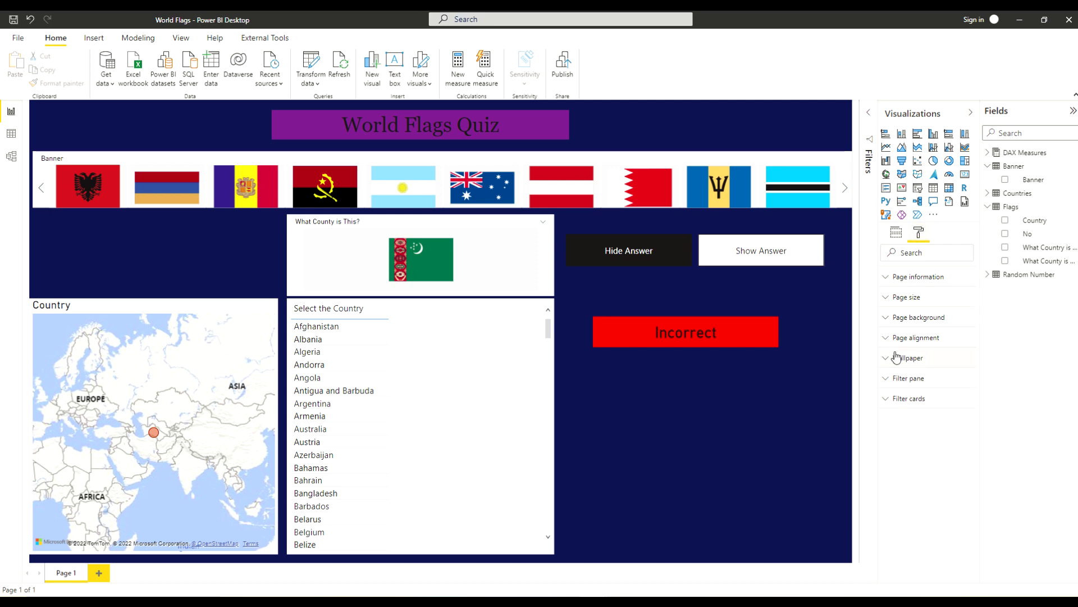
pyautogui.click(887, 319)
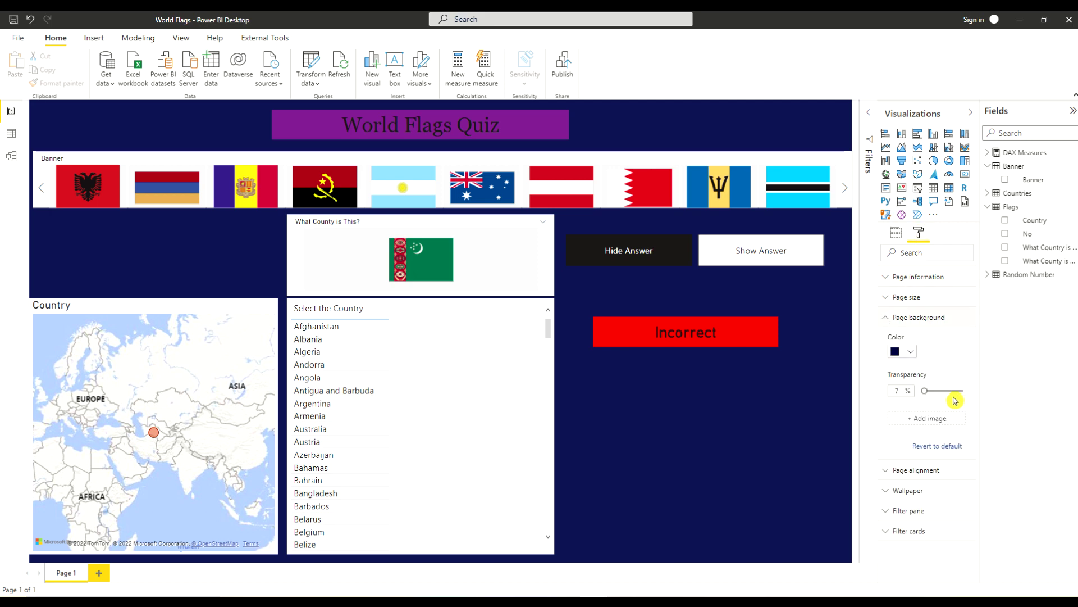
pyautogui.click(937, 419)
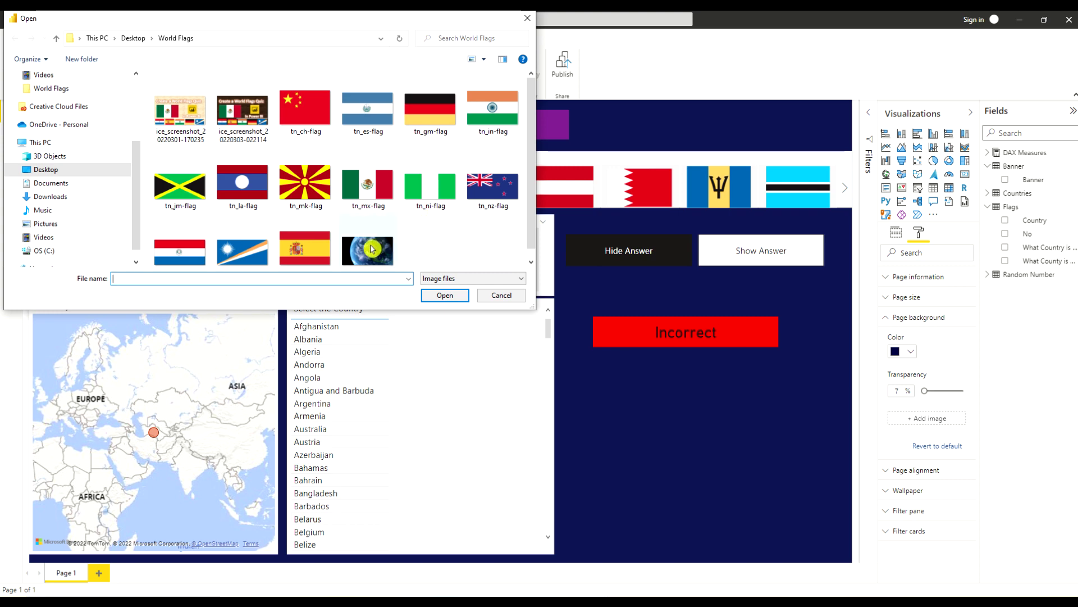
pyautogui.doubleClick(367, 250)
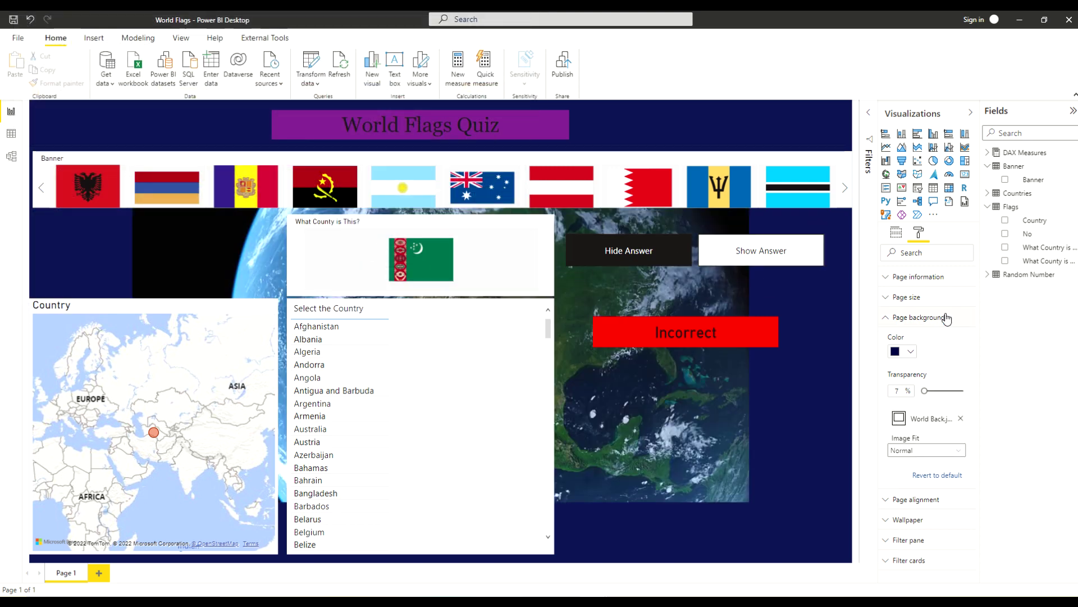
pyautogui.click(958, 450)
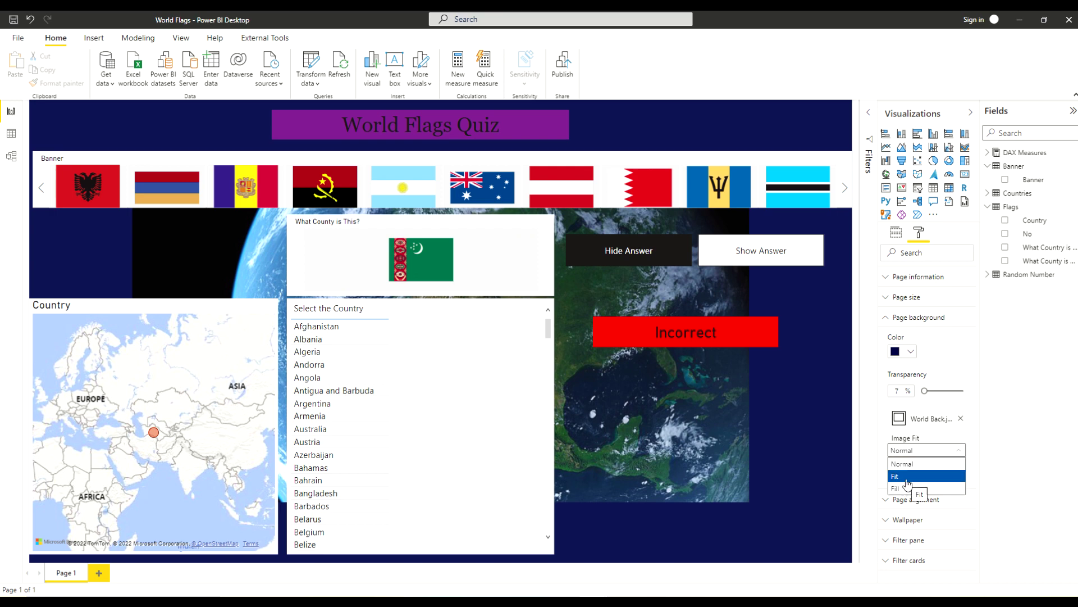
pyautogui.click(908, 481)
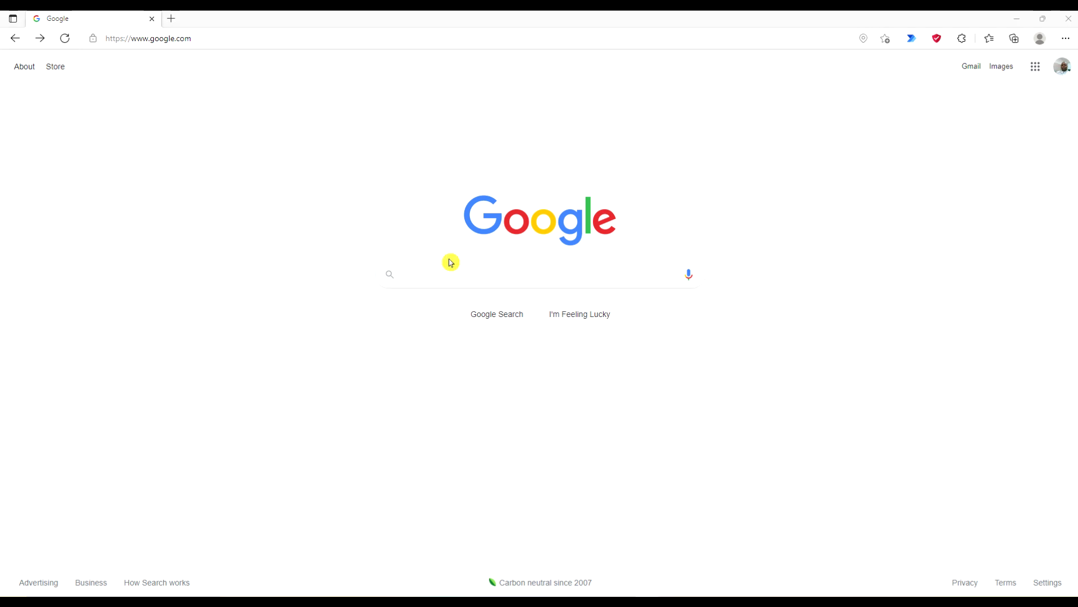
# Switch to the browser, search Google for "world capitals list", open Wikipedia's List of national capitals and copy its URL.
pyautogui.click(465, 279)
pyautogui.write('world capitals list')
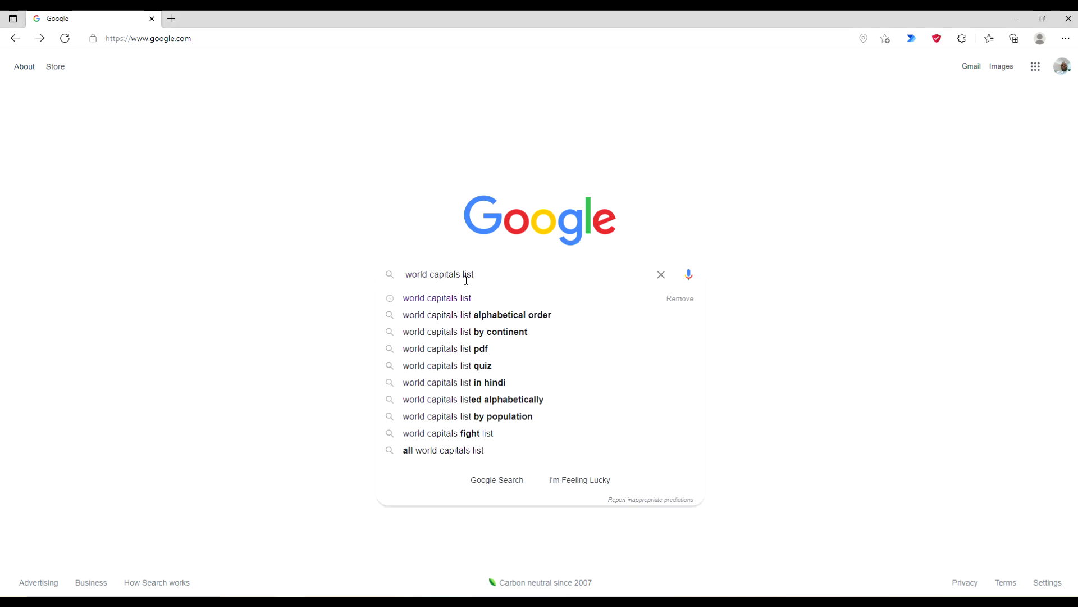
pyautogui.press('Return')
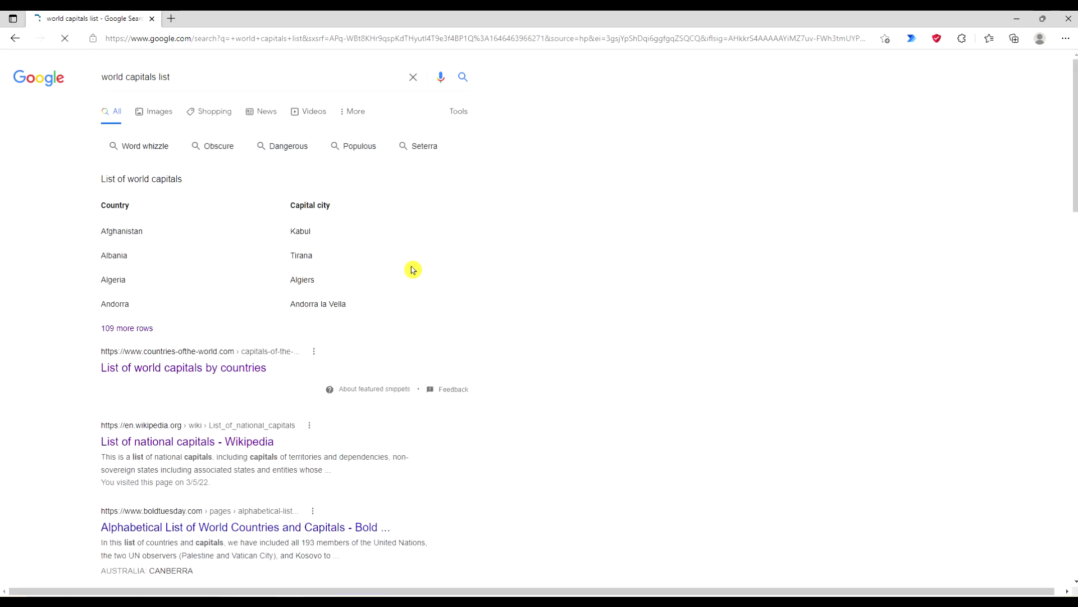
pyautogui.click(176, 441)
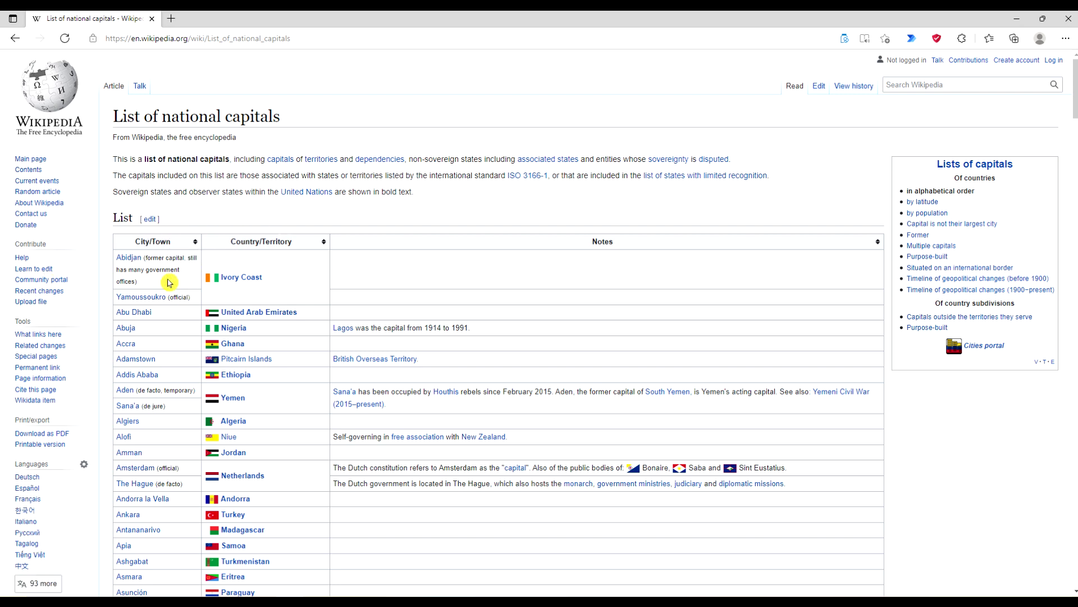
pyautogui.click(343, 36)
pyautogui.hotkey('ctrl', 'c')
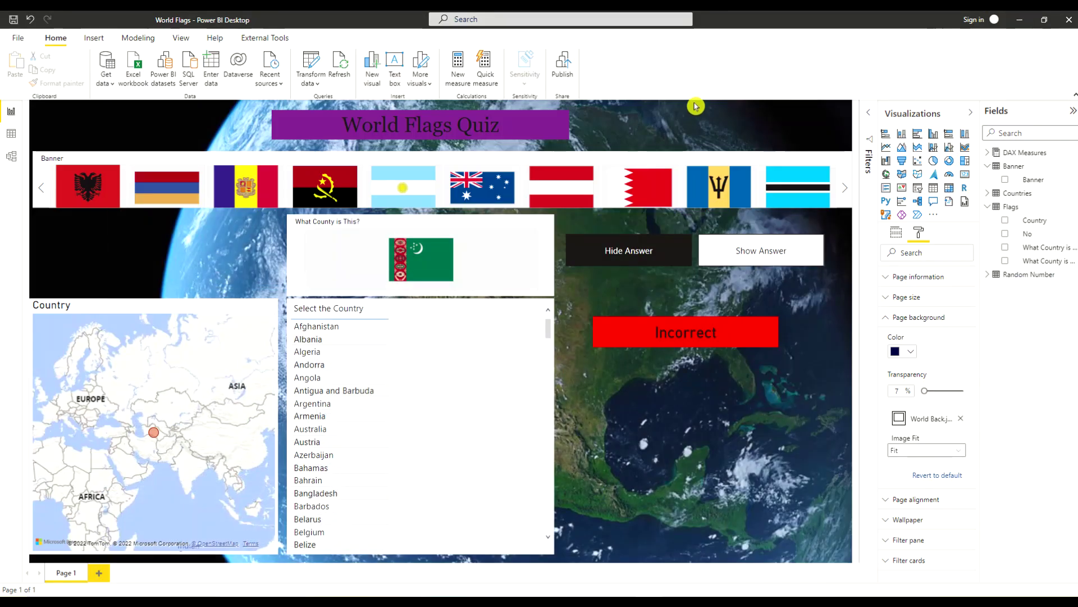
pyautogui.click(310, 61)
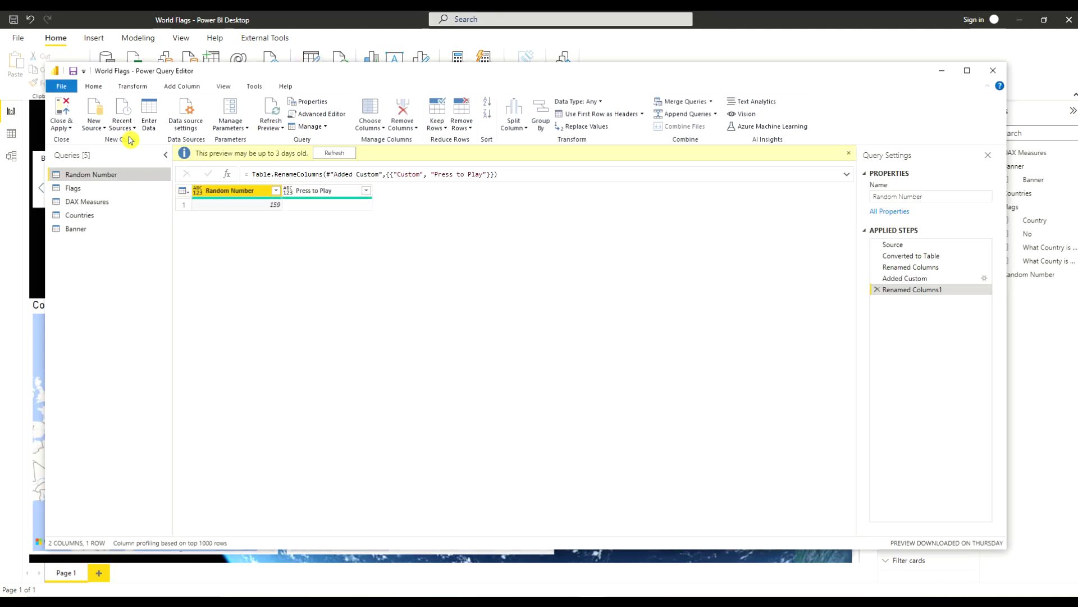
pyautogui.click(94, 125)
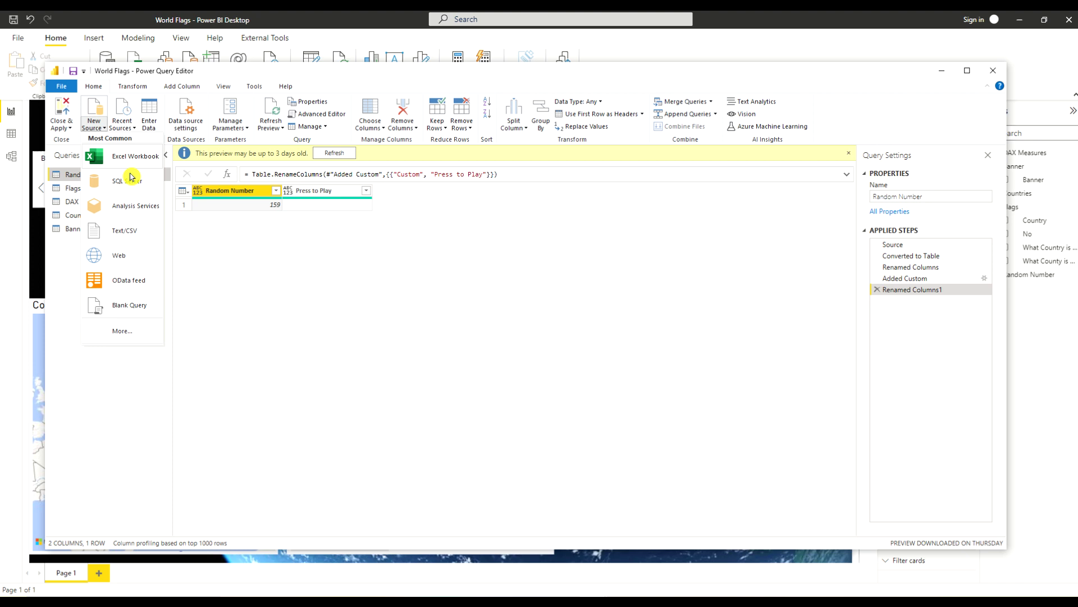
pyautogui.click(128, 251)
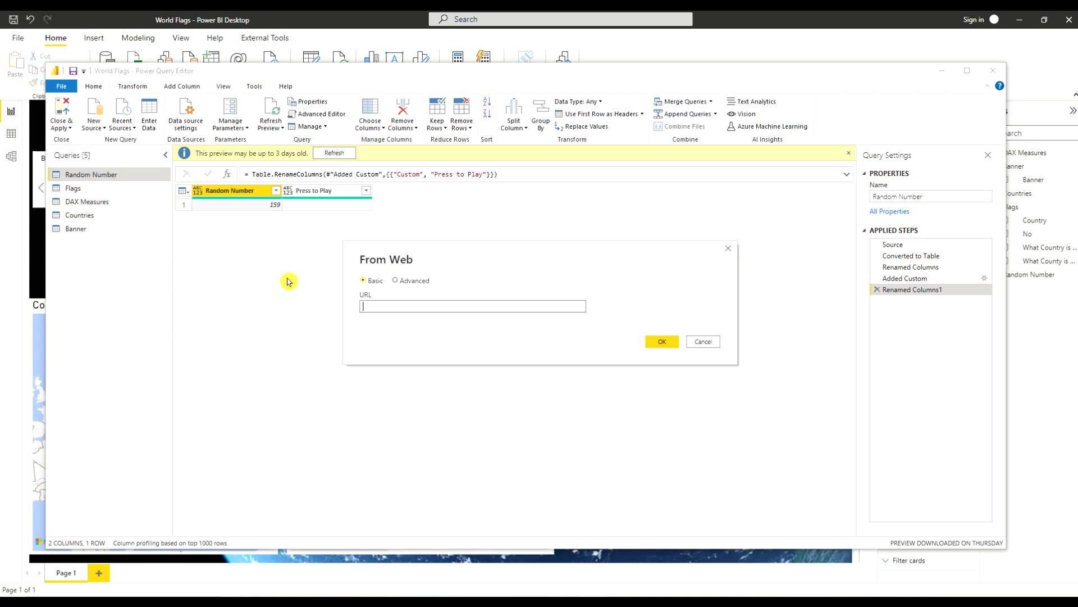
pyautogui.hotkey('ctrl', 'v')
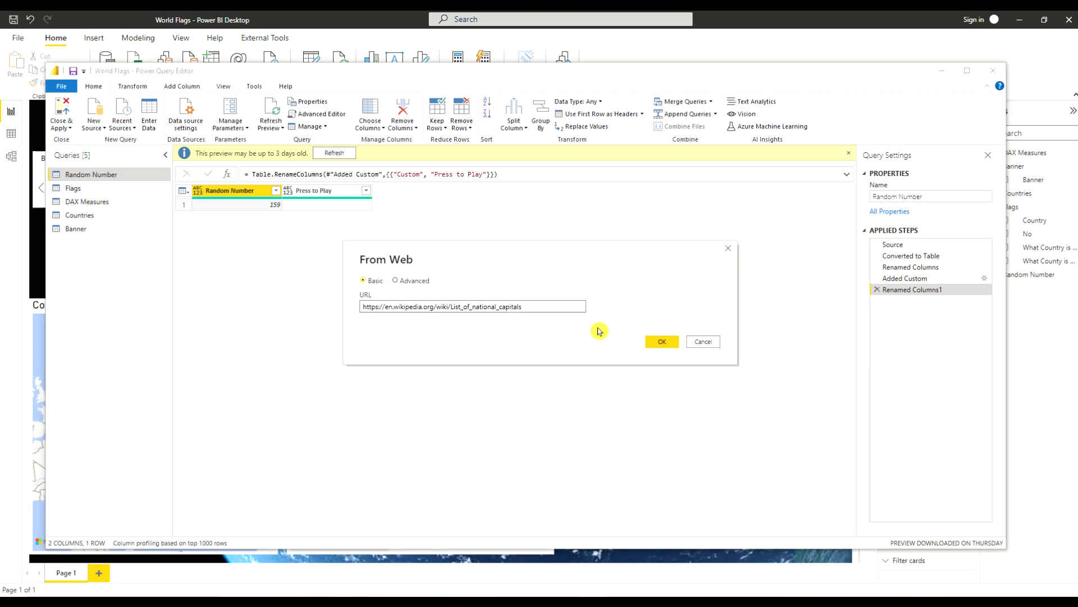
pyautogui.click(663, 341)
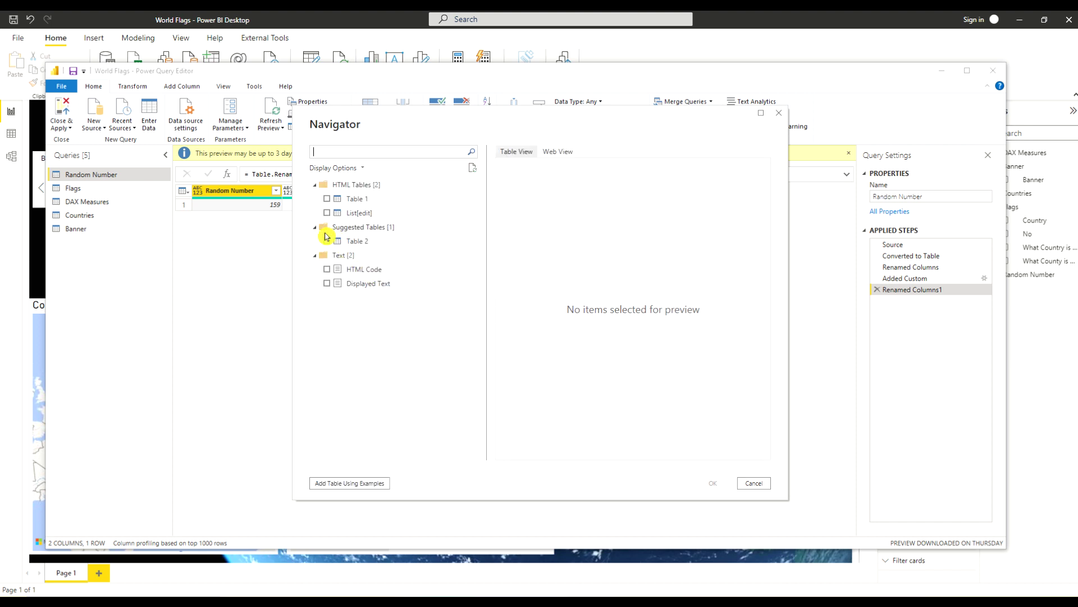
pyautogui.click(327, 213)
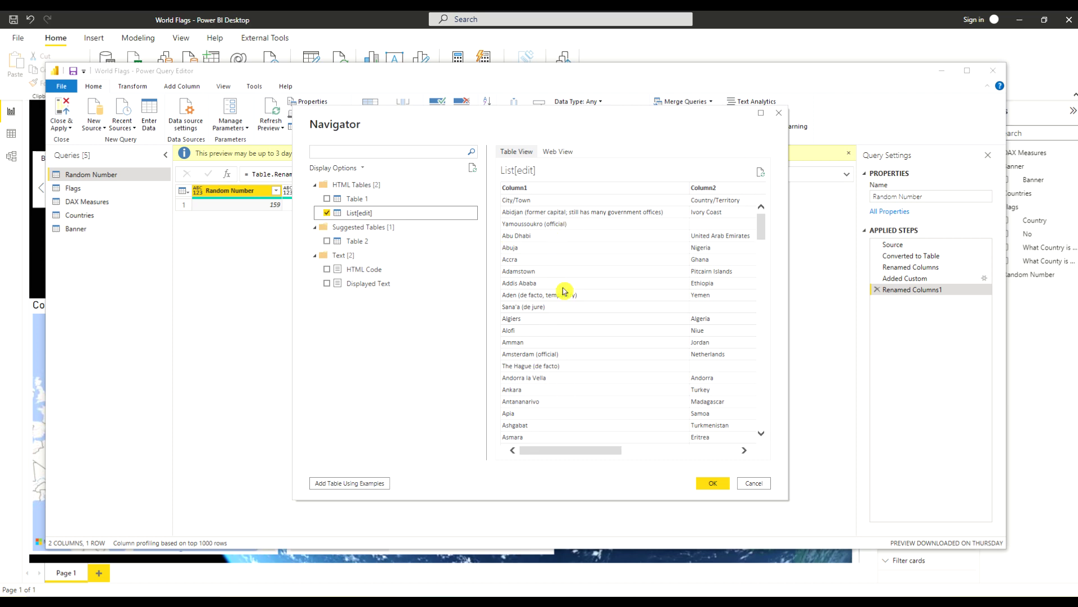
pyautogui.click(713, 486)
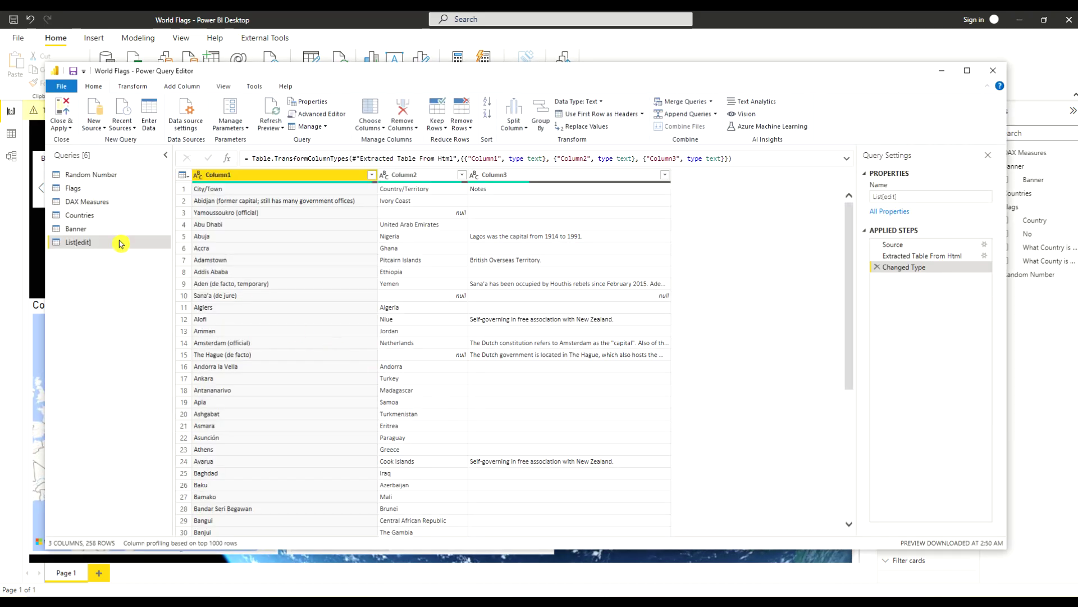
# Rename the List[edit] query as World Capitals.
pyautogui.doubleClick(87, 242)
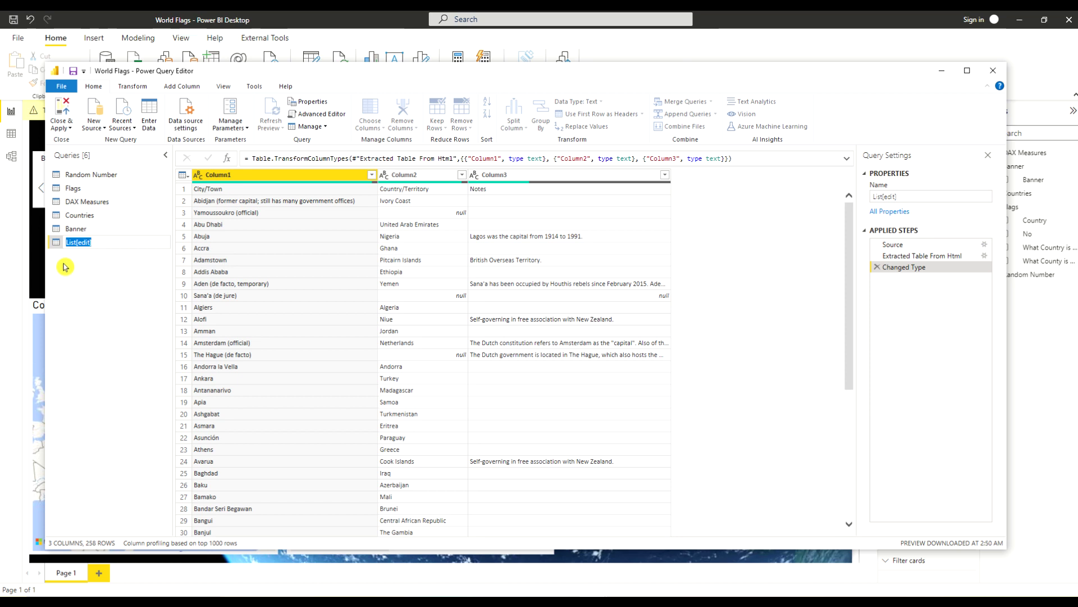
pyautogui.write('World Capitals')
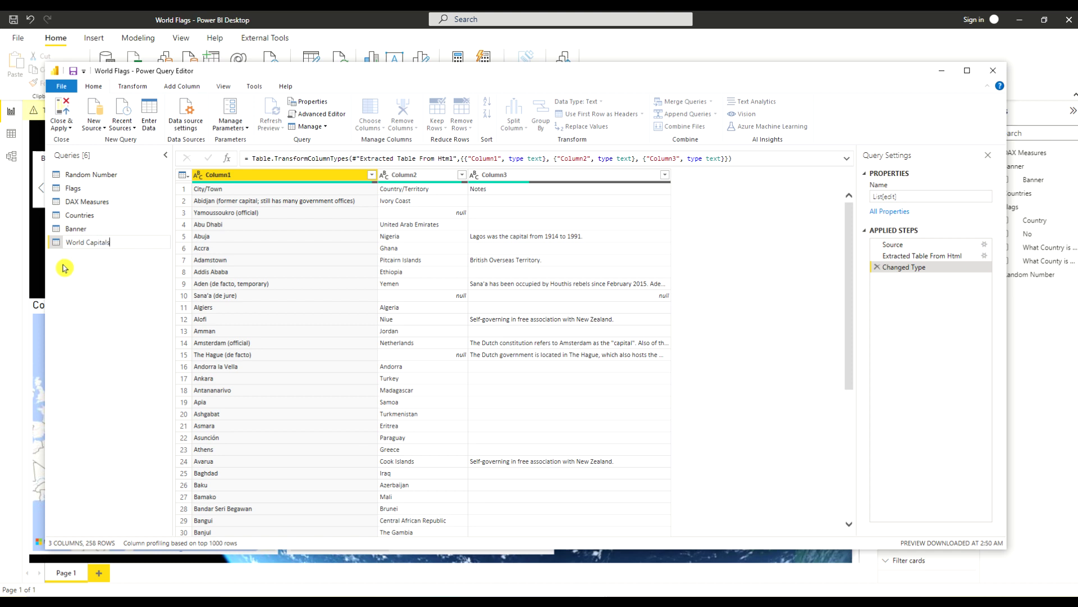
pyautogui.click(115, 291)
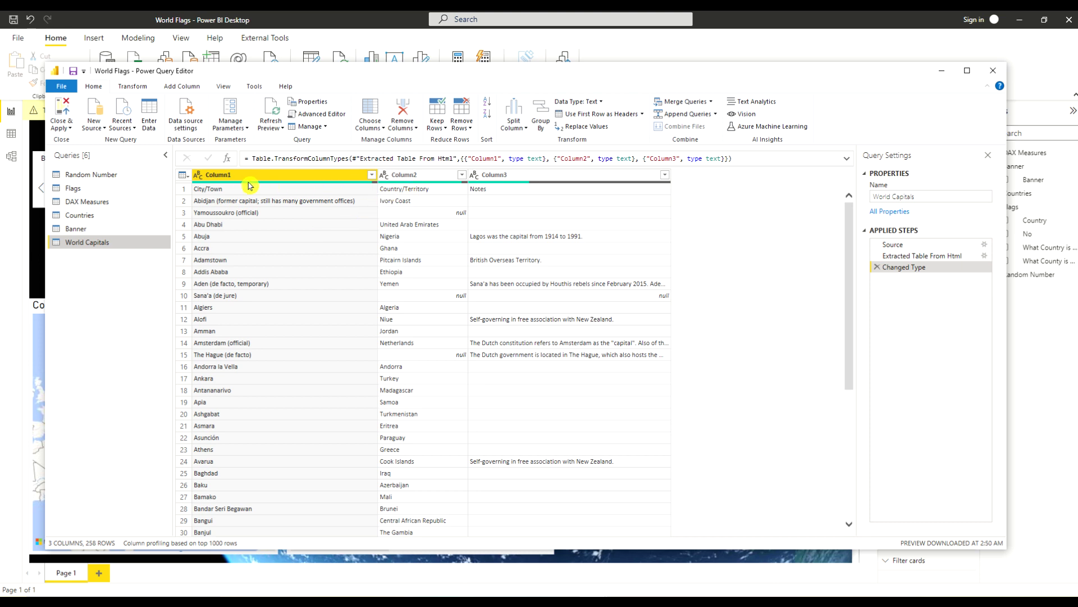
# Use the first row of the World Capitals query as its column headers.
pyautogui.click(136, 88)
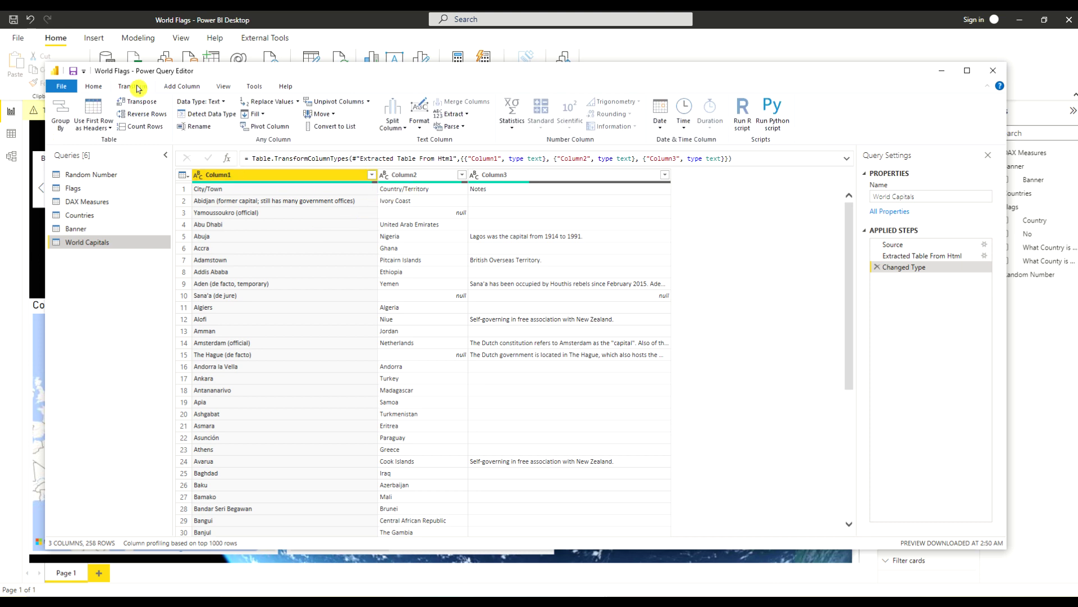
pyautogui.click(99, 129)
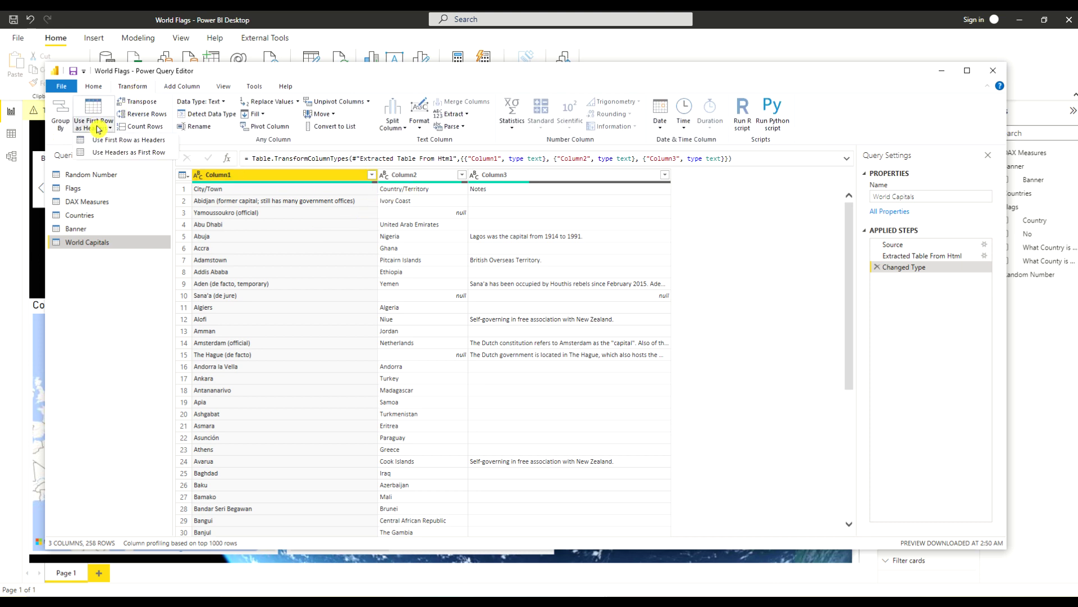
pyautogui.click(99, 140)
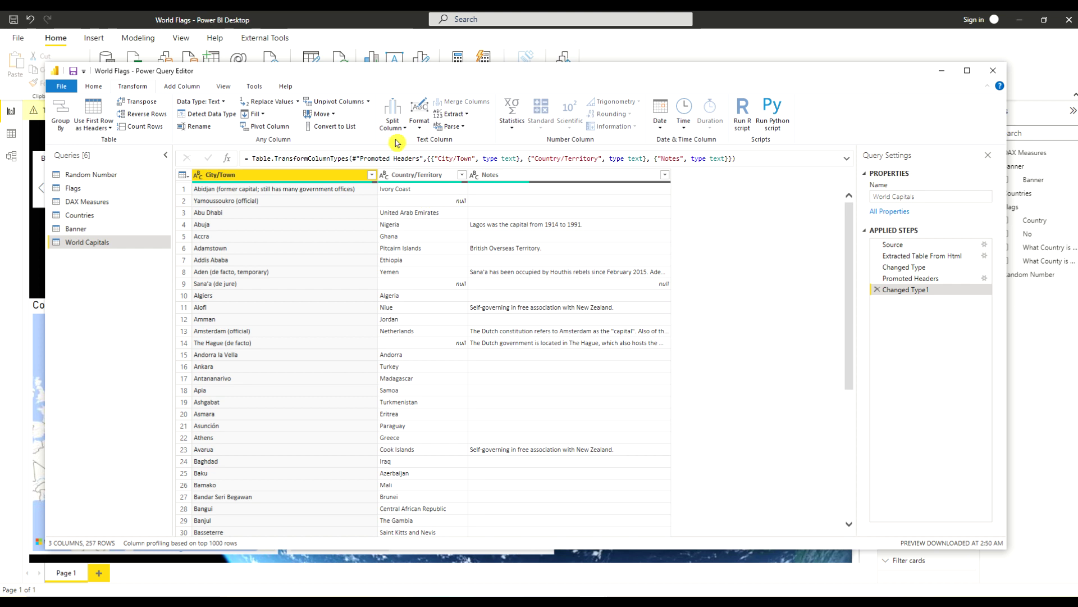
# Keep only the City/Town and Country/Territory columns in the World Capitals query, excluding Notes.
pyautogui.click(93, 86)
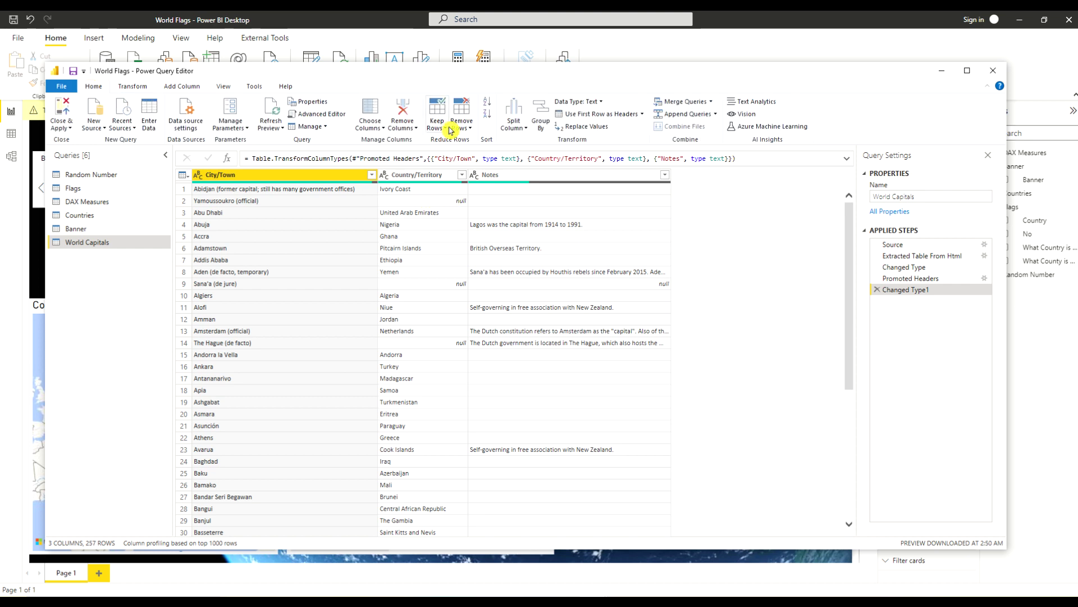
pyautogui.click(367, 128)
pyautogui.click(391, 143)
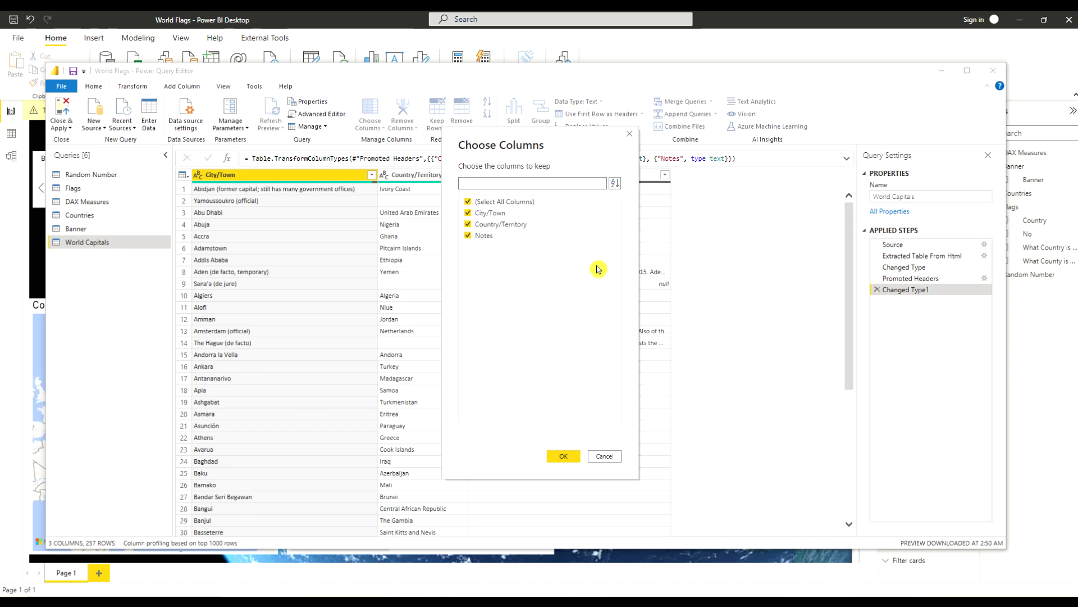
pyautogui.click(469, 226)
pyautogui.click(471, 234)
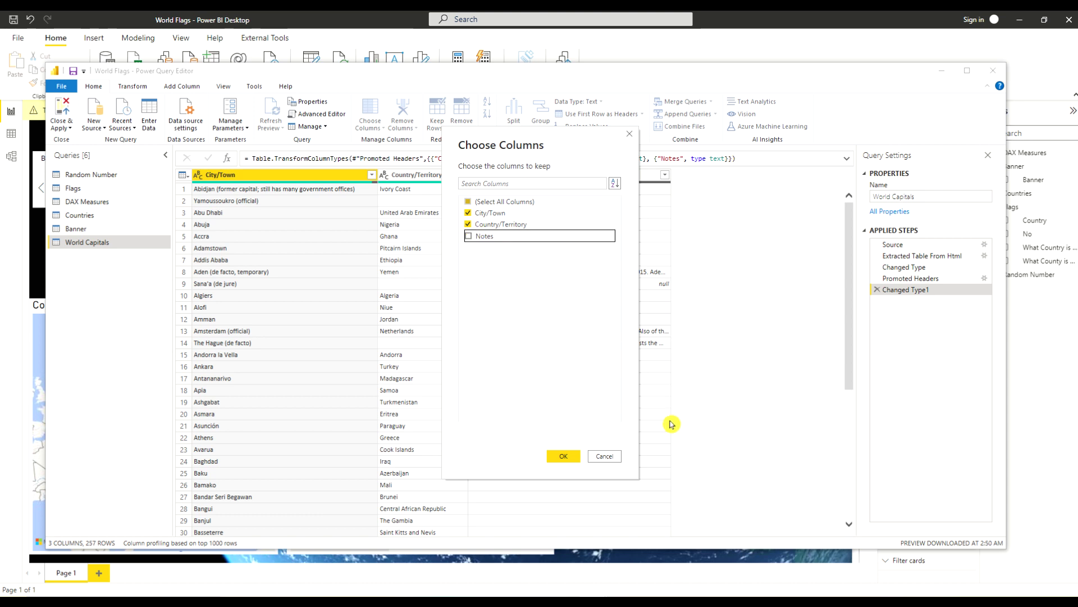
pyautogui.click(563, 455)
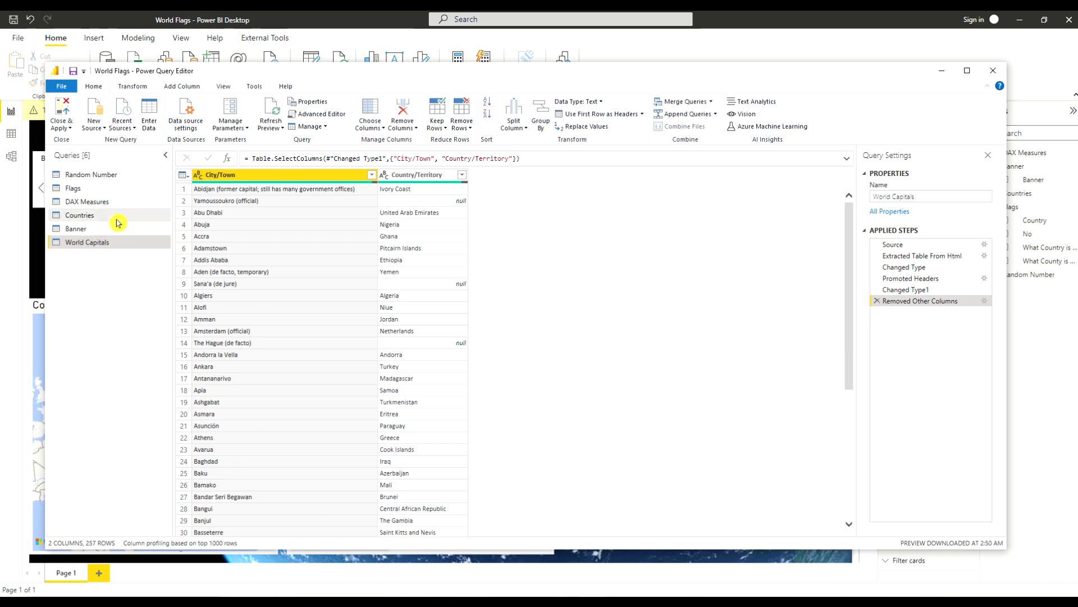
# Rename the City/Town column as World Capital, and close the query editor, applying the changes to the report.
pyautogui.doubleClick(231, 175)
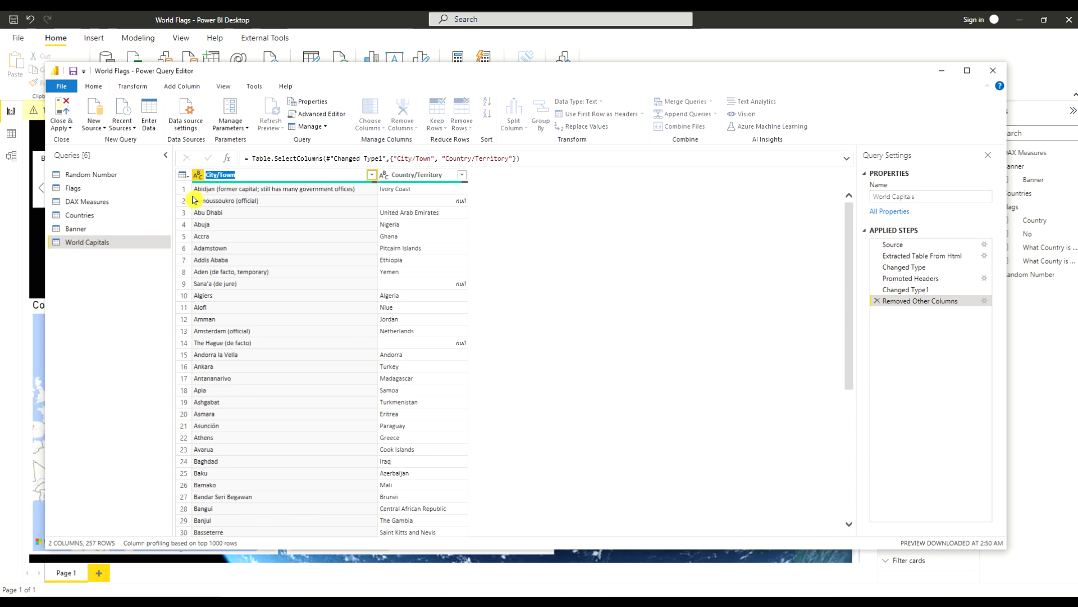
pyautogui.write('World Capital')
pyautogui.press('Return')
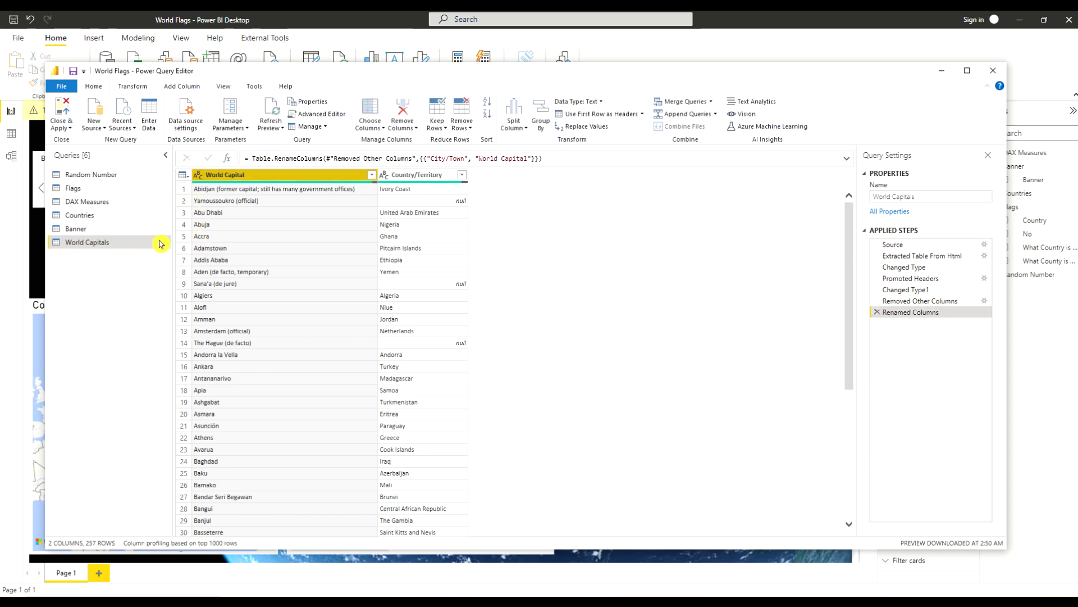
pyautogui.click(62, 125)
pyautogui.click(78, 143)
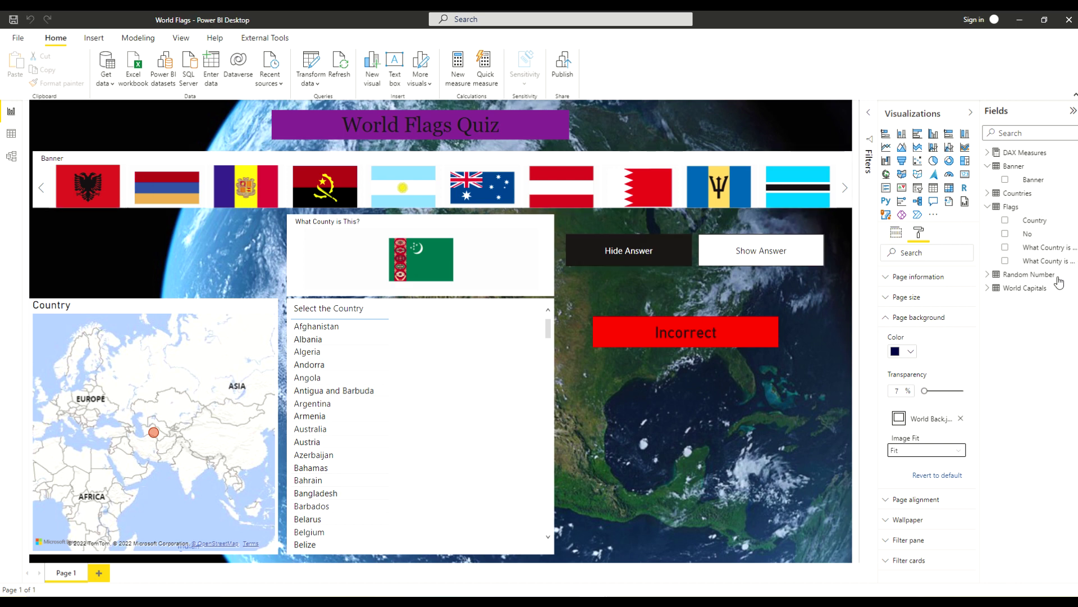
# Create the measure World Captial = "The Capital is " & SELECTEDVALUE('World Capitals'[World Capital]) in the DAX Measures table.
pyautogui.click(987, 288)
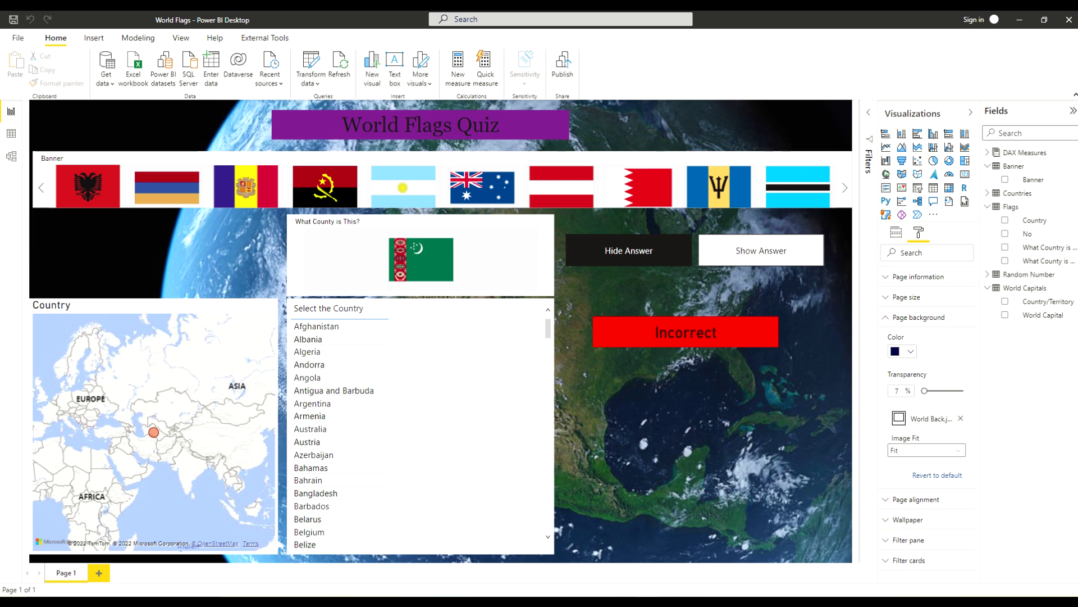
pyautogui.click(987, 153)
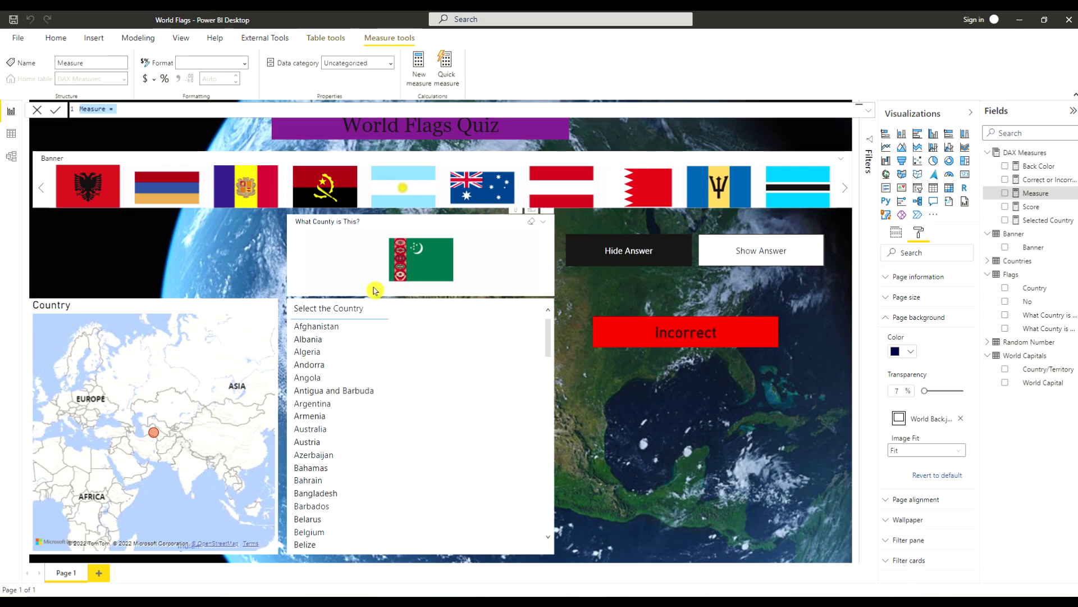
pyautogui.write('World Captial = "The Capital is " & SELECTEDVALUE(\'World Capitals\'[World Capital])')
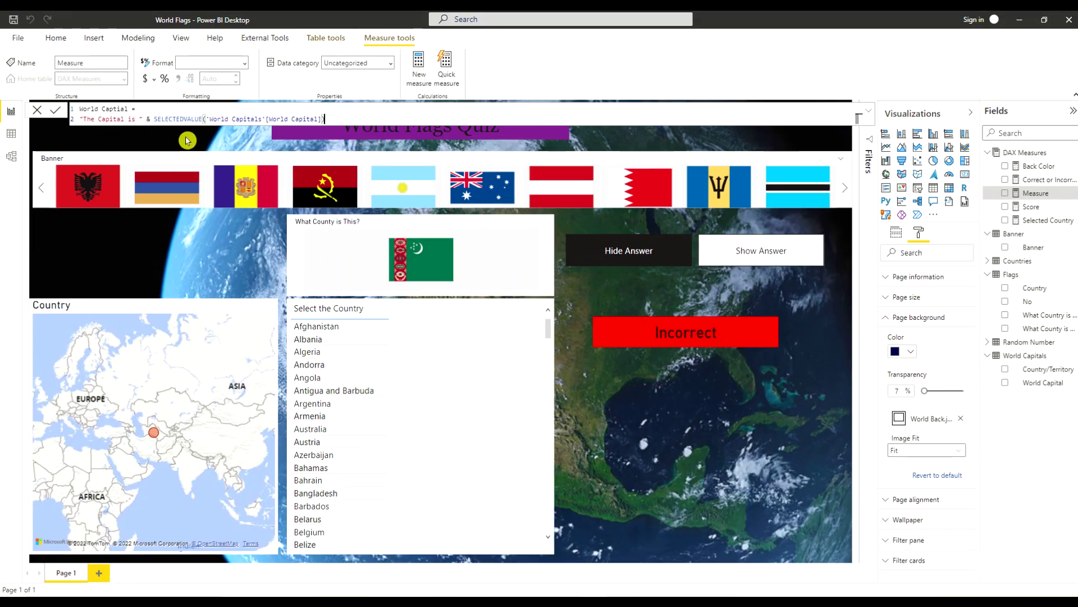
pyautogui.click(56, 110)
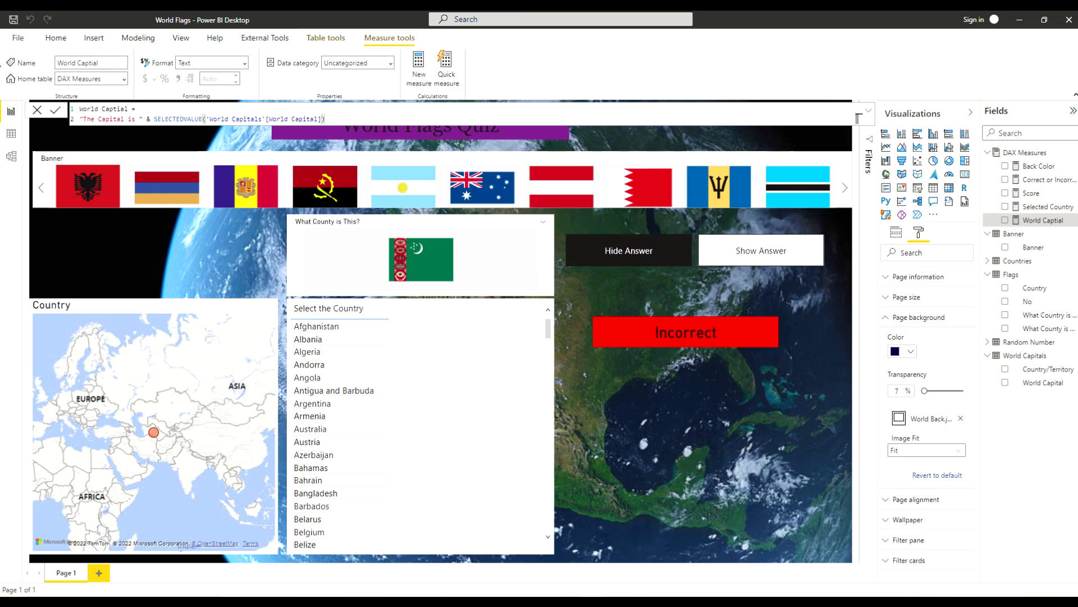
pyautogui.click(42, 111)
pyautogui.click(146, 231)
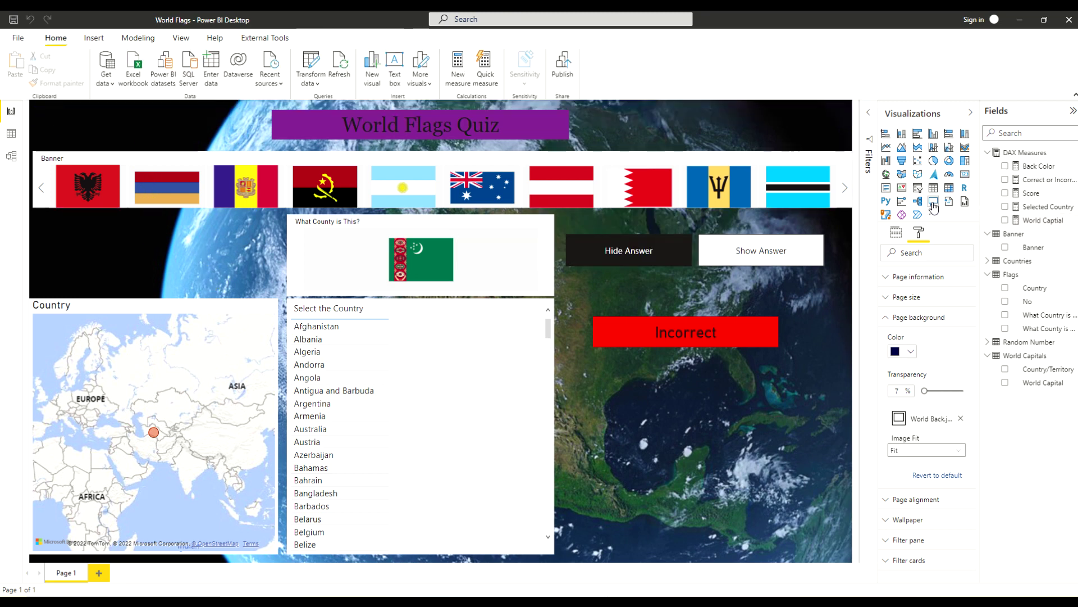
# Add a card visual showing the World Captial measure, shaped as a wide, short box above the country map.
pyautogui.click(968, 181)
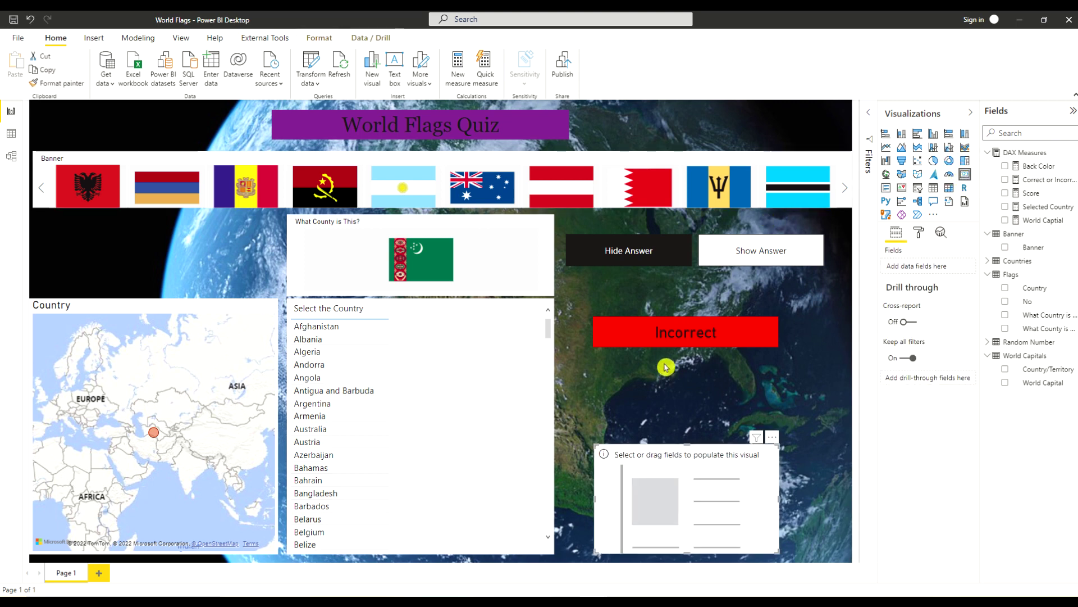
pyautogui.moveTo(695, 457); pyautogui.dragTo(157, 204)
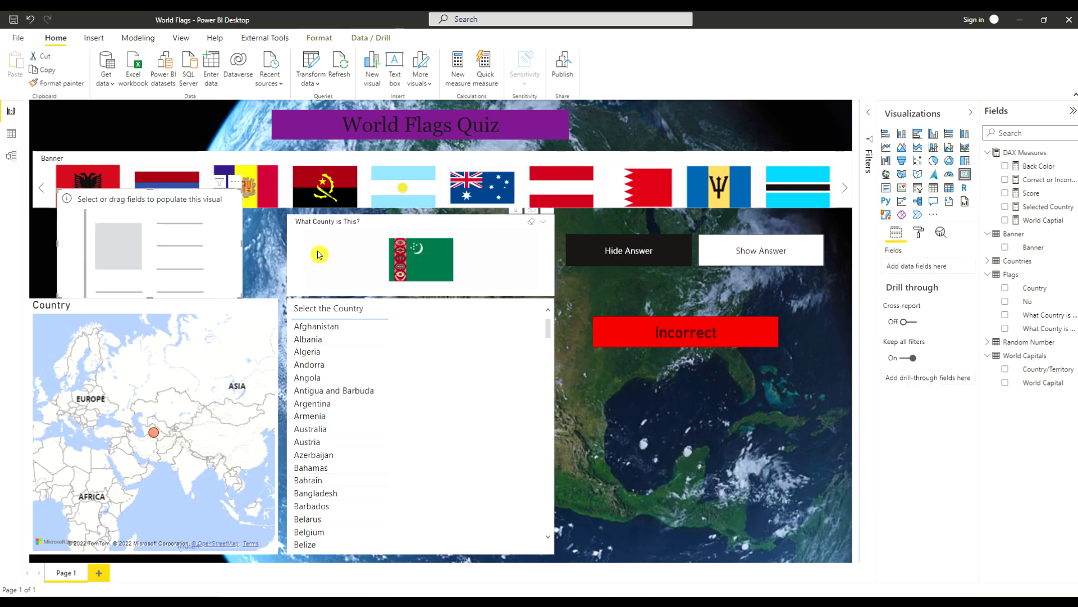
pyautogui.moveTo(241, 297); pyautogui.dragTo(235, 259)
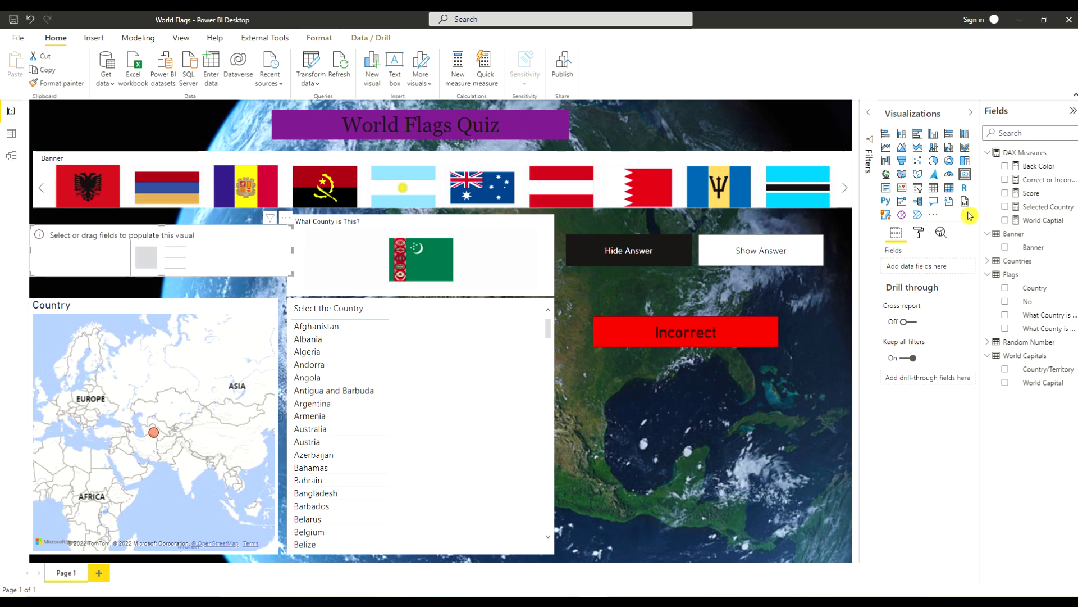
pyautogui.moveTo(1038, 225); pyautogui.dragTo(928, 268)
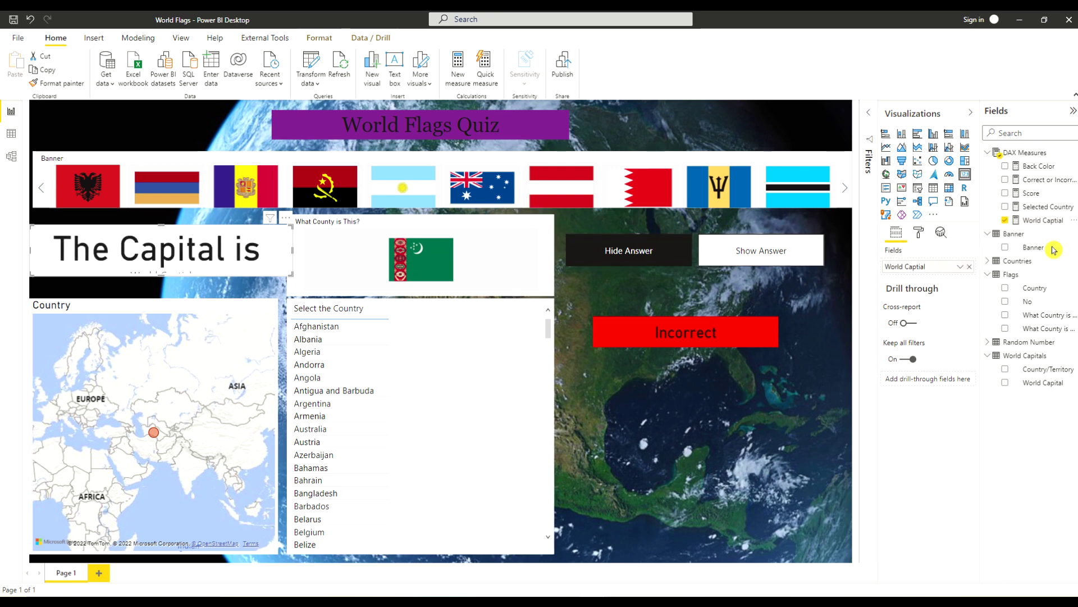
# Set the capital card's data label text size to 15 pt and turn off its category label.
pyautogui.click(919, 231)
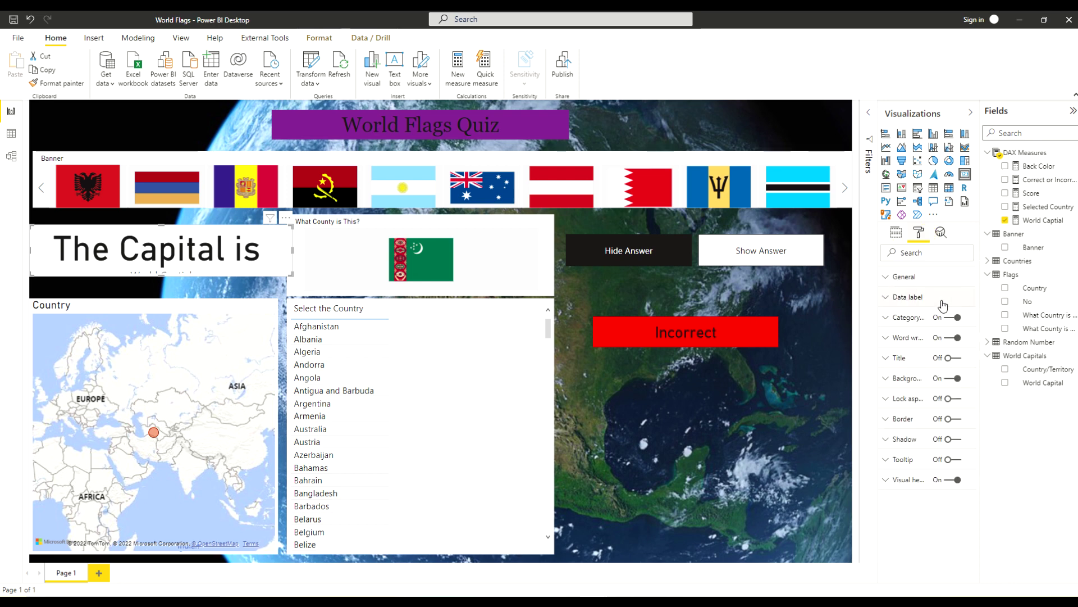
pyautogui.click(889, 303)
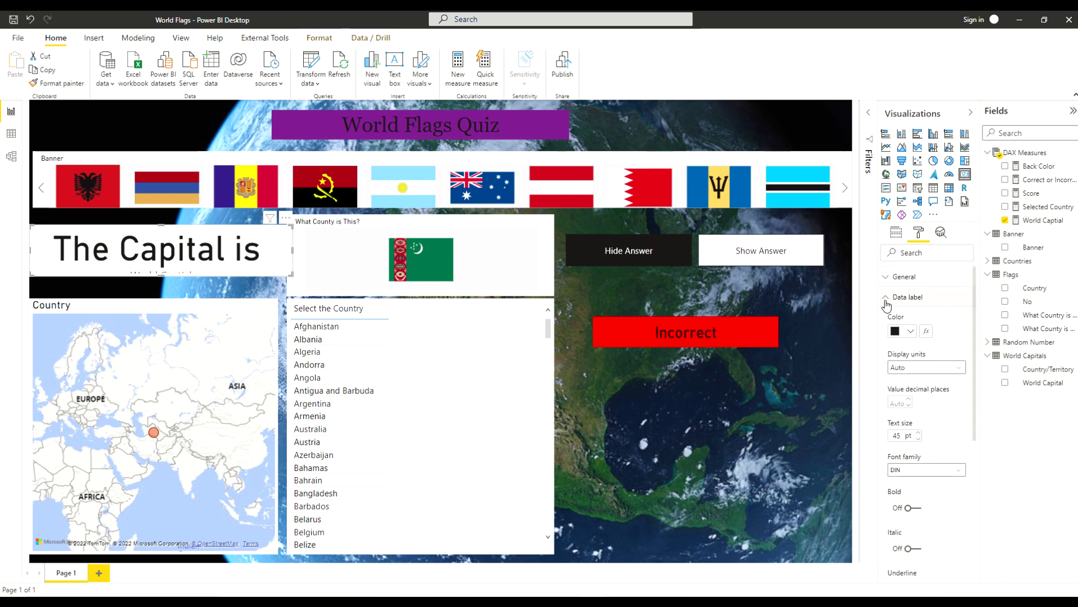
pyautogui.doubleClick(901, 436)
pyautogui.write('15')
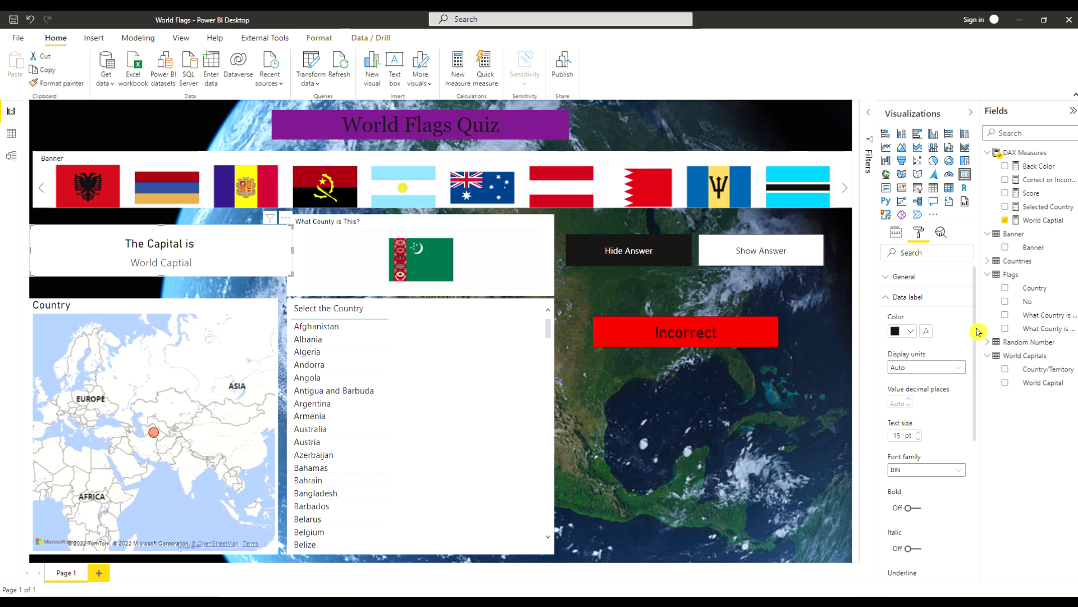
pyautogui.click(894, 300)
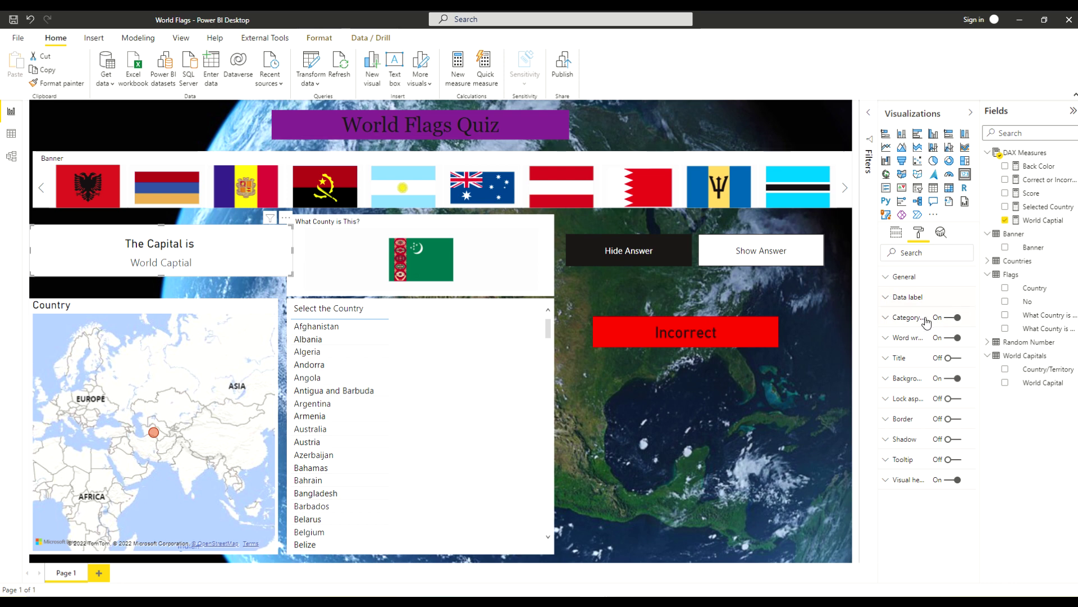
pyautogui.click(951, 319)
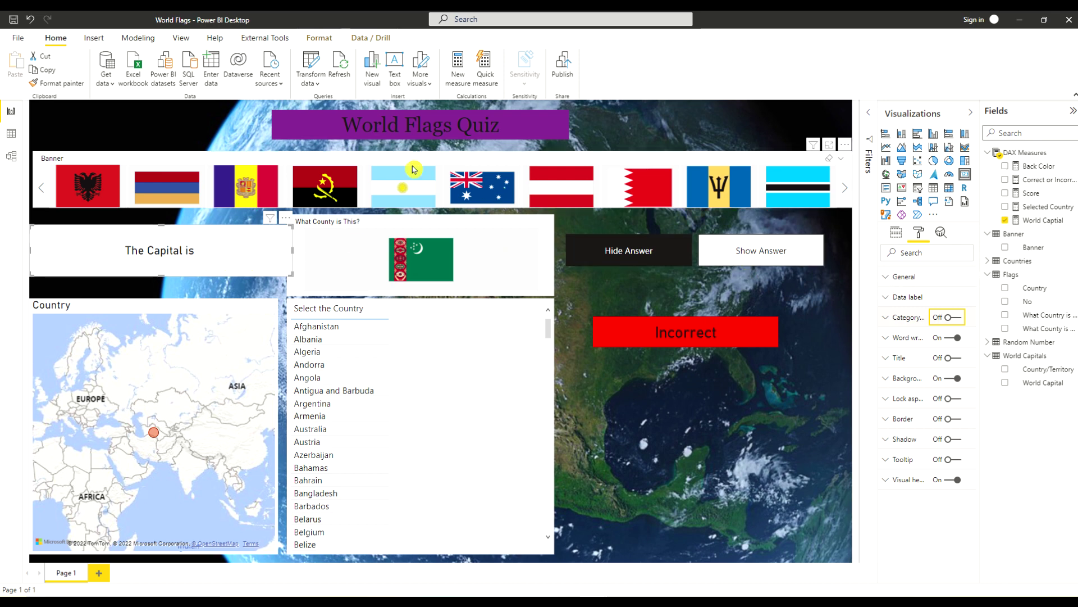
# Refresh the data, and in the data model relate Country in Flags to Country/Territory in World Capitals.
pyautogui.click(342, 69)
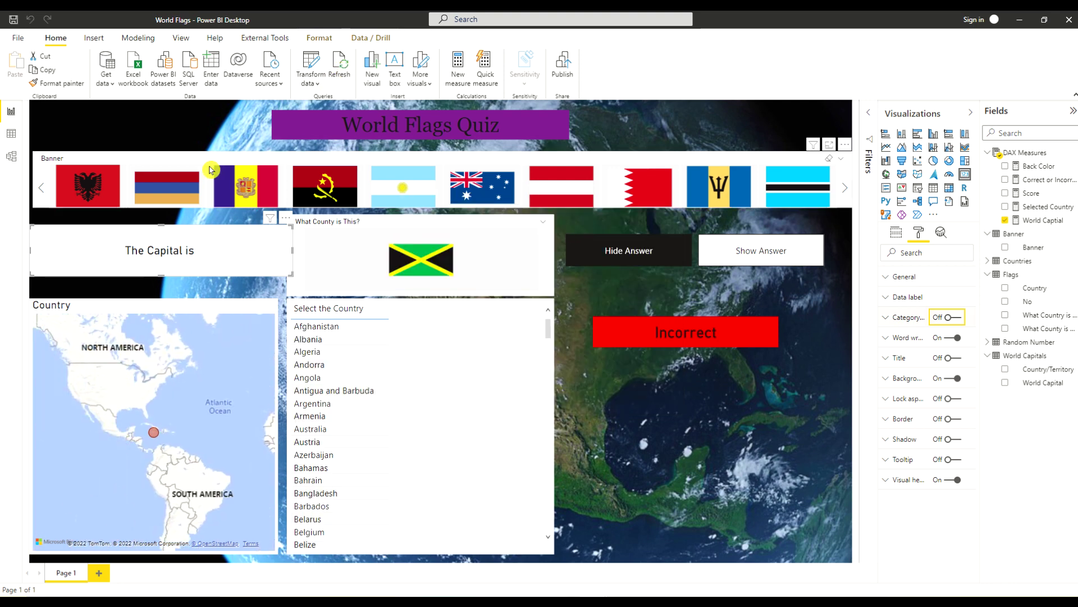
pyautogui.click(11, 155)
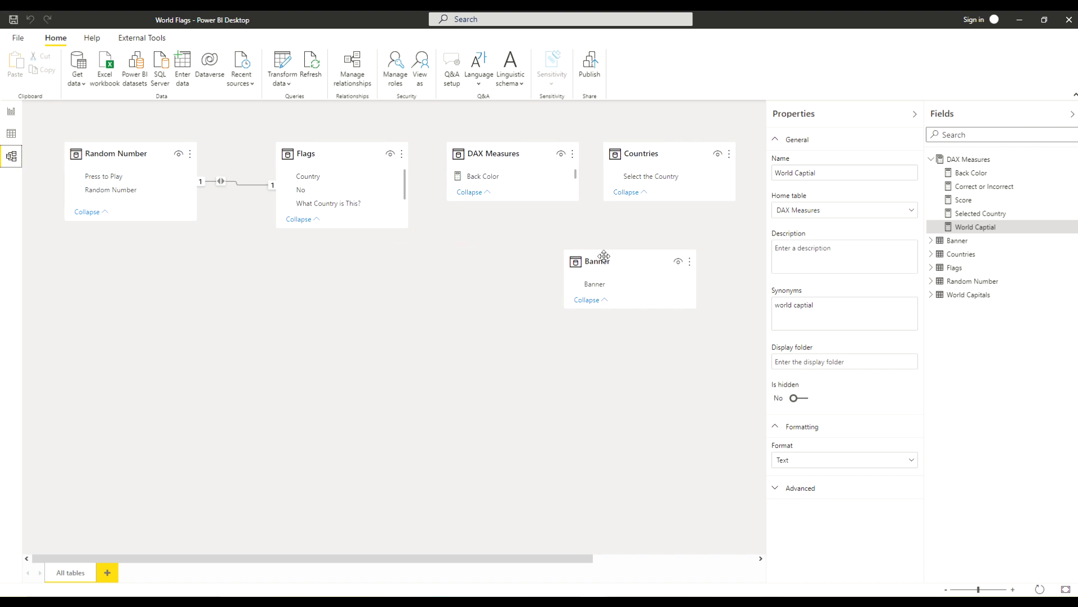
pyautogui.moveTo(554, 559); pyautogui.dragTo(722, 558)
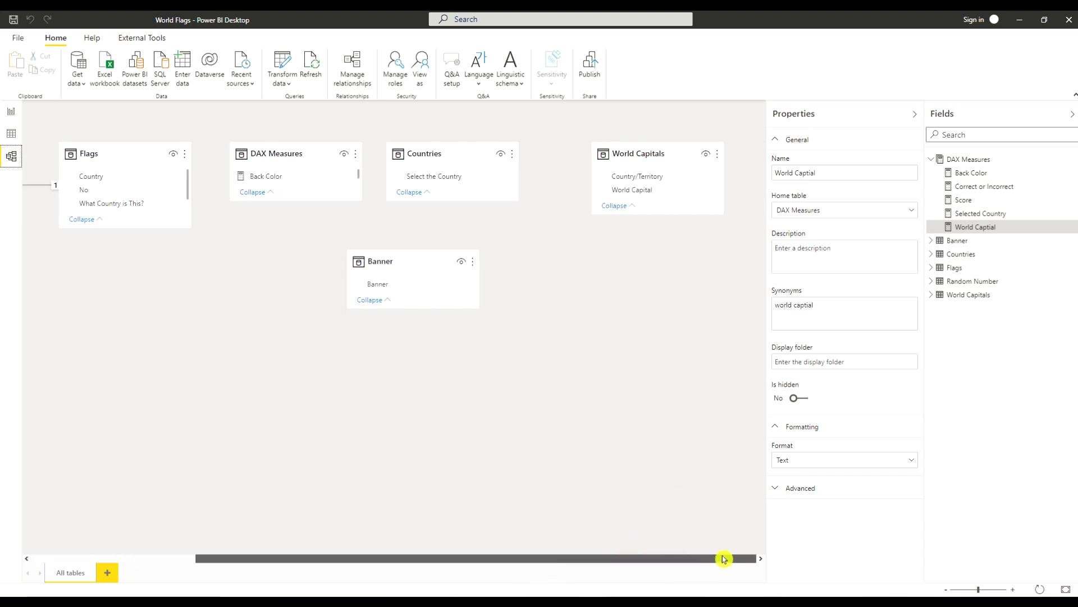
pyautogui.moveTo(636, 151); pyautogui.dragTo(584, 345)
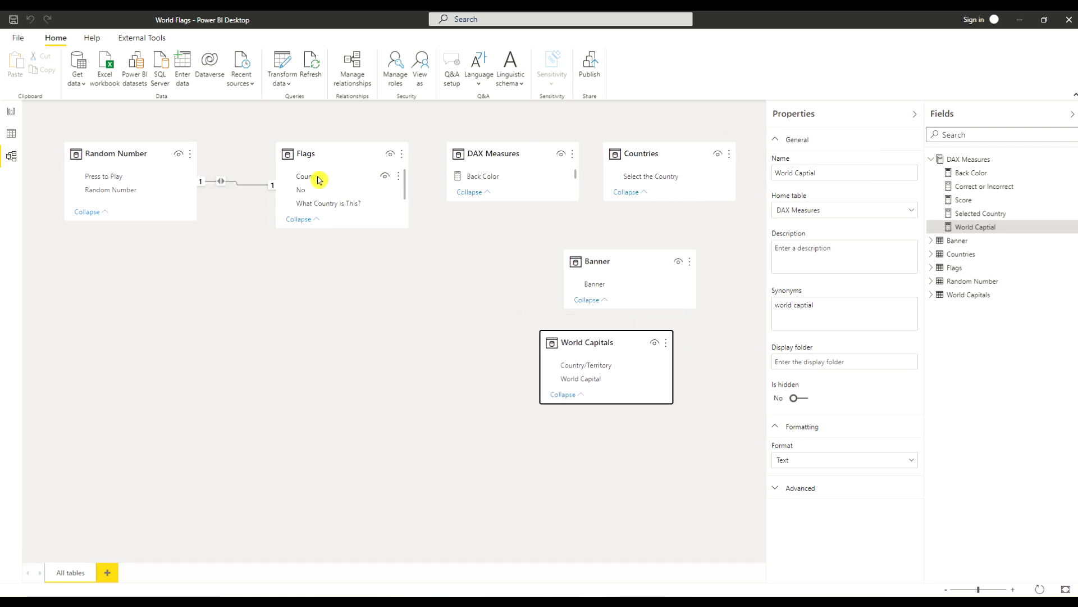
pyautogui.moveTo(315, 178); pyautogui.dragTo(589, 365)
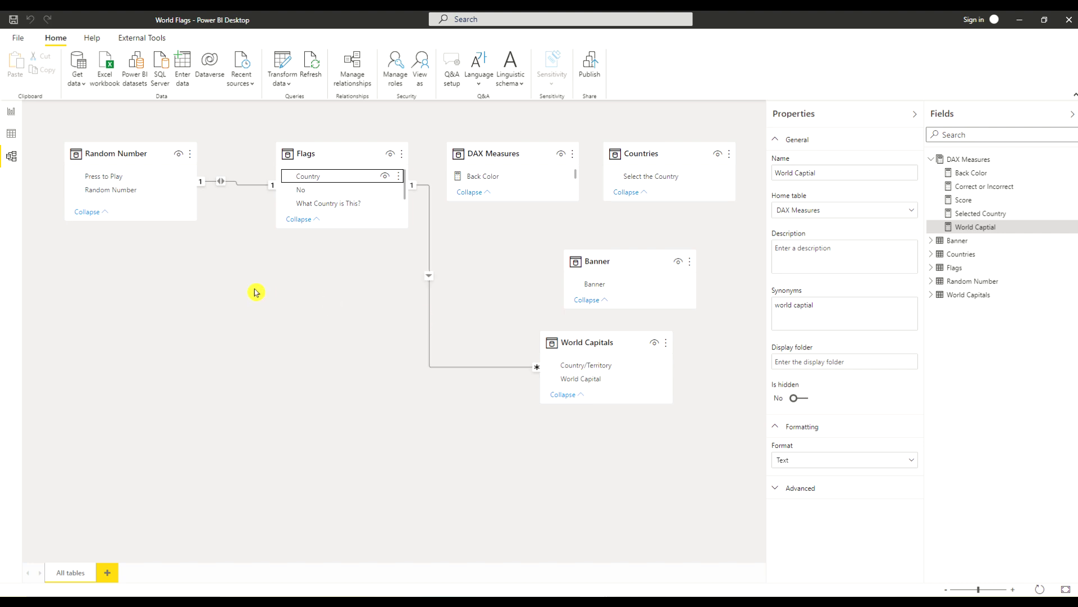
# Back in the report, shrink and reposition the capital card between the banner and the map, refreshing the data to test it with new flags.
pyautogui.click(11, 111)
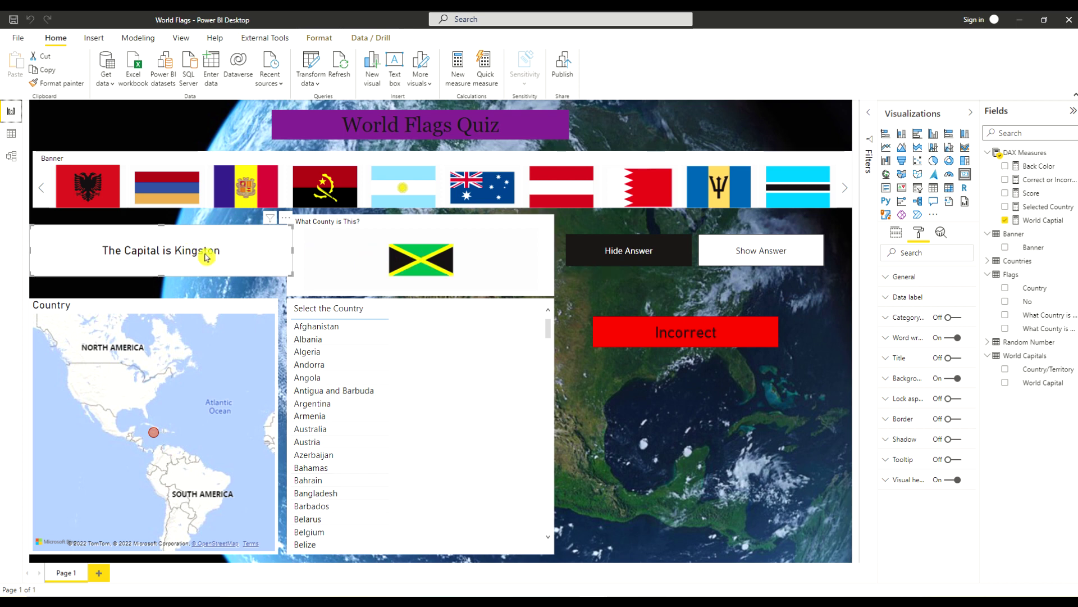
pyautogui.moveTo(291, 275); pyautogui.dragTo(213, 221)
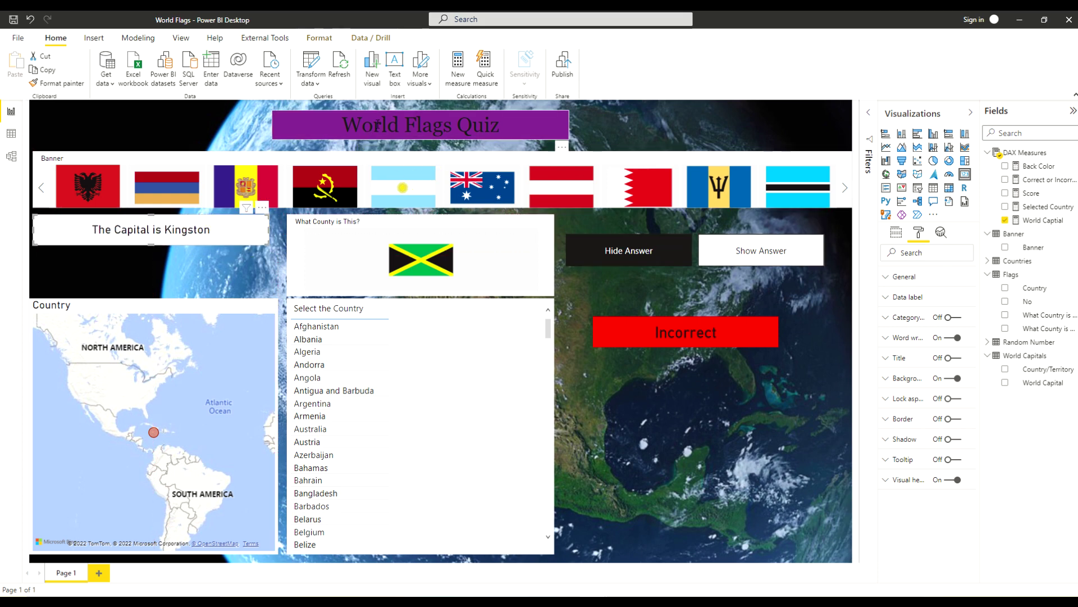
pyautogui.click(342, 71)
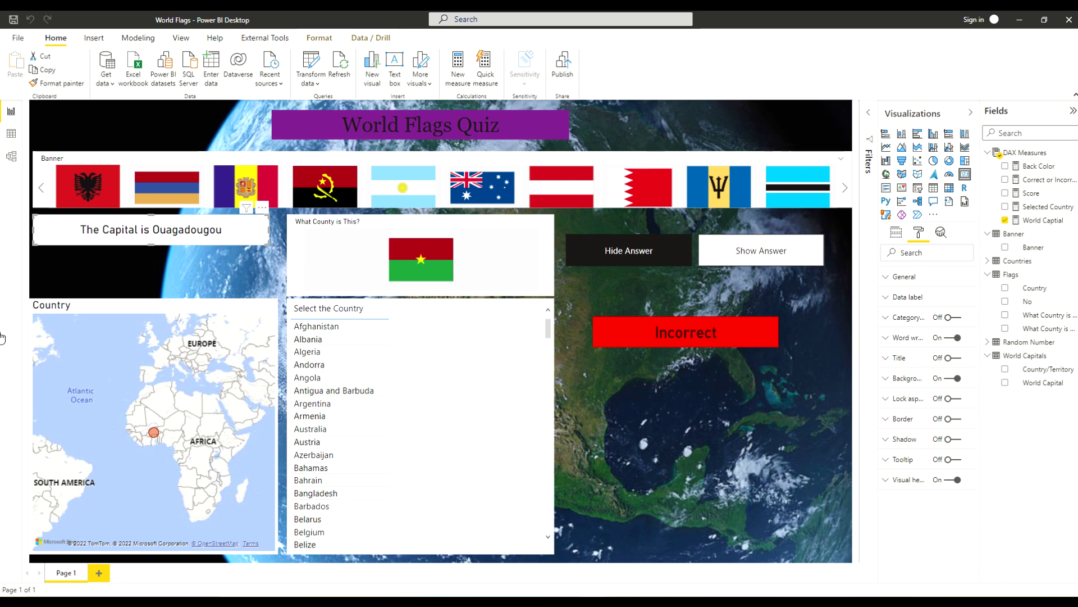
pyautogui.moveTo(169, 219); pyautogui.dragTo(169, 235)
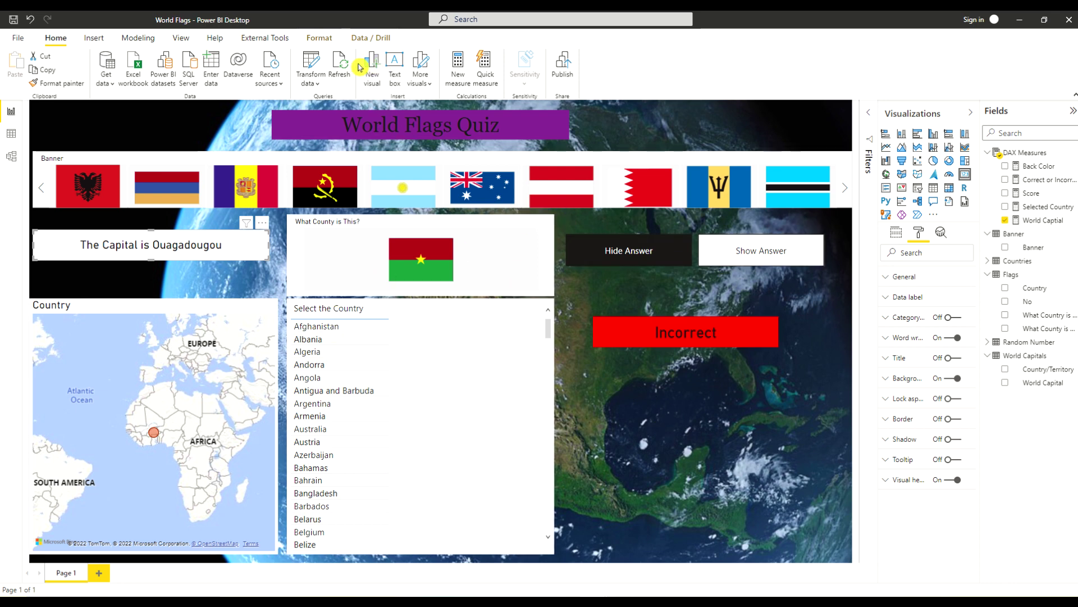
pyautogui.click(339, 67)
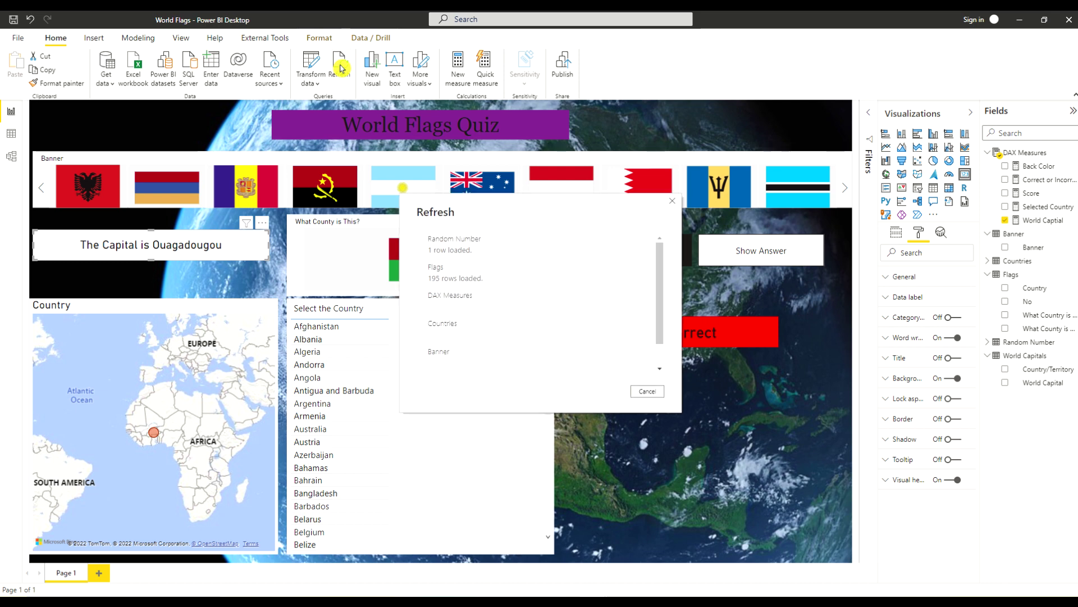
pyautogui.click(340, 67)
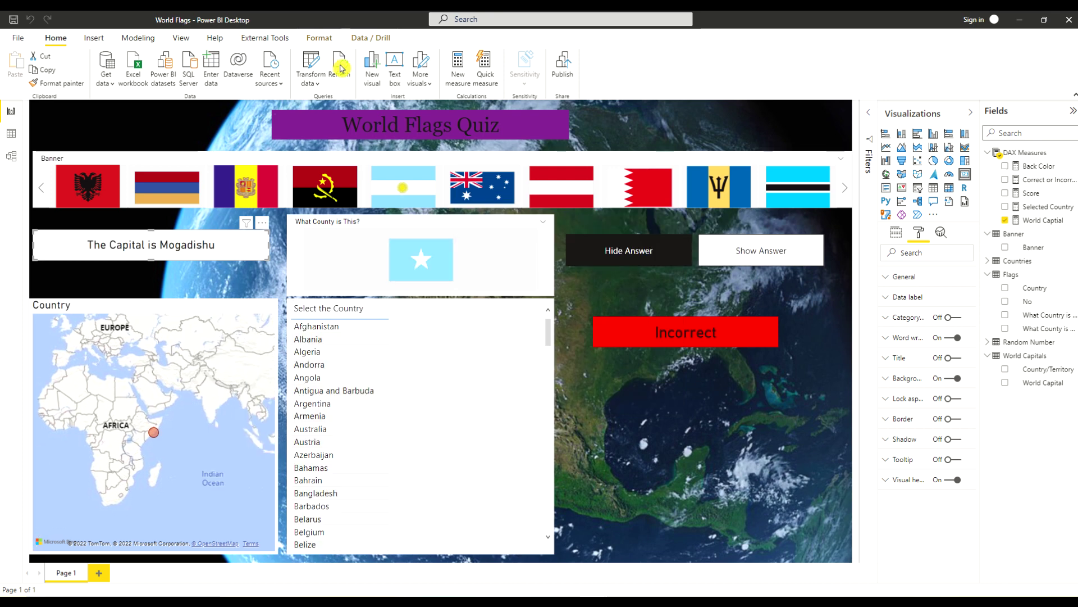